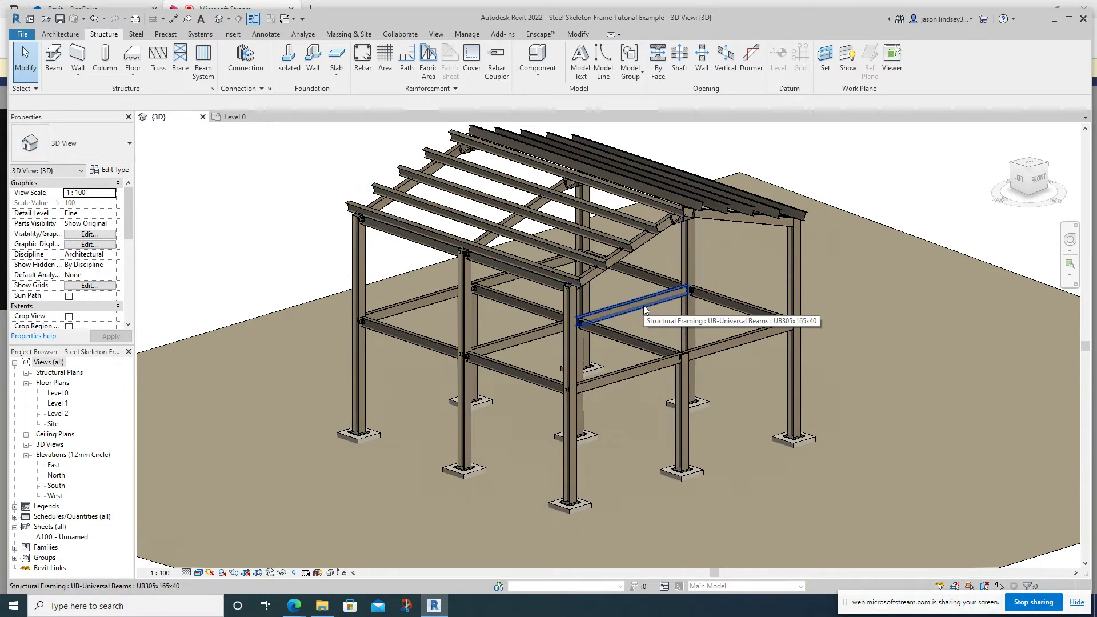
Look over the finished steel frame example, then switch to Project2's empty Level 0 plan
{"action": "scroll", "coordinate": [639, 306], "scroll_direction": "up", "scroll_amount": 2}
{"action": "scroll", "coordinate": [617, 337], "scroll_direction": "up", "scroll_amount": 2}
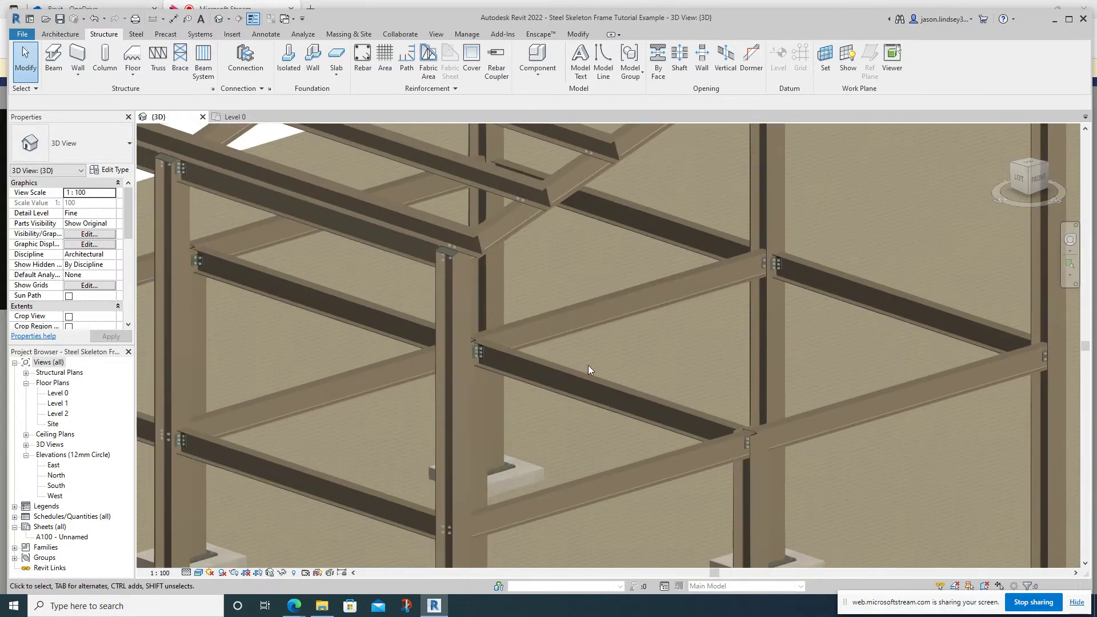
{"action": "scroll", "coordinate": [411, 423], "scroll_direction": "up", "scroll_amount": 2}
{"action": "middle_click_drag", "start_coordinate": [344, 365], "coordinate": [610, 368]}
{"action": "scroll", "coordinate": [448, 337], "scroll_direction": "down", "scroll_amount": 3}
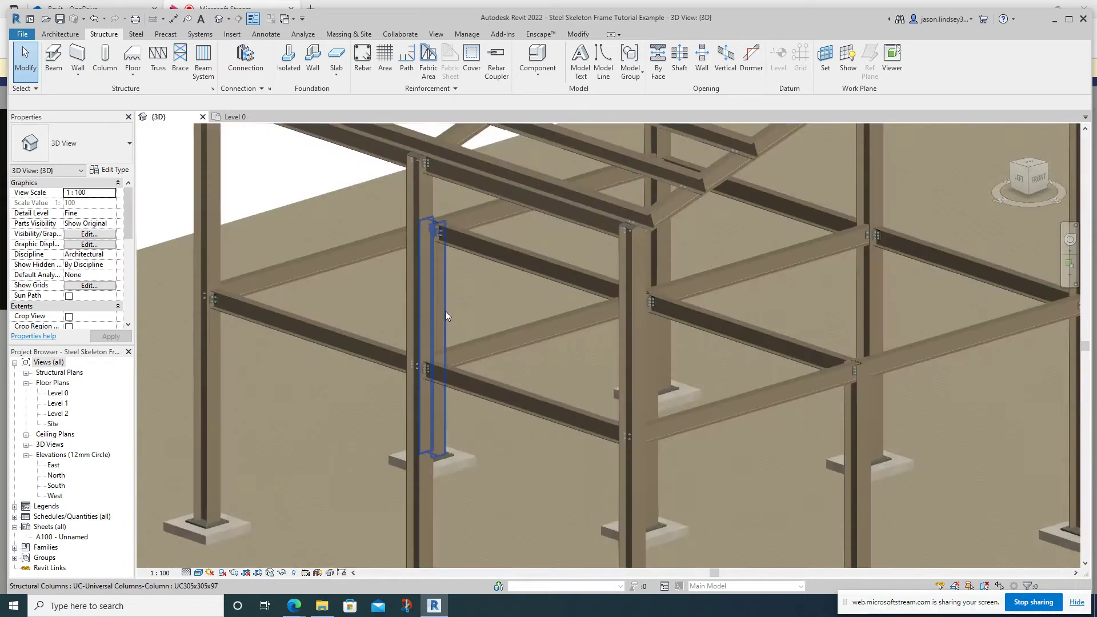
{"action": "scroll", "coordinate": [670, 216], "scroll_direction": "down", "scroll_amount": 3}
{"action": "scroll", "coordinate": [669, 216], "scroll_direction": "down", "scroll_amount": 2}
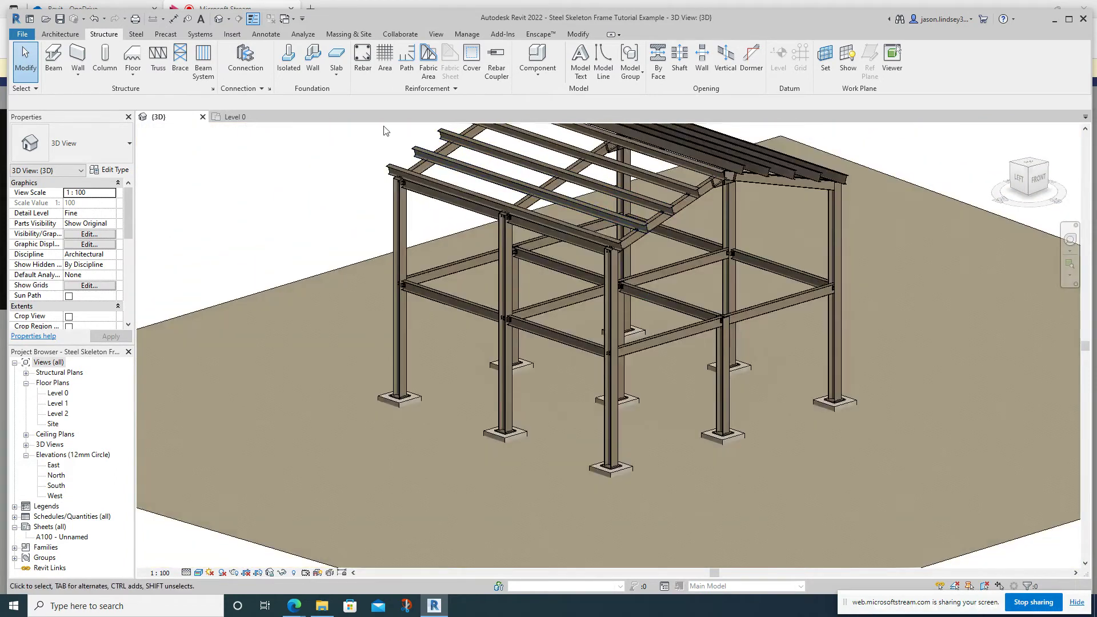
{"action": "left_click", "coordinate": [252, 117]}
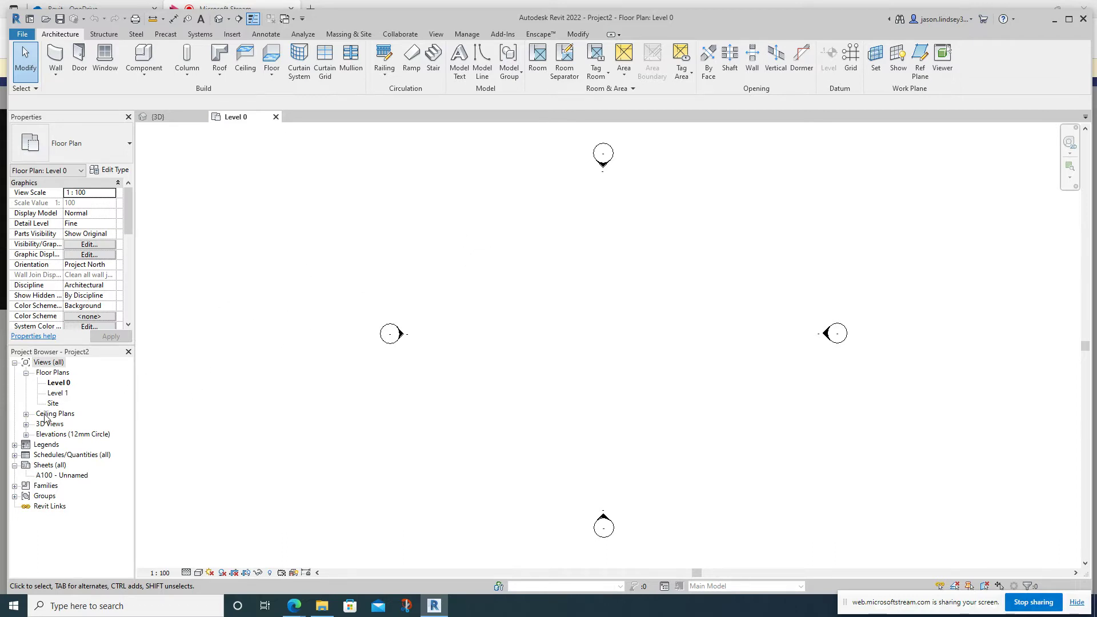
Open the South elevation from the Project Browser's Elevations list
{"action": "left_click", "coordinate": [26, 435]}
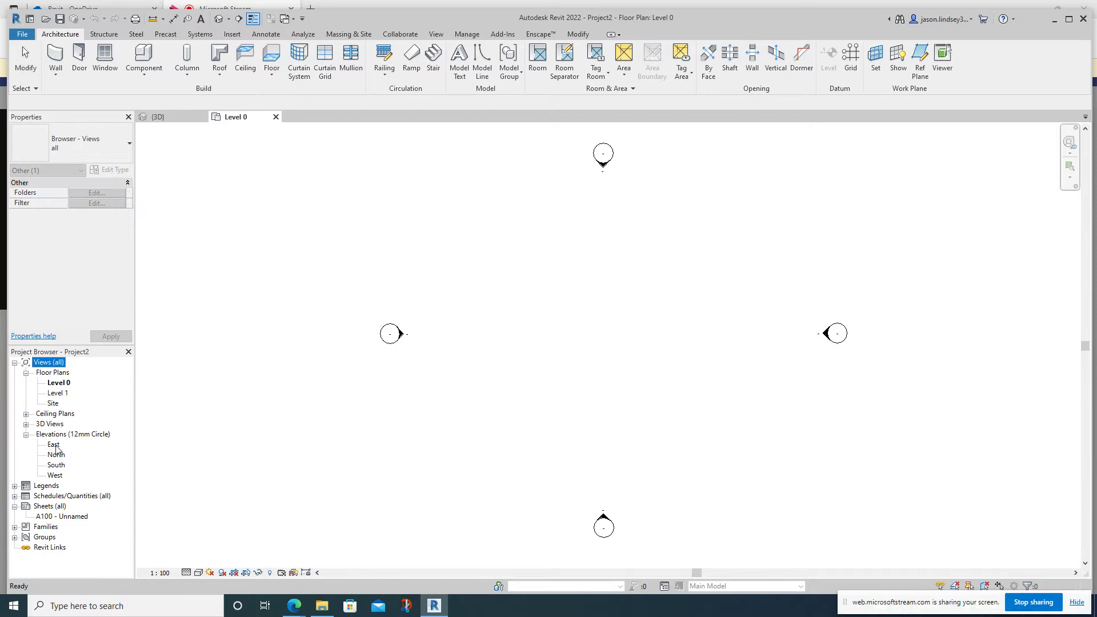
{"action": "double_click", "coordinate": [56, 465]}
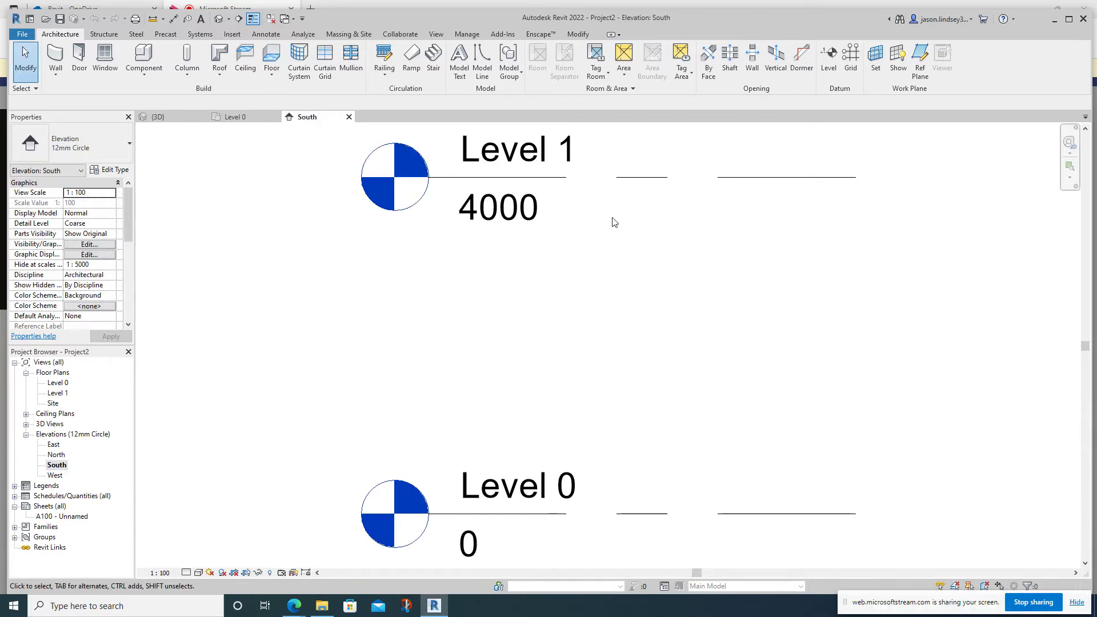
{"action": "scroll", "coordinate": [617, 263], "scroll_direction": "down", "scroll_amount": 2}
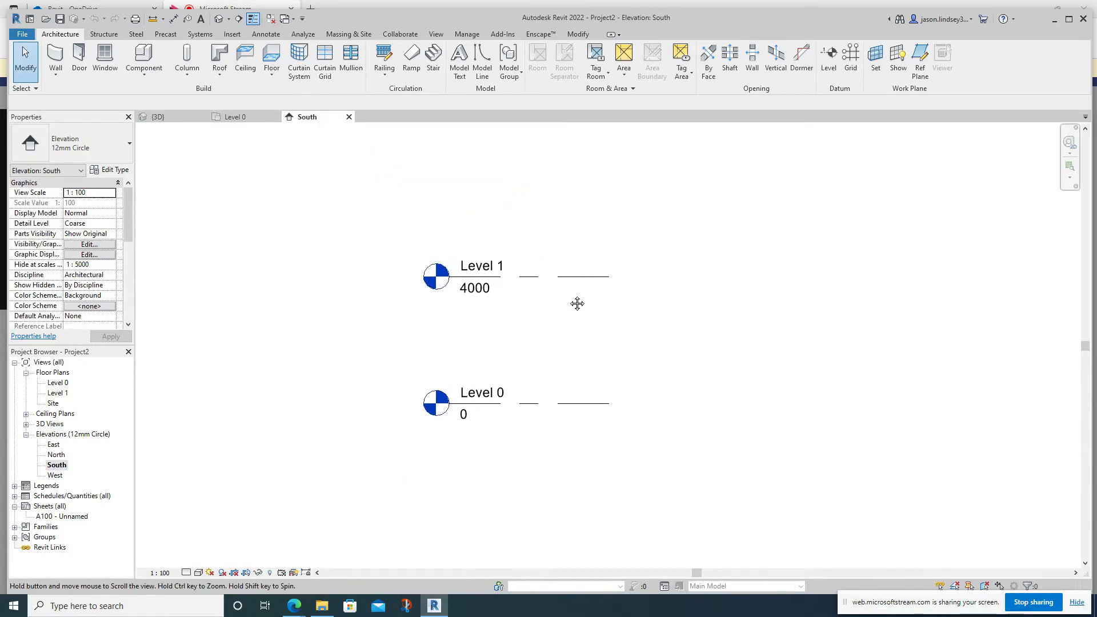
Stretch the Level 0 and Level 1 lines far out to both left and right
{"action": "left_click", "coordinate": [566, 273]}
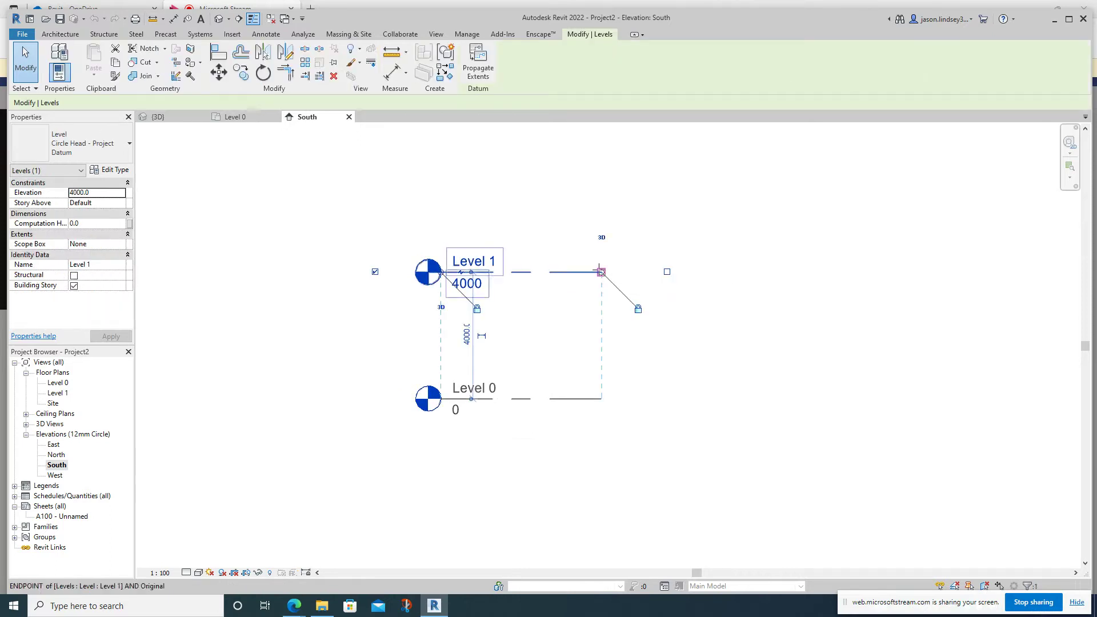
{"action": "left_click_drag", "start_coordinate": [599, 275], "coordinate": [875, 272]}
{"action": "left_click_drag", "start_coordinate": [441, 272], "coordinate": [176, 273]}
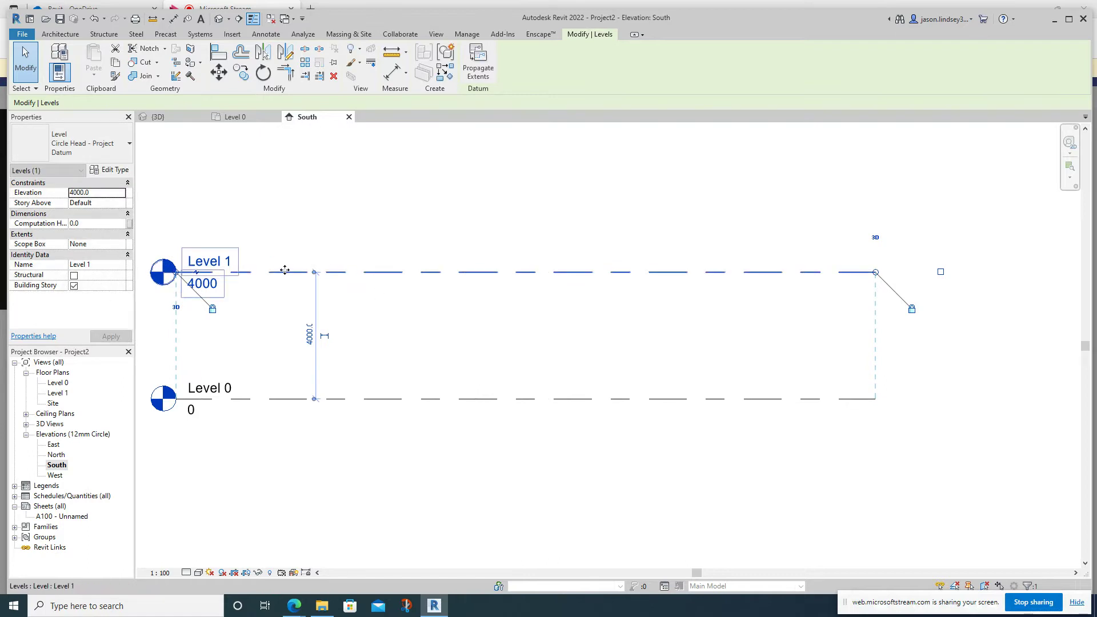
{"action": "left_click", "coordinate": [387, 191]}
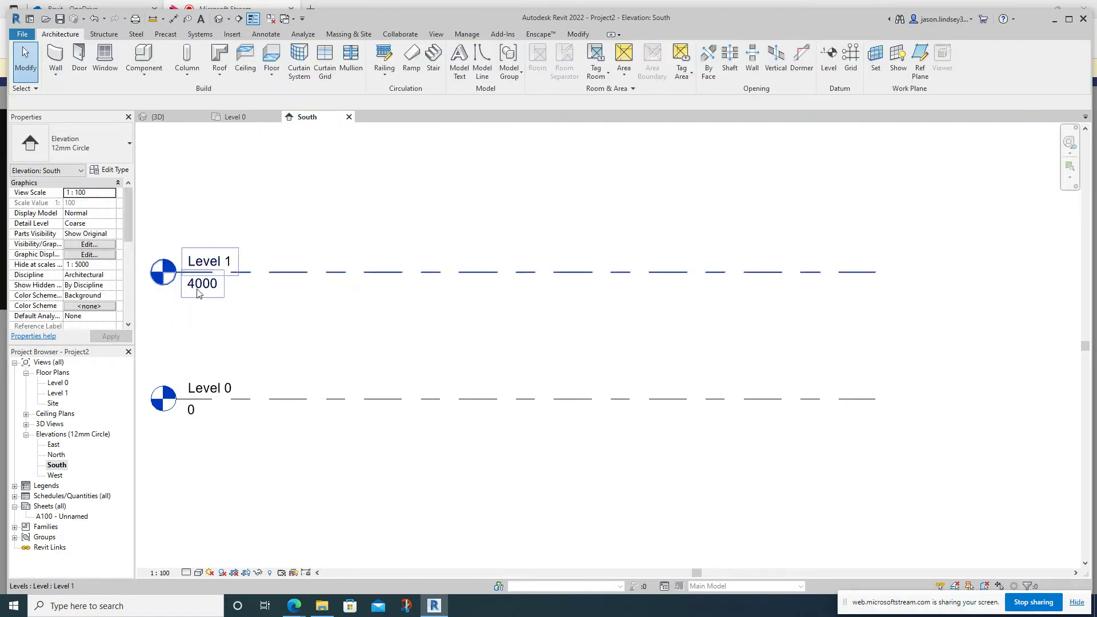
{"action": "middle_click_drag", "start_coordinate": [668, 196], "coordinate": [757, 209]}
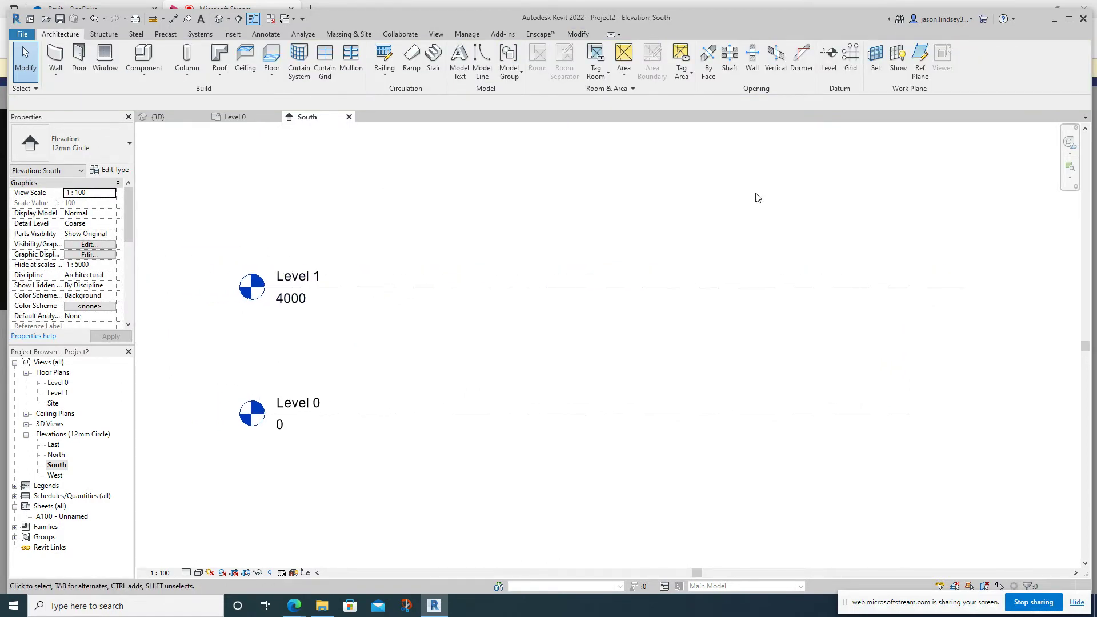
Create Level 2 at 7500 by picking Level 1 with a 3500 offset, then return to Level 0
{"action": "left_click", "coordinate": [829, 57]}
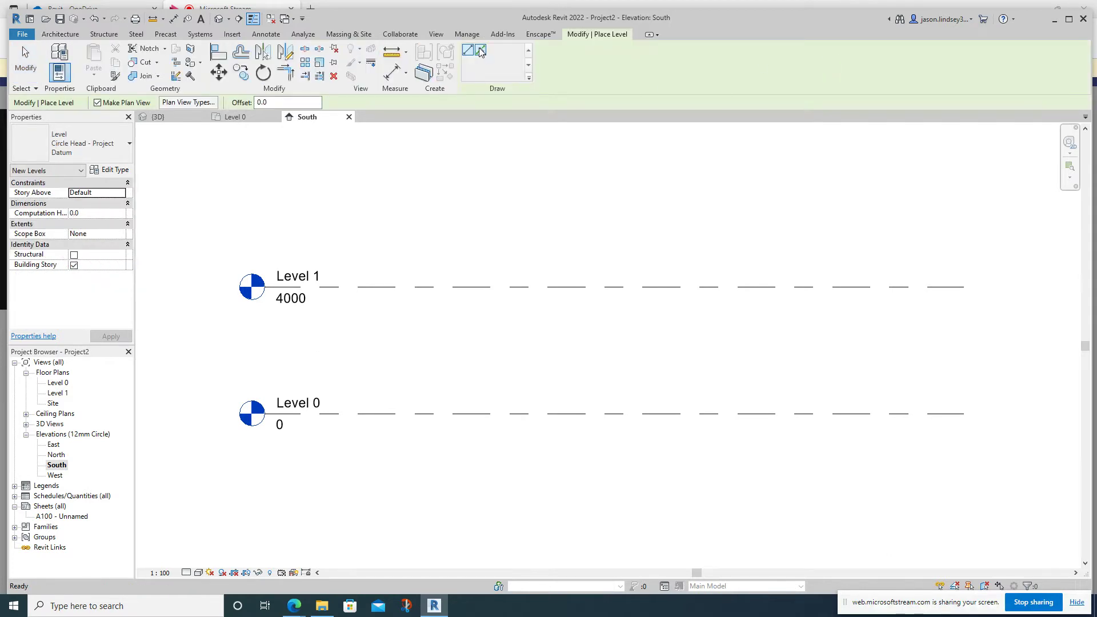
{"action": "left_click_drag", "start_coordinate": [273, 103], "coordinate": [229, 106]}
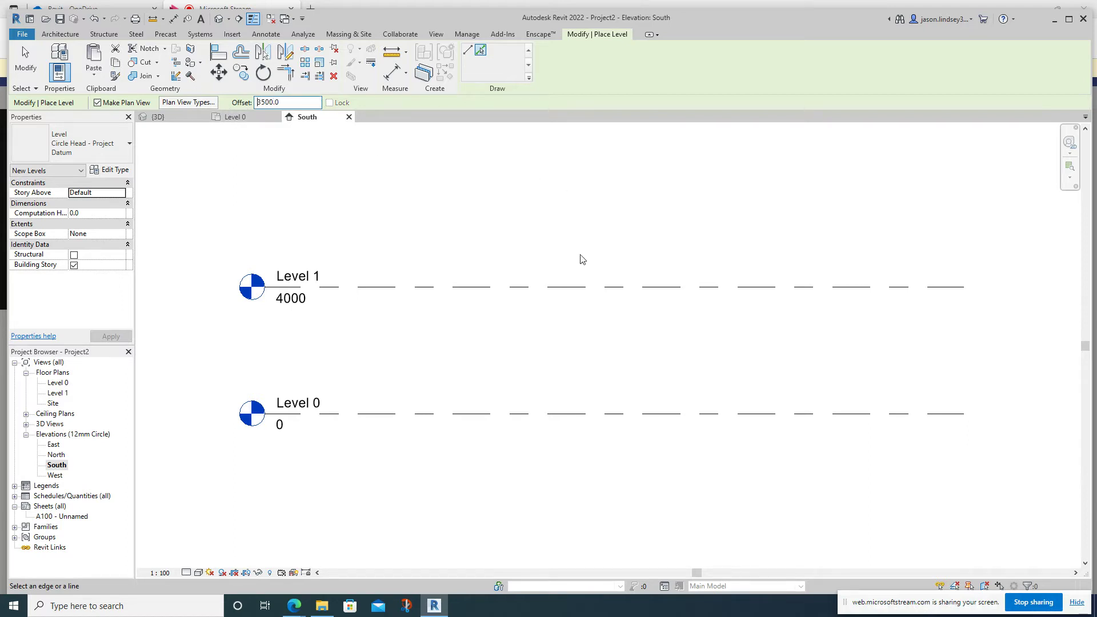
{"action": "left_click", "coordinate": [575, 286]}
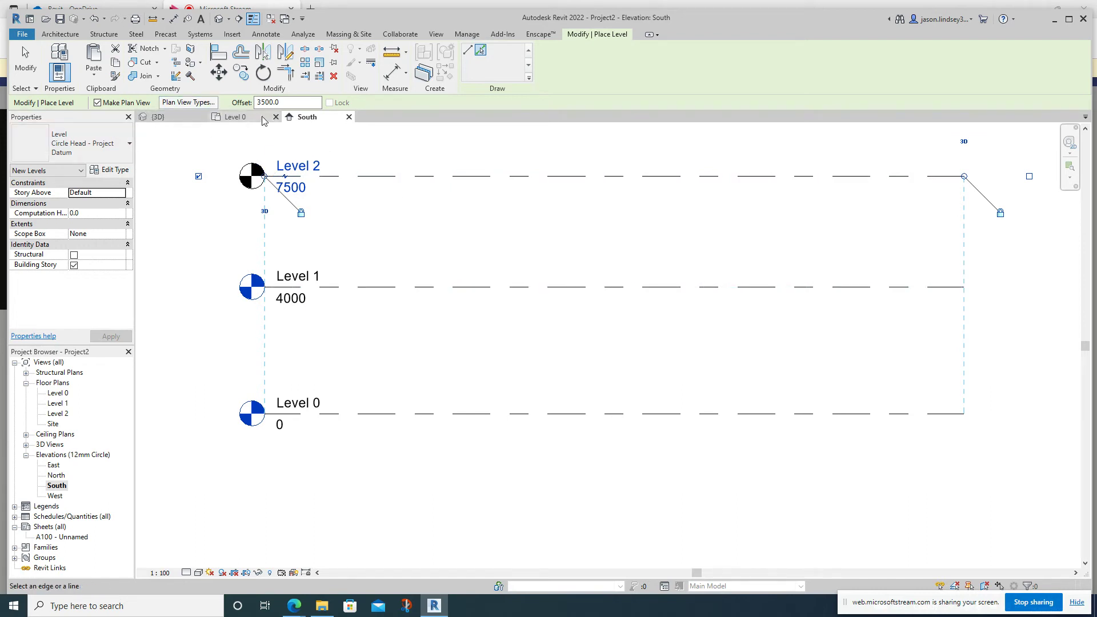
{"action": "left_click", "coordinate": [243, 118]}
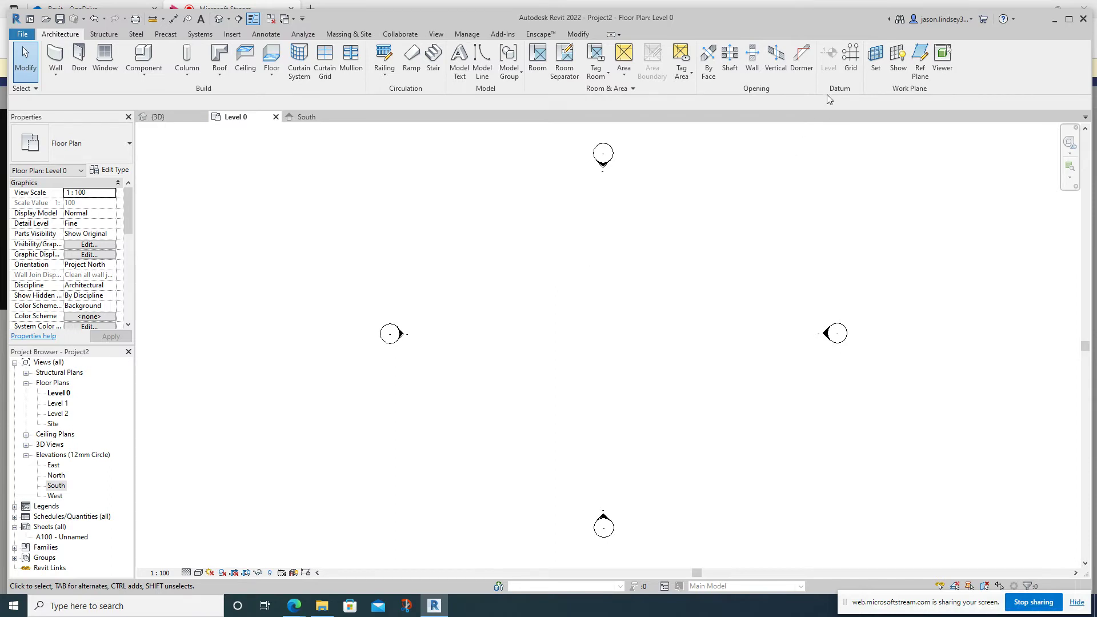
Draw vertical grids 1, 2 and 3 at 5000 spacing with aligned ends
{"action": "left_click", "coordinate": [850, 57]}
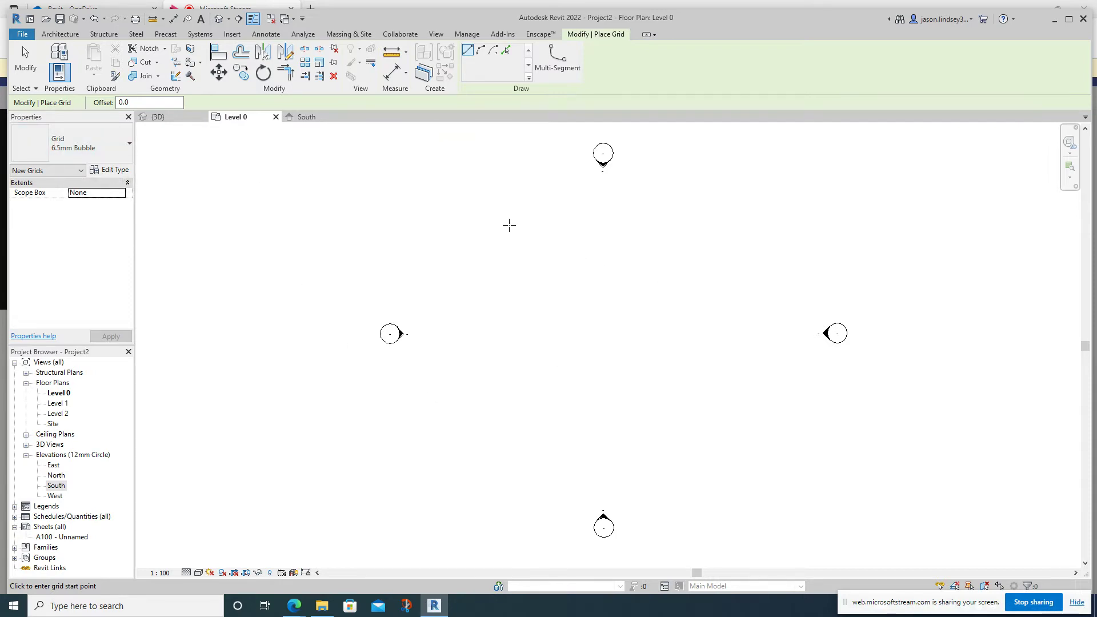
{"action": "left_click", "coordinate": [511, 225]}
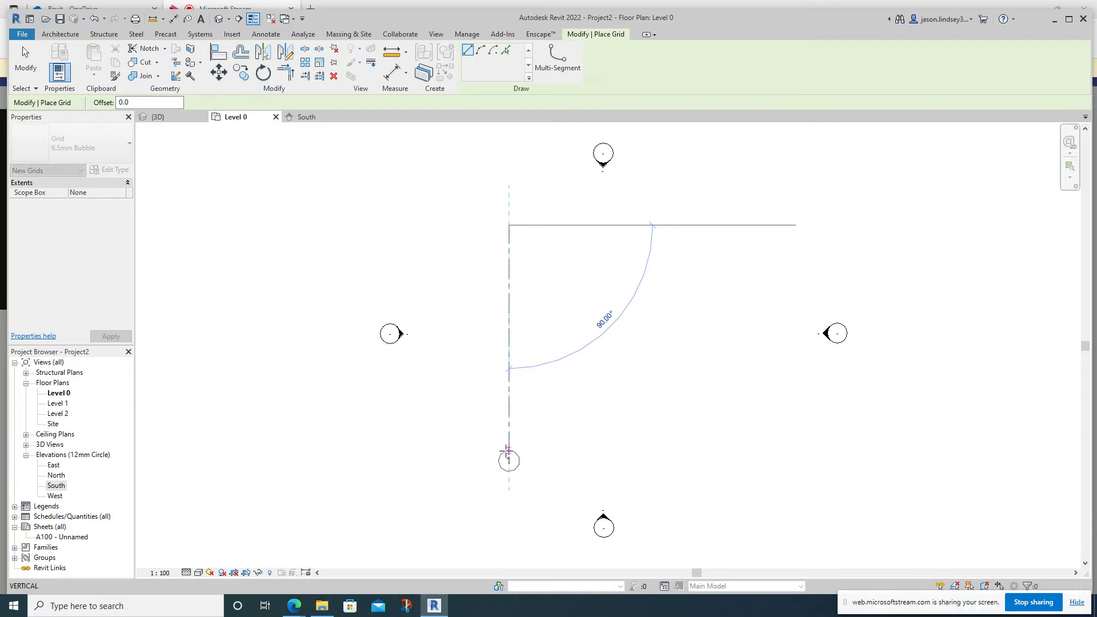
{"action": "left_click", "coordinate": [508, 470]}
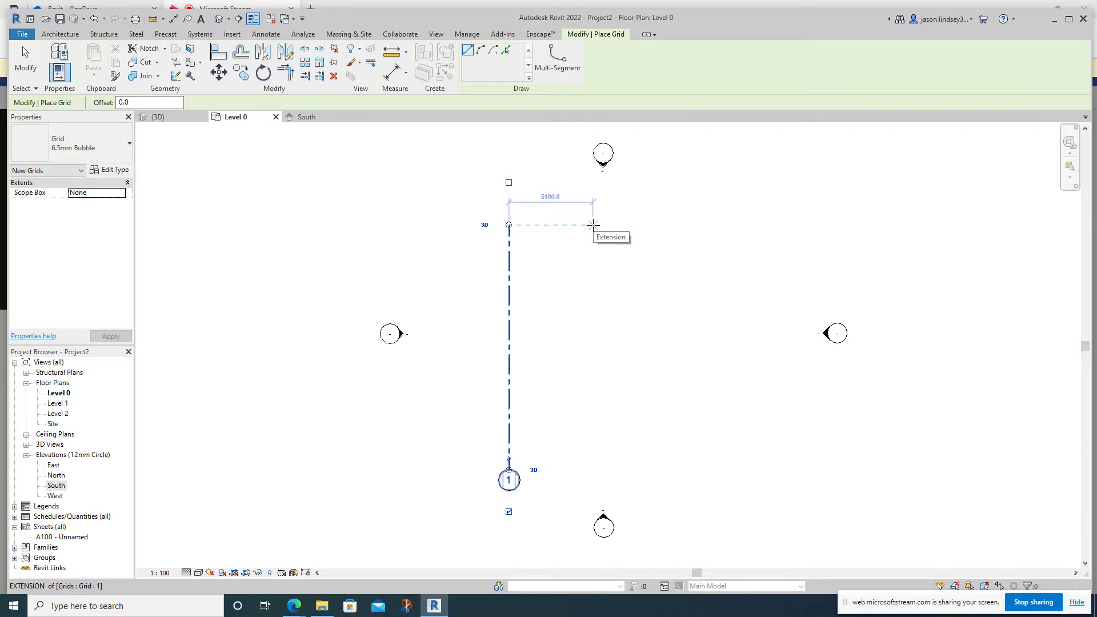
{"action": "left_click", "coordinate": [592, 225]}
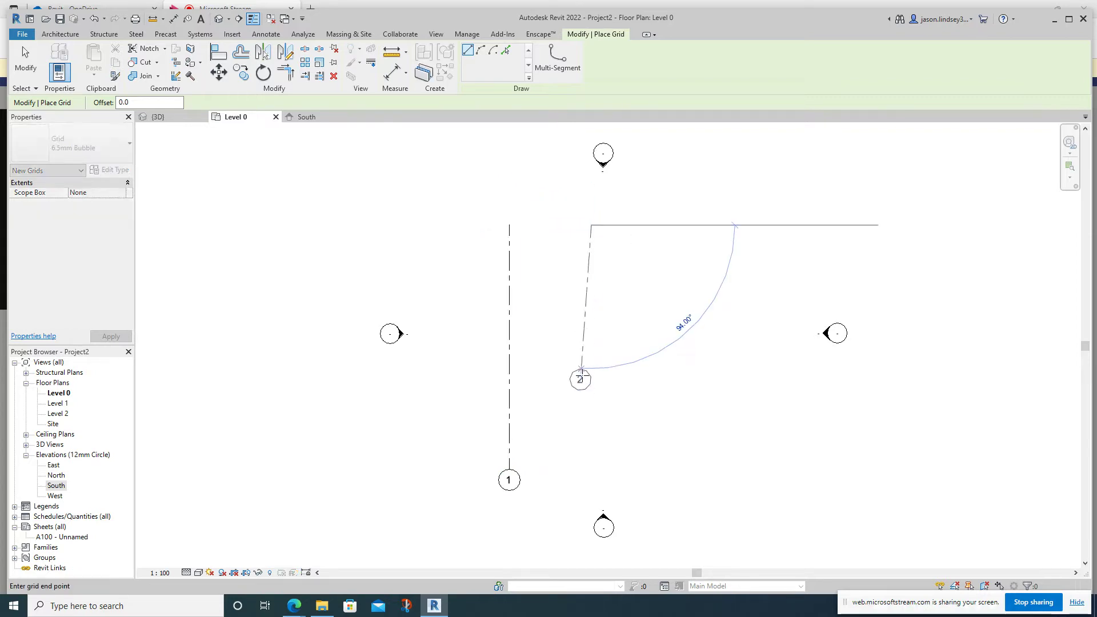
{"action": "left_click", "coordinate": [591, 470]}
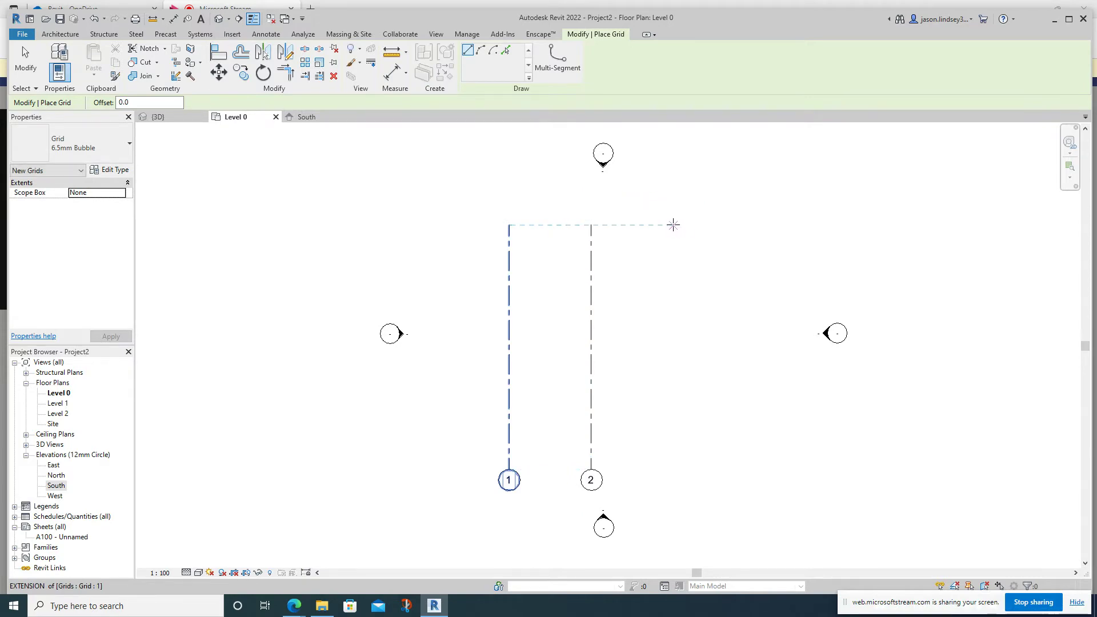
{"action": "left_click", "coordinate": [674, 225]}
{"action": "left_click", "coordinate": [673, 470]}
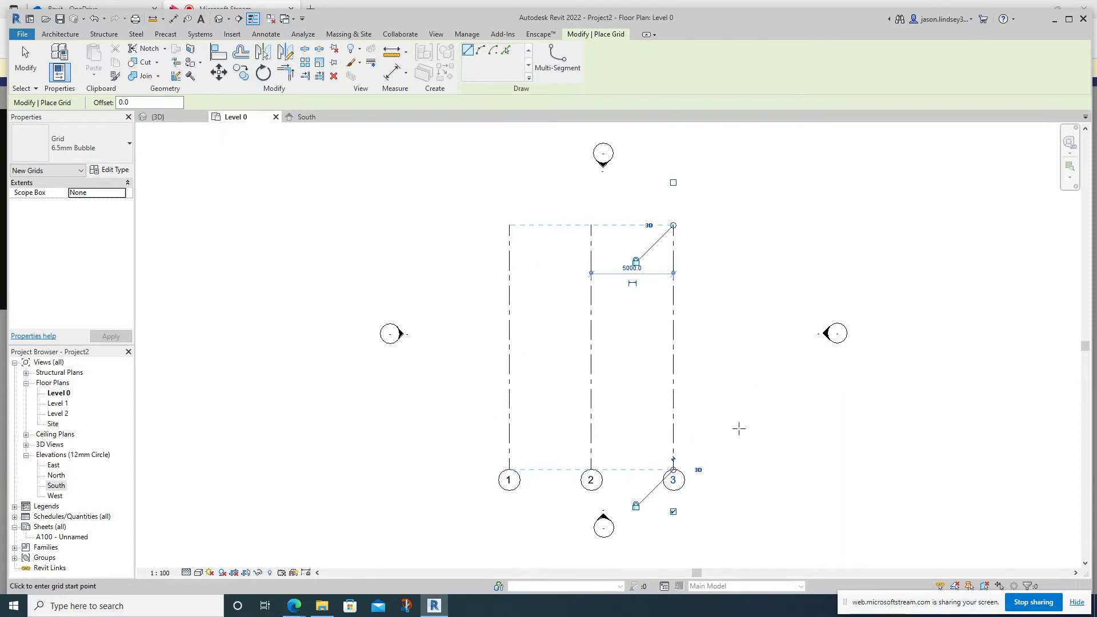
Draw a horizontal grid across grids 1–3 and rename its bubble to A
{"action": "left_click", "coordinate": [723, 415]}
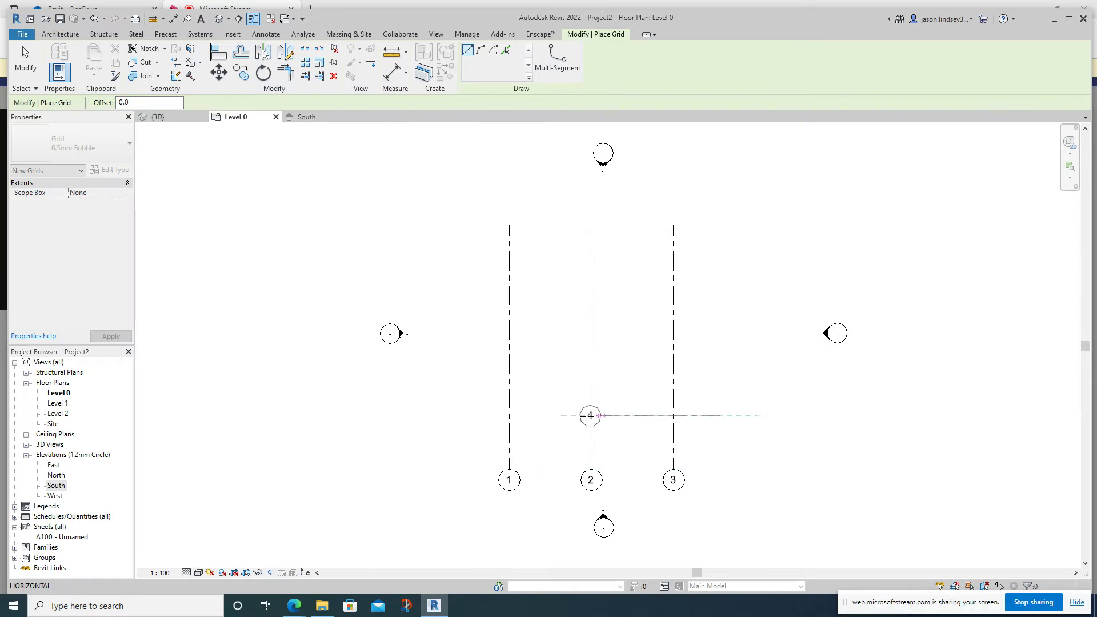
{"action": "left_click", "coordinate": [457, 415]}
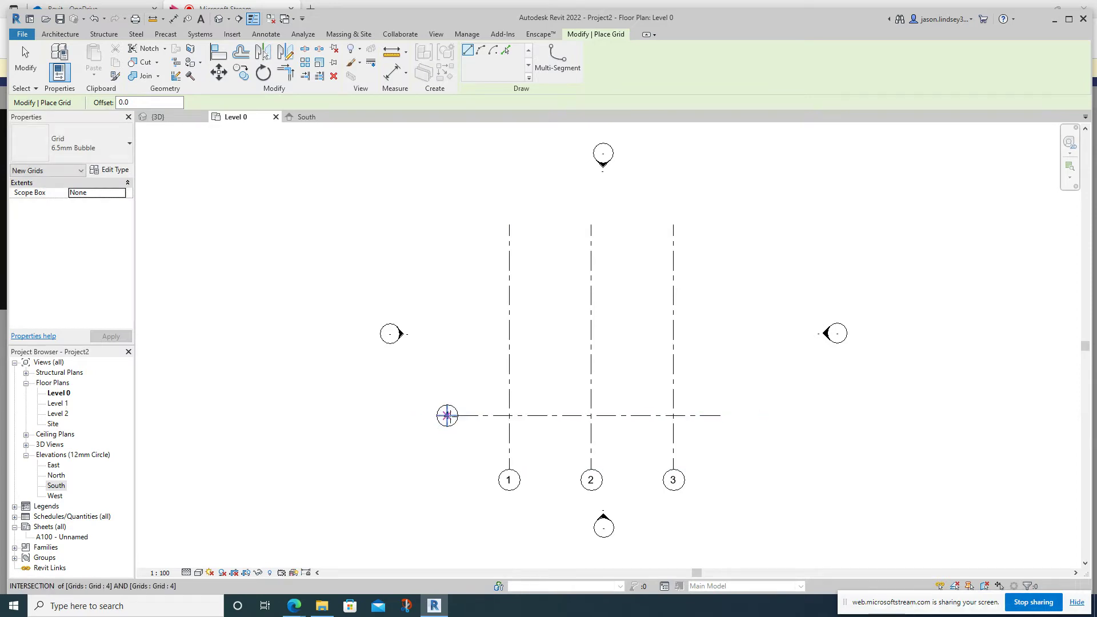
{"action": "key", "text": "Escape"}
{"action": "key", "text": "Escape"}
{"action": "left_click", "coordinate": [447, 415]}
{"action": "left_click", "coordinate": [447, 416]}
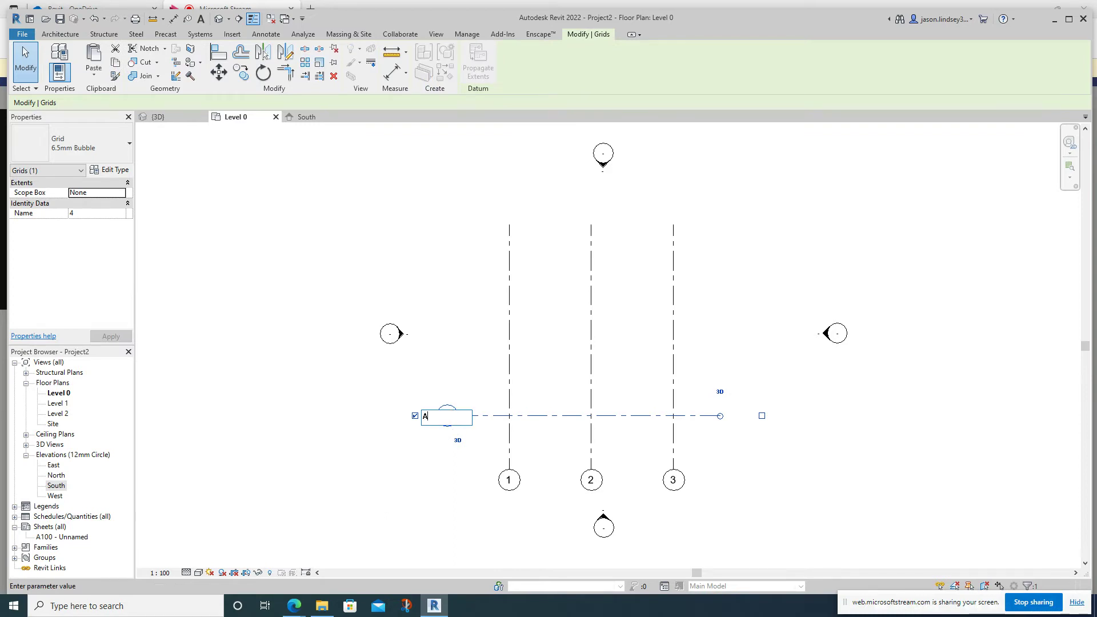
{"action": "key", "text": "Return"}
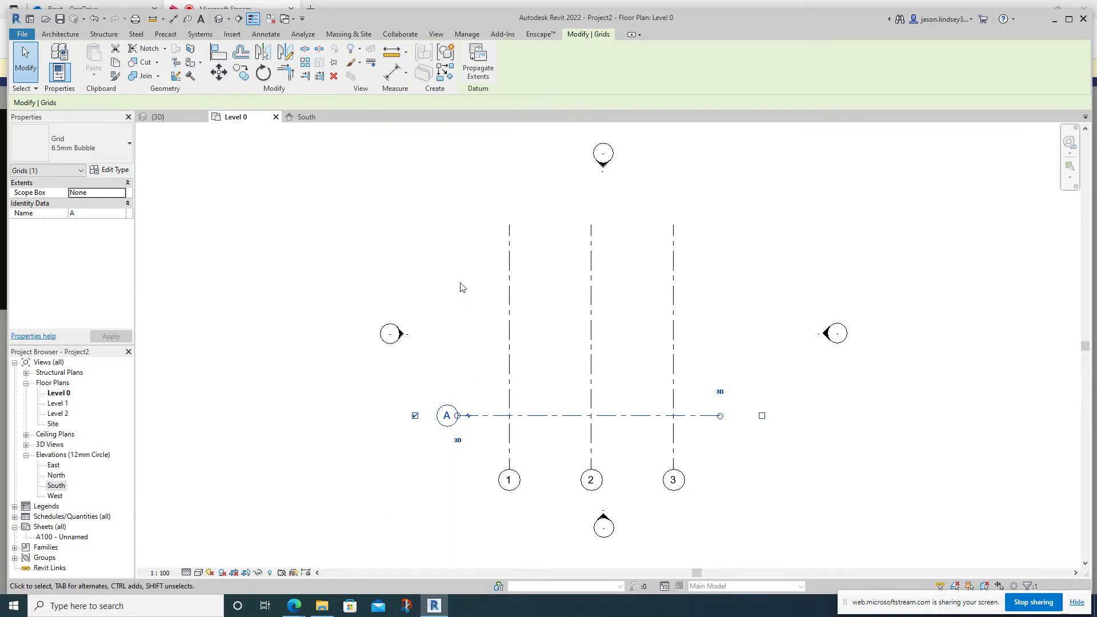
{"action": "left_click", "coordinate": [501, 323]}
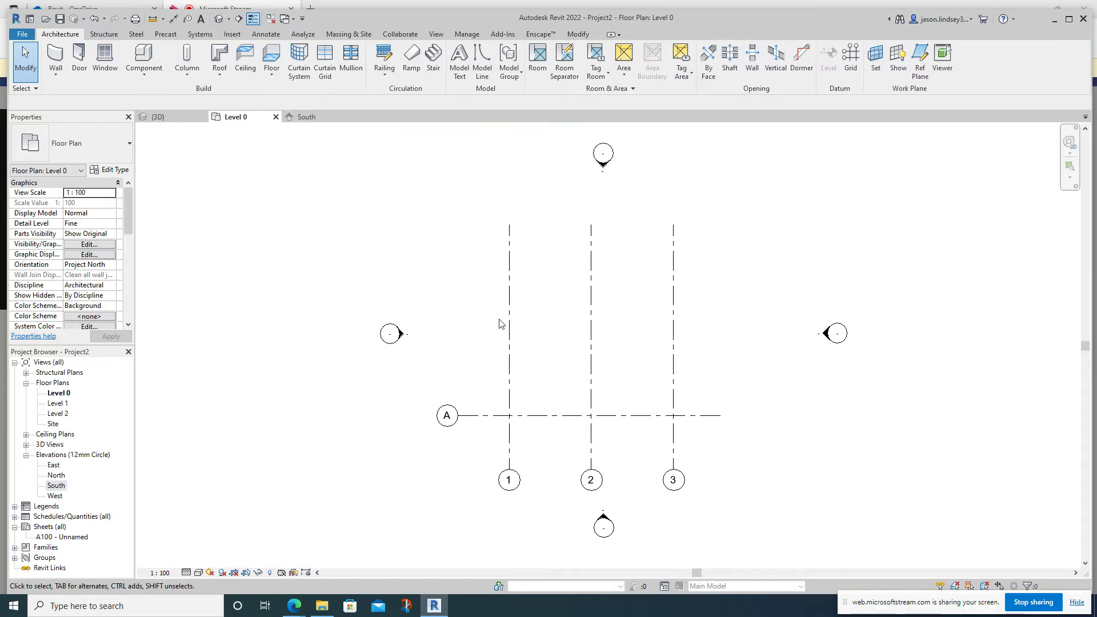
{"action": "left_click", "coordinate": [851, 57]}
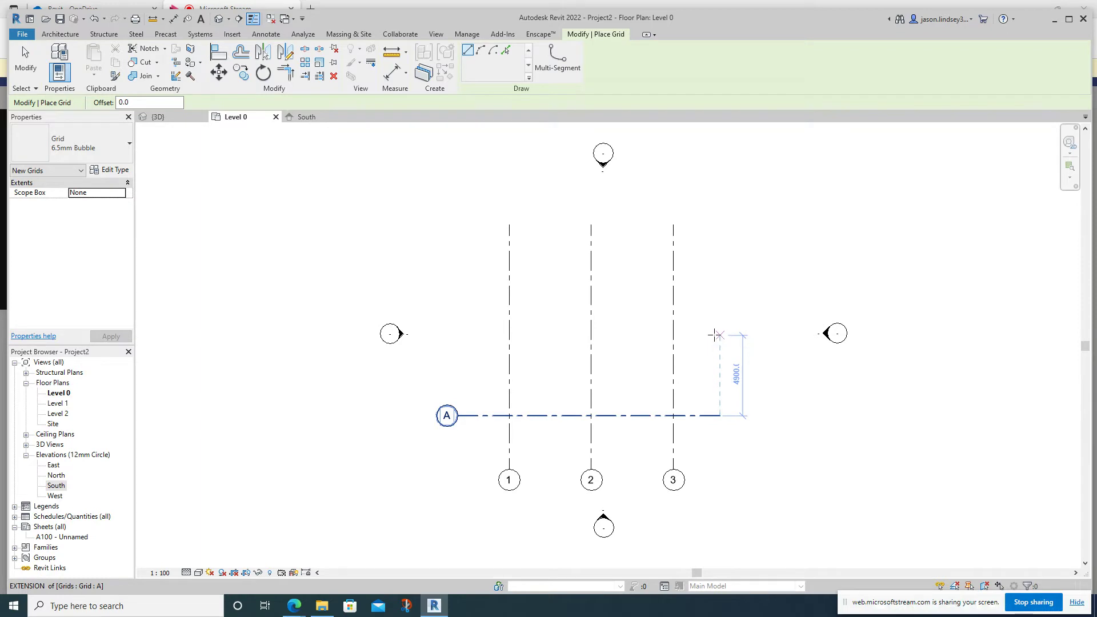
Draw horizontal grids B and C above A at 5000 spacing, aligned with grid A
{"action": "left_click", "coordinate": [716, 333]}
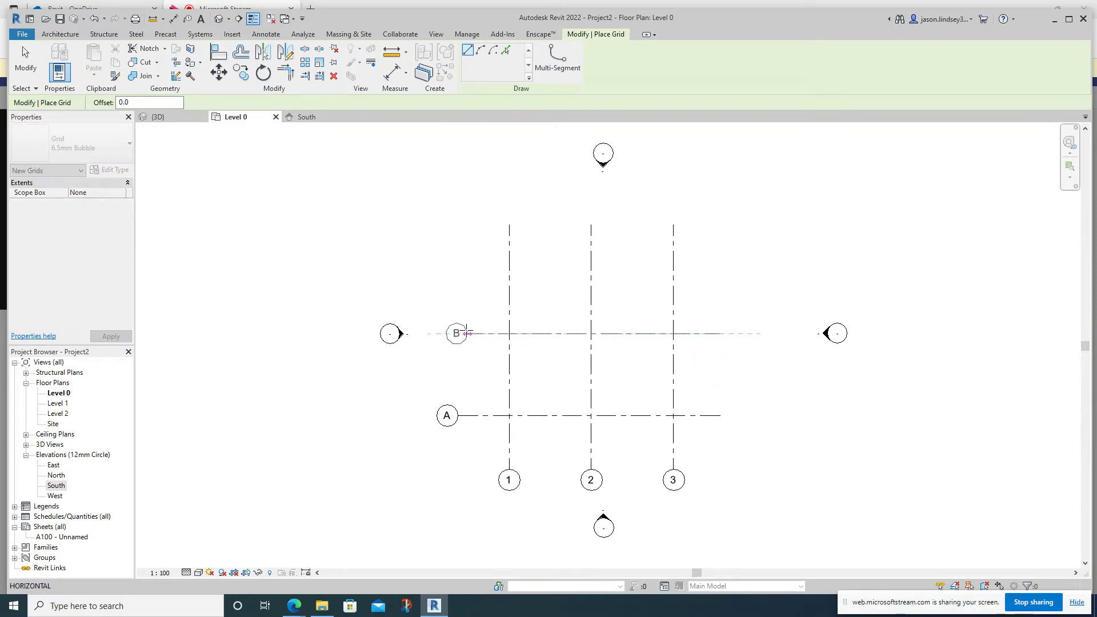
{"action": "left_click", "coordinate": [459, 333]}
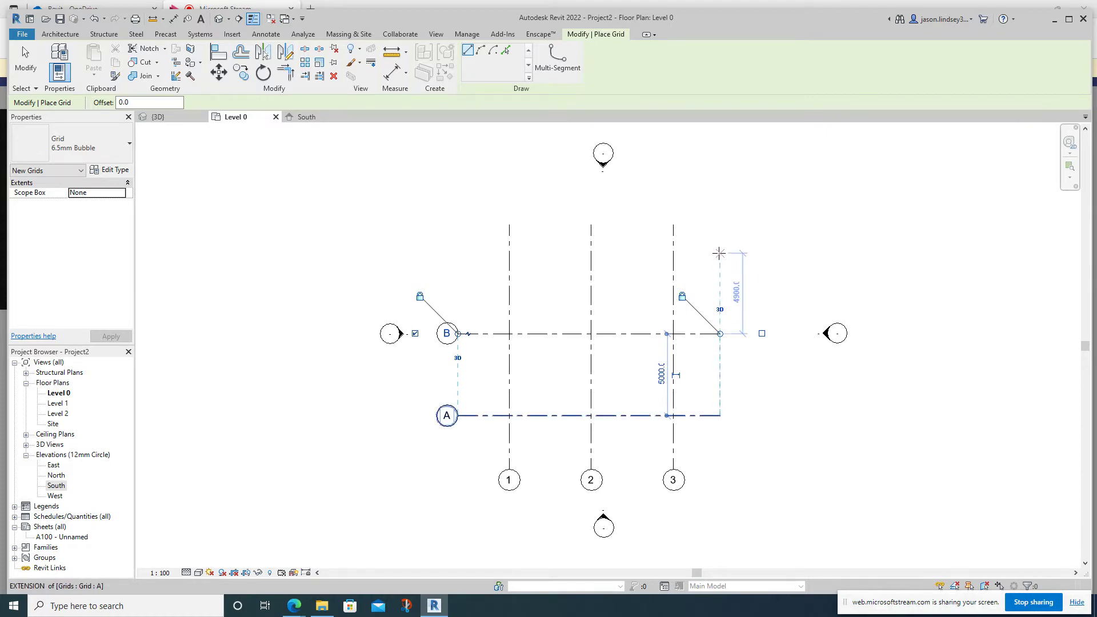
{"action": "left_click", "coordinate": [719, 252]}
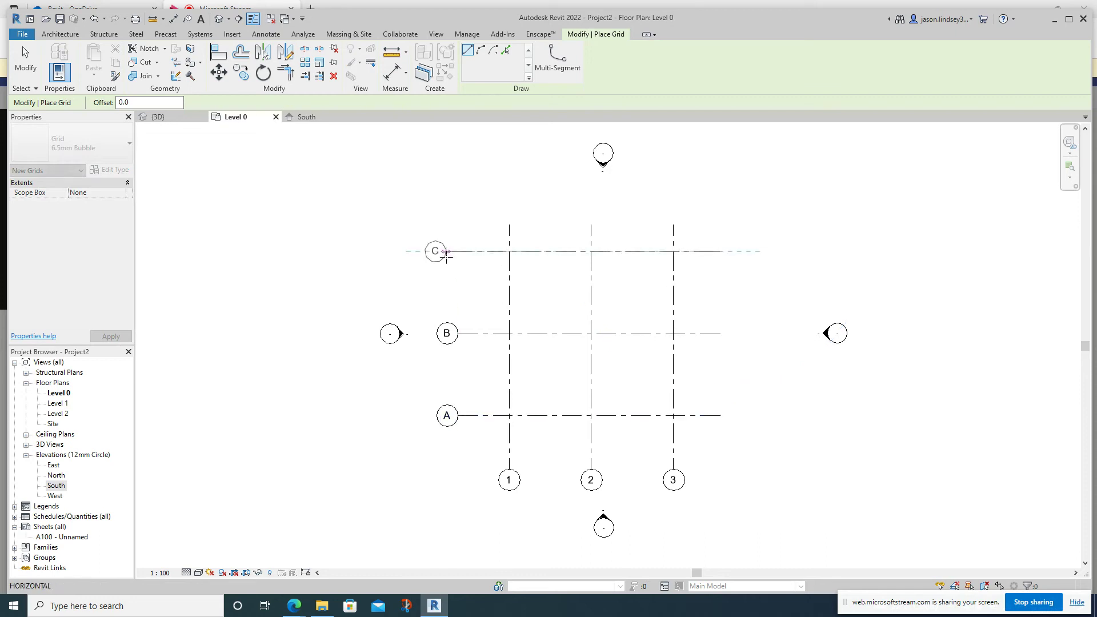
{"action": "left_click", "coordinate": [457, 250]}
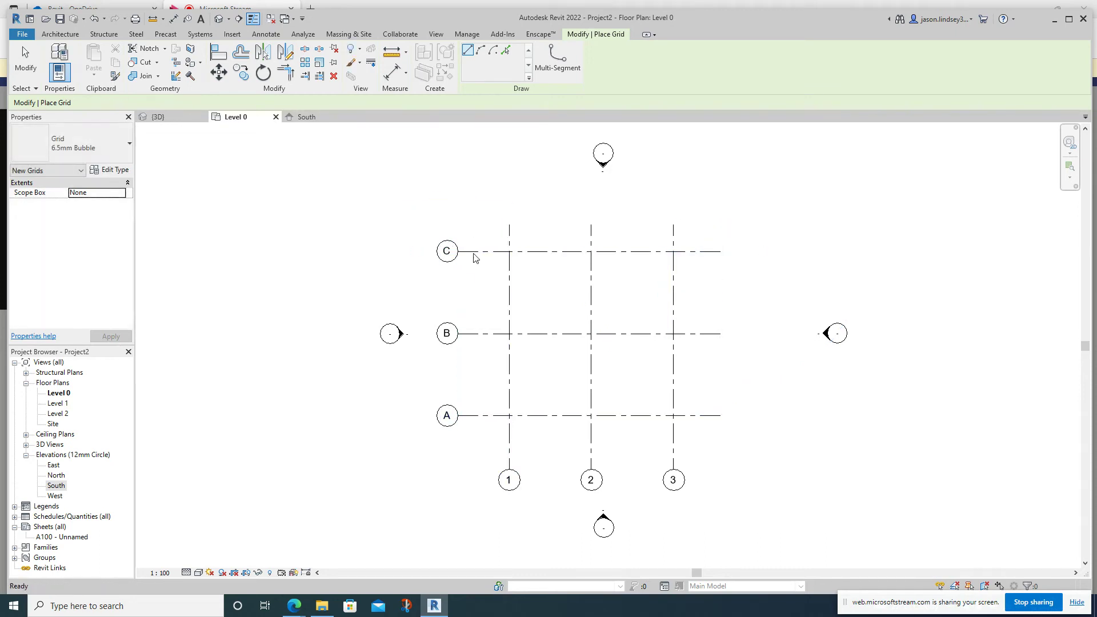
{"action": "key", "text": "Escape"}
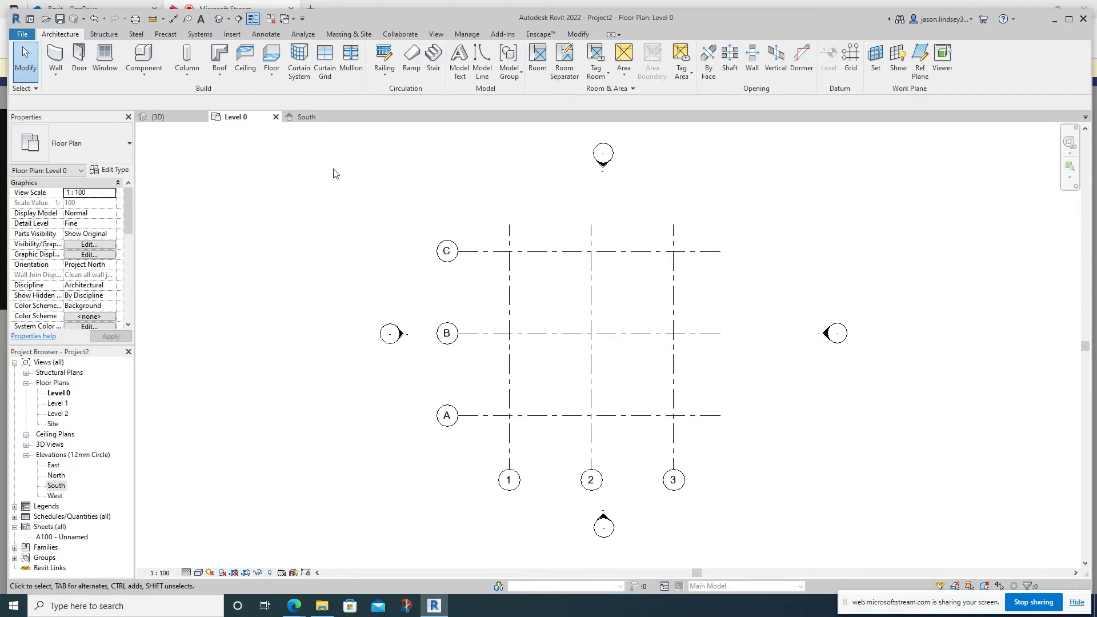
{"action": "left_click", "coordinate": [103, 35]}
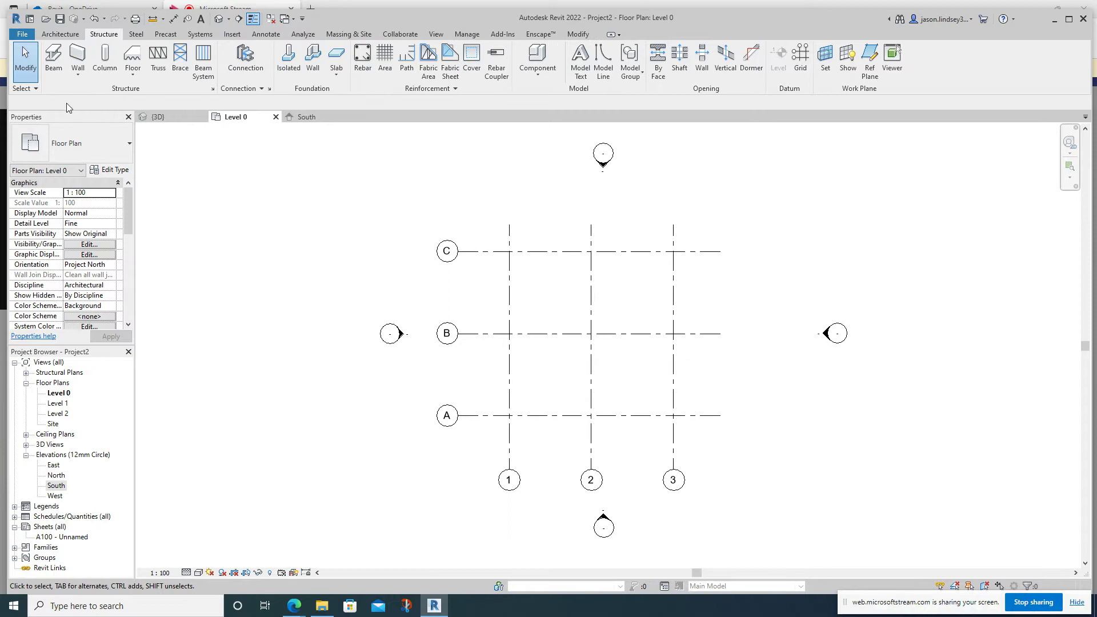
Set up UC305x305x97 structural columns with Height rising to Level 2
{"action": "left_click", "coordinate": [105, 61]}
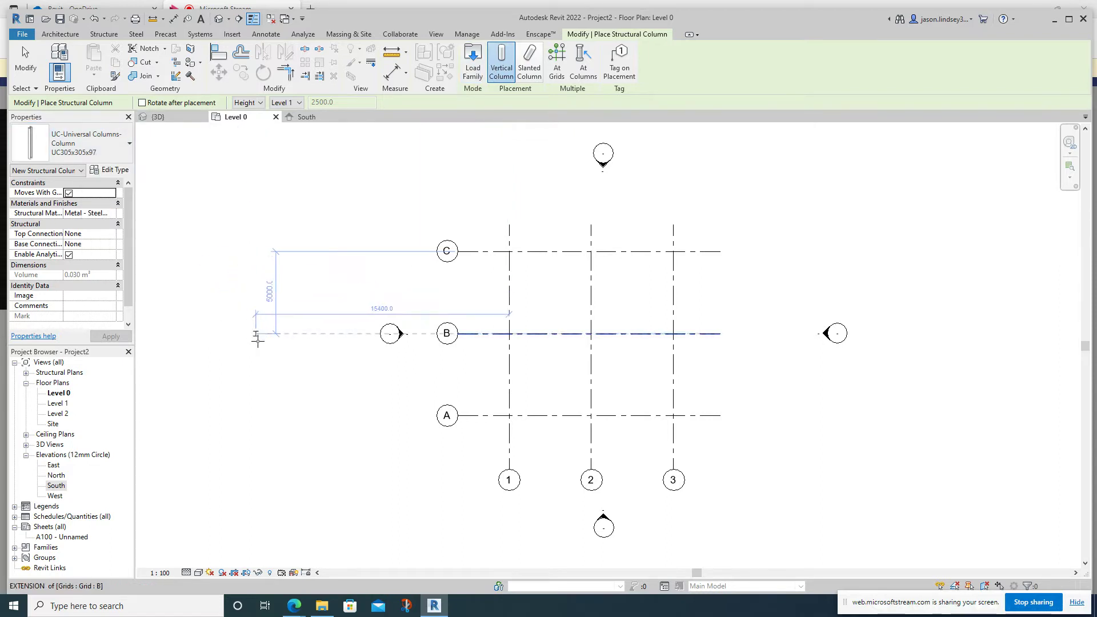
{"action": "scroll", "coordinate": [521, 423], "scroll_direction": "up", "scroll_amount": 5}
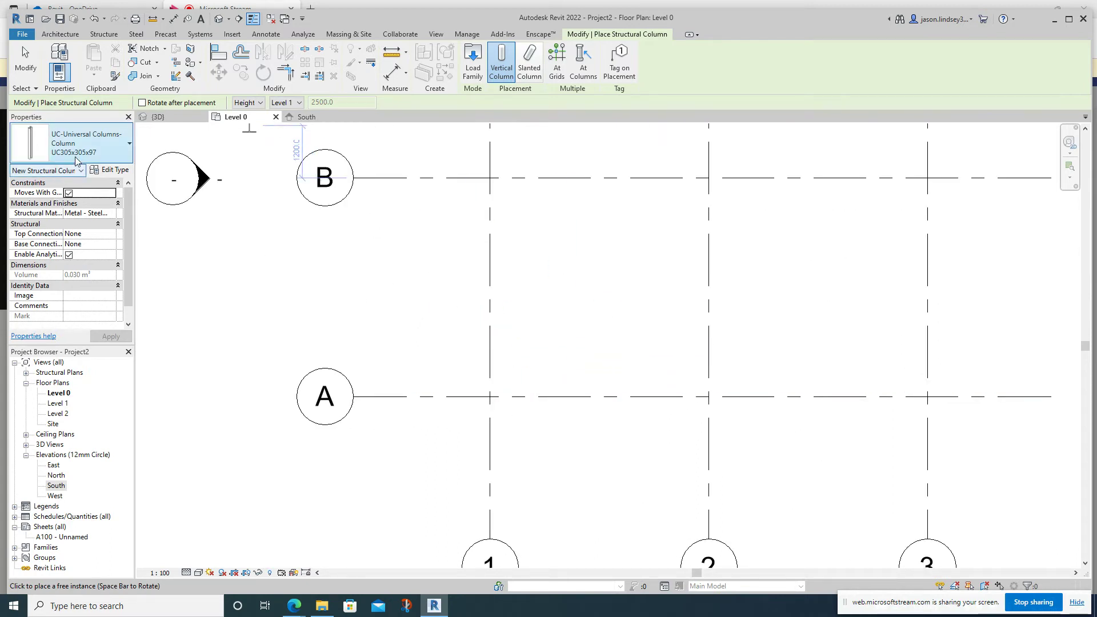
{"action": "left_click", "coordinate": [260, 103]}
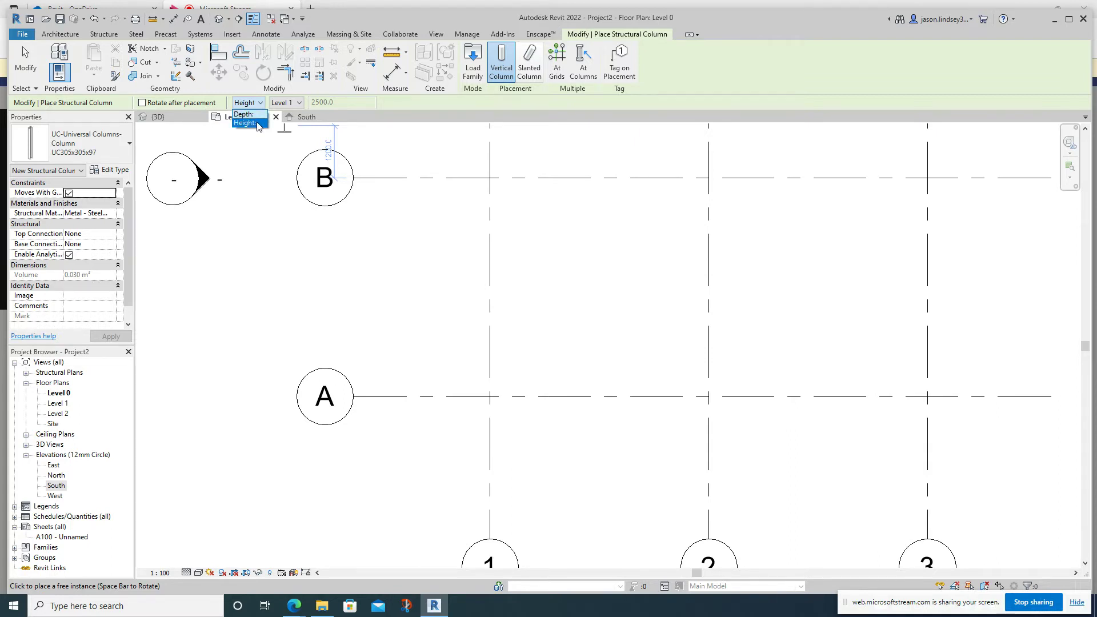
{"action": "left_click", "coordinate": [258, 123]}
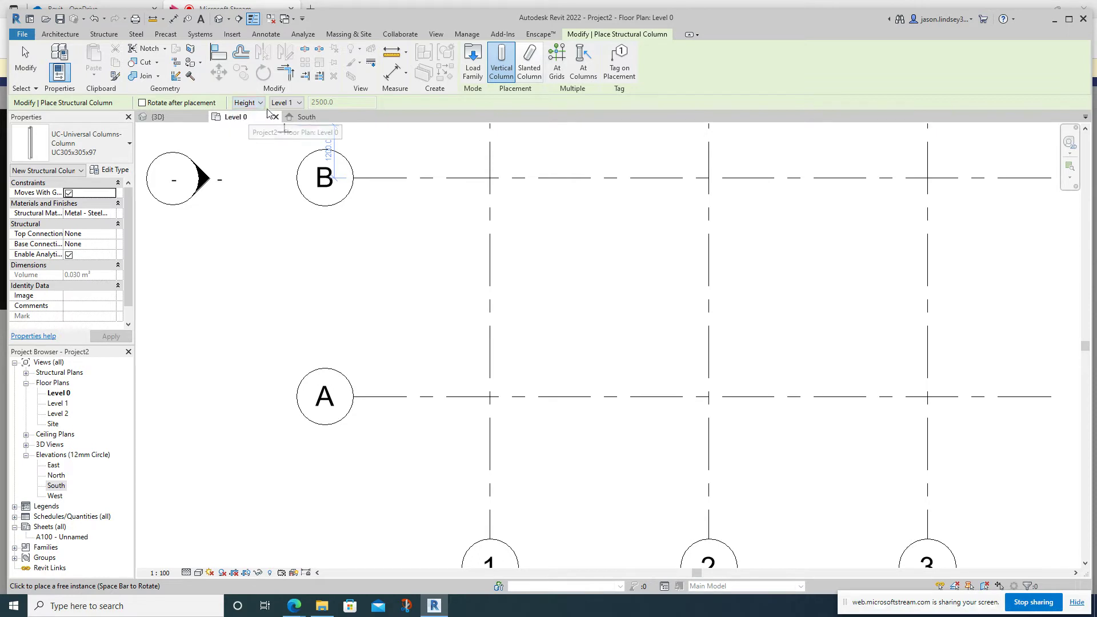
{"action": "left_click", "coordinate": [298, 102]}
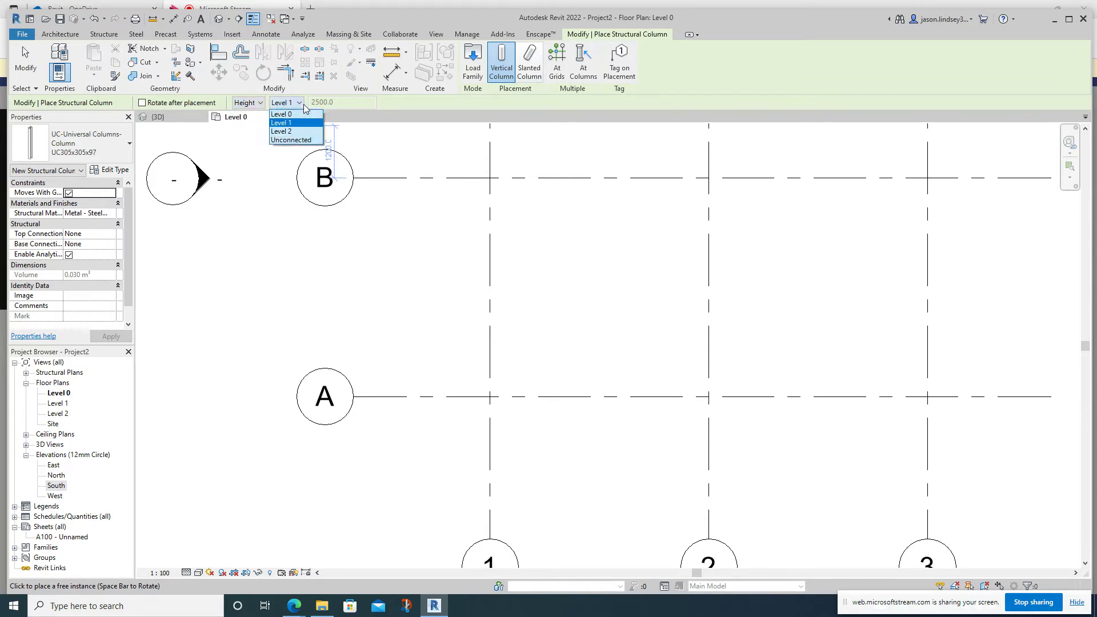
{"action": "left_click", "coordinate": [283, 131]}
{"action": "scroll", "coordinate": [400, 228], "scroll_direction": "down", "scroll_amount": 1}
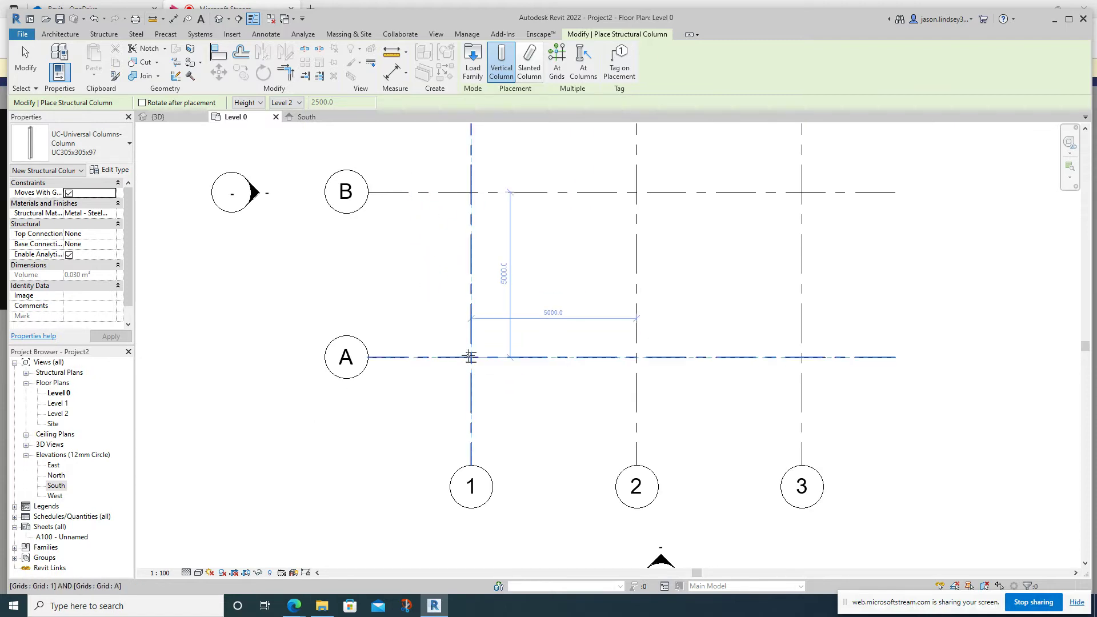
Place columns at grid intersections A/1, A/2 and A/3, then view them in 3D
{"action": "left_click", "coordinate": [470, 357]}
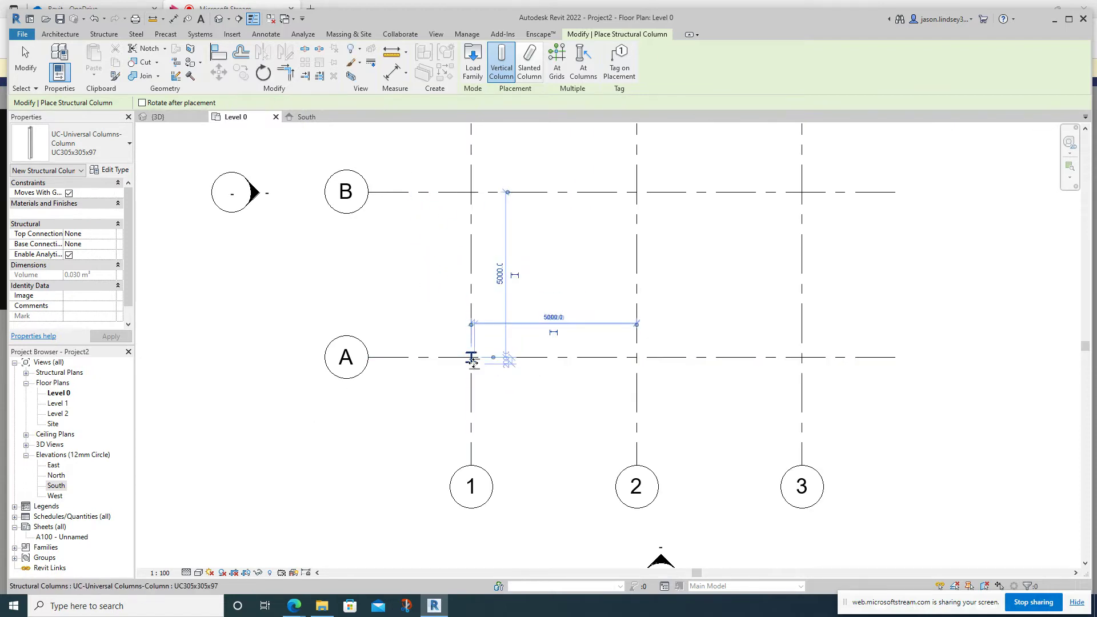
{"action": "left_click", "coordinate": [637, 357]}
{"action": "left_click", "coordinate": [801, 357]}
{"action": "left_click", "coordinate": [223, 20]}
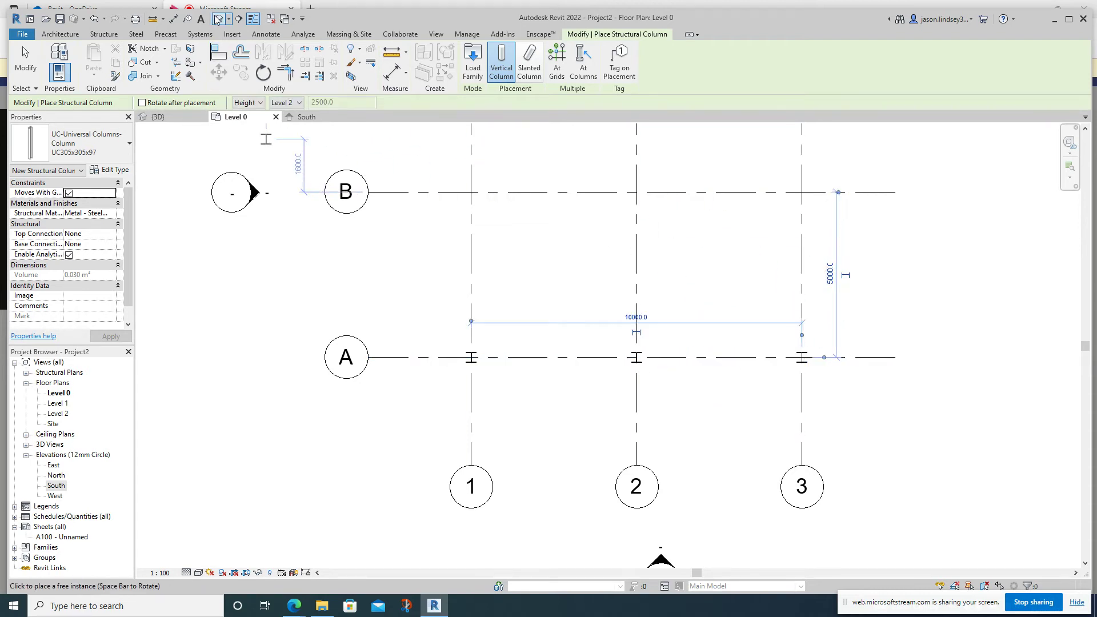
Orbit the 3D view to check the three columns, then return to the Level 0 plan
{"action": "key", "text": "Escape"}
{"action": "key", "text": "Escape"}
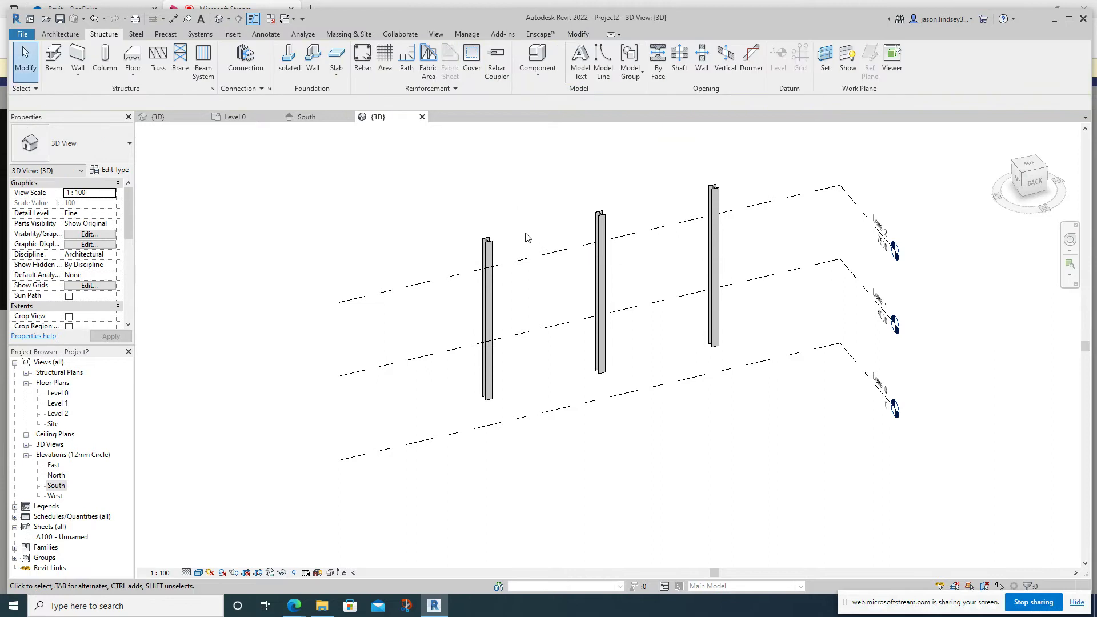
{"action": "middle_click_drag", "start_coordinate": [431, 248], "coordinate": [460, 375], "text": "shift"}
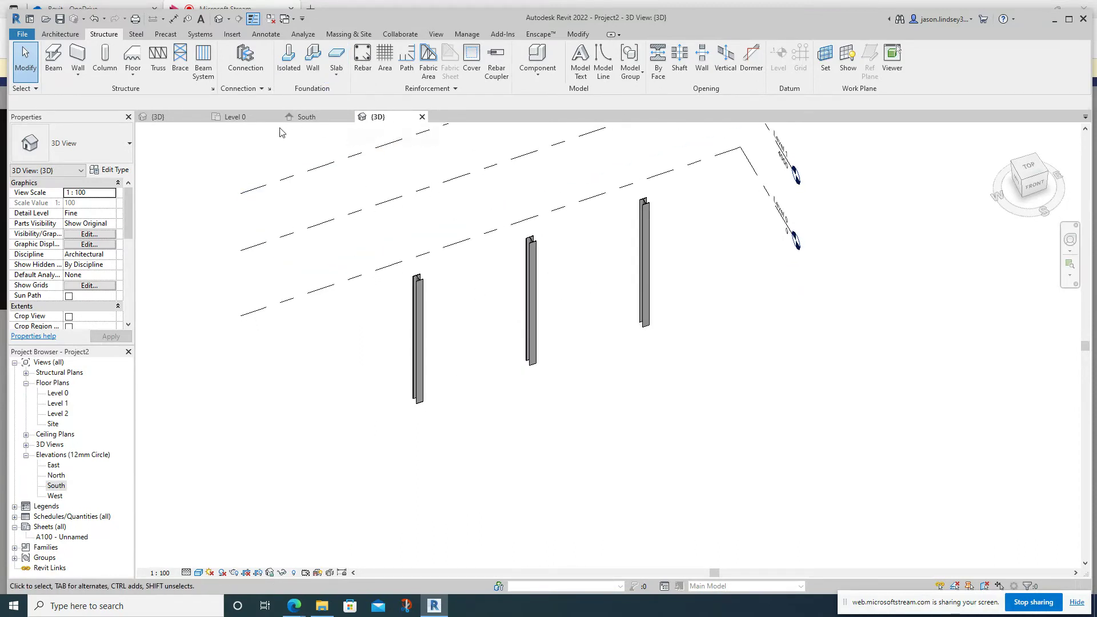
{"action": "left_click", "coordinate": [232, 117]}
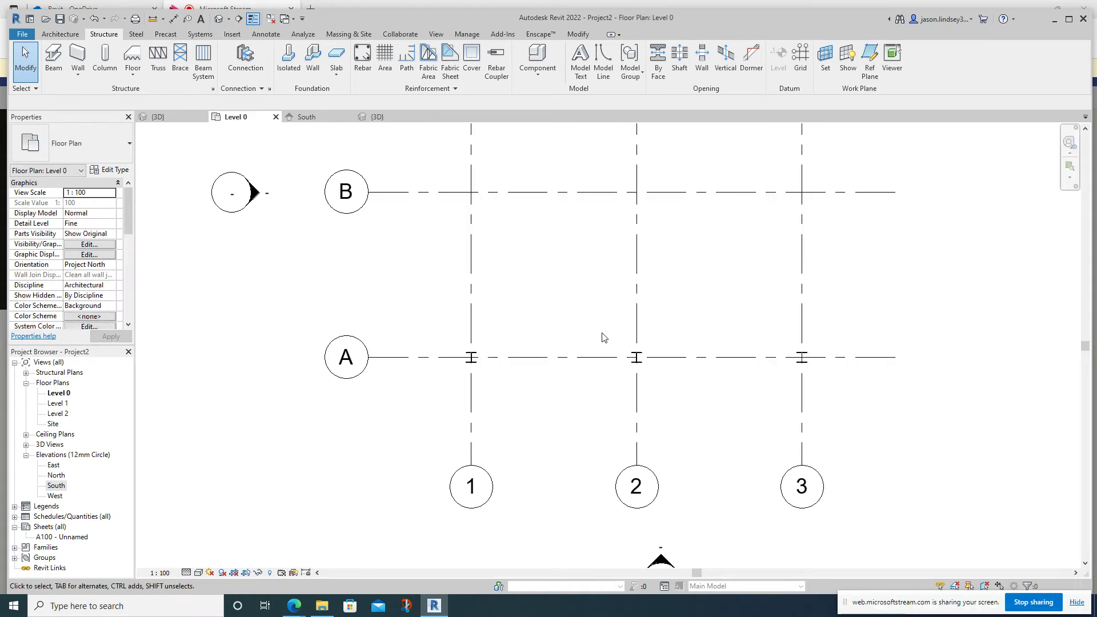
Open the Level 1 and Level 2 floor plans from the Project Browser
{"action": "middle_click_drag", "start_coordinate": [603, 337], "coordinate": [549, 306]}
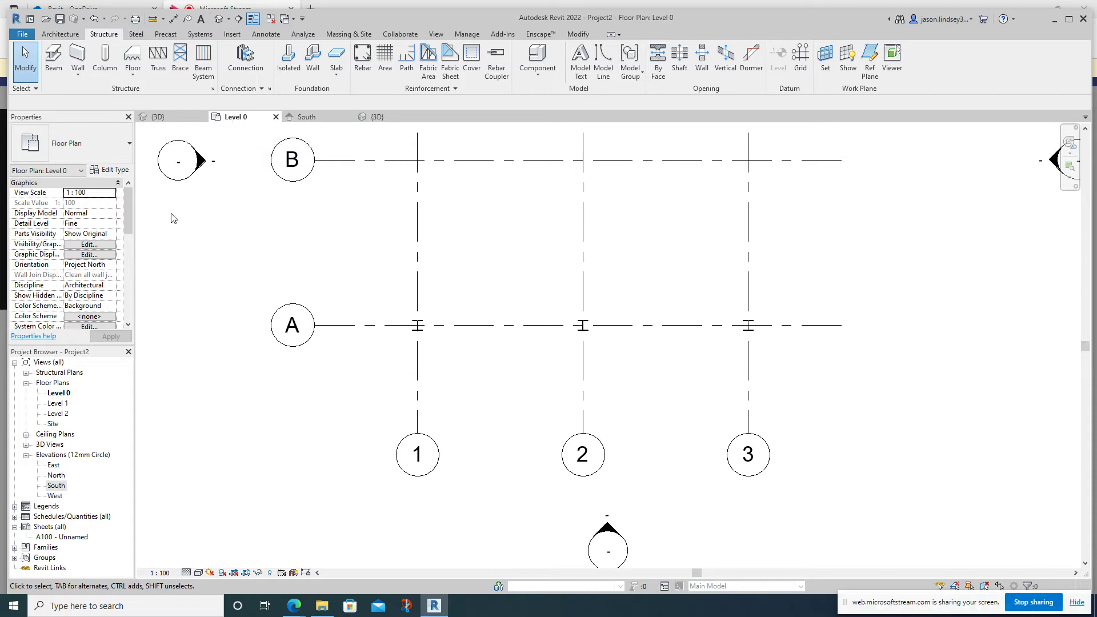
{"action": "double_click", "coordinate": [52, 404]}
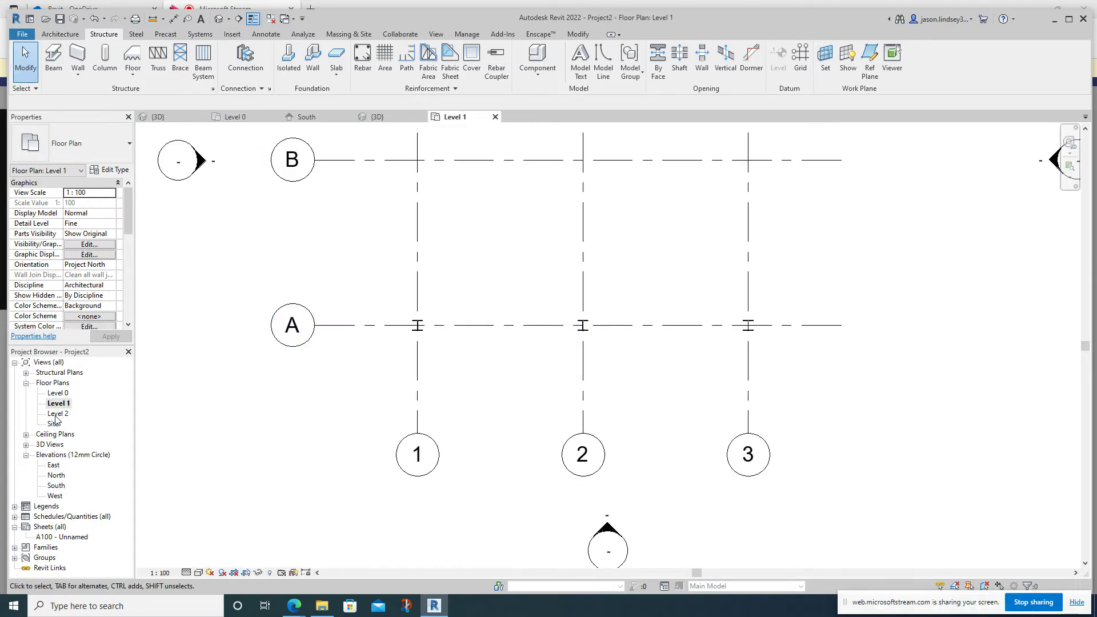
{"action": "double_click", "coordinate": [57, 414]}
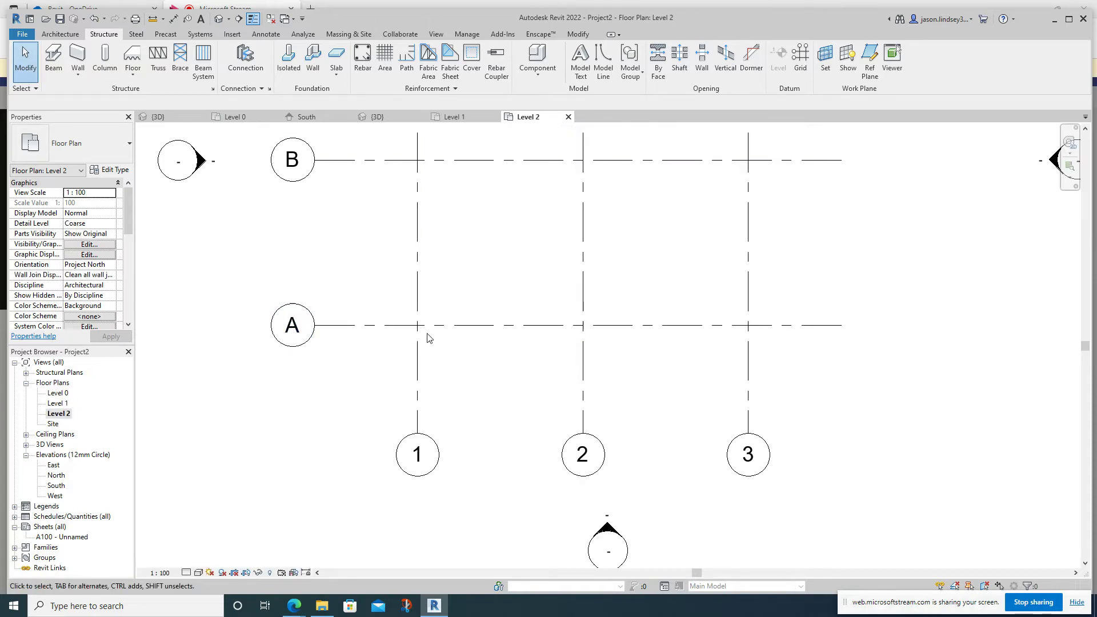
{"action": "scroll", "coordinate": [78, 254], "scroll_direction": "down", "scroll_amount": 6}
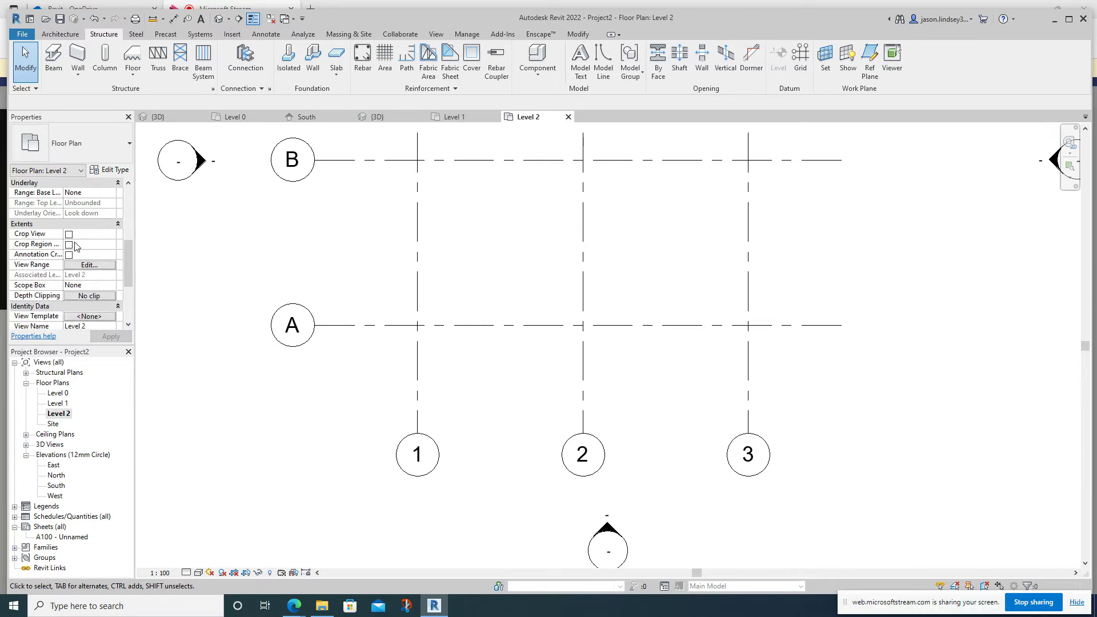
Set Level 2's view range Bottom and View Depth to Unlimited
{"action": "left_click", "coordinate": [89, 264]}
{"action": "left_click", "coordinate": [670, 293]}
{"action": "left_click", "coordinate": [670, 323]}
{"action": "left_click", "coordinate": [673, 327]}
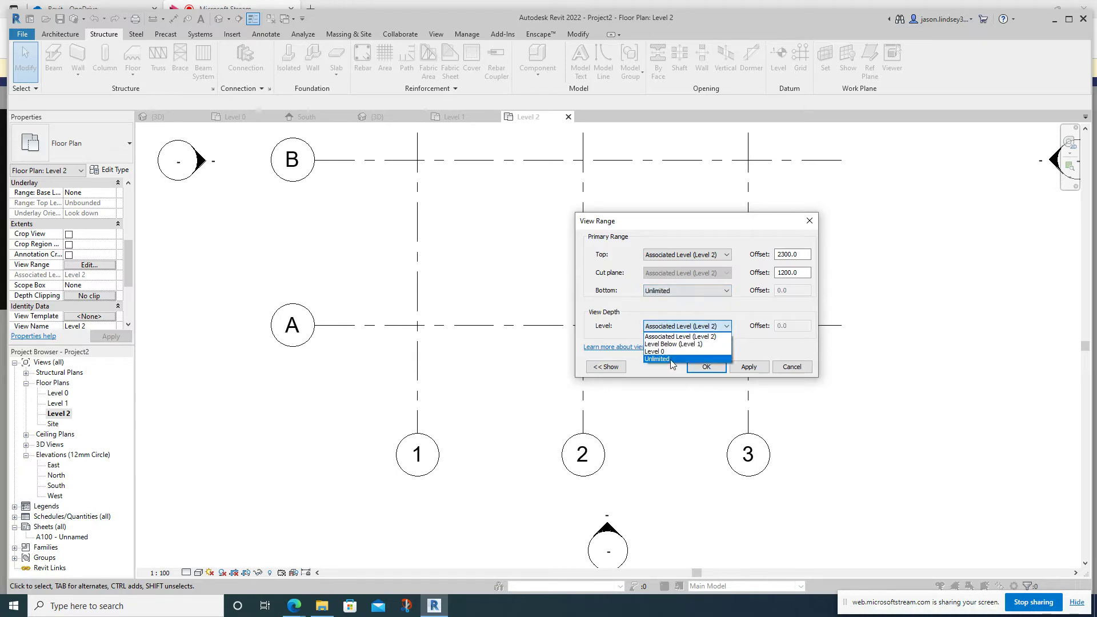
{"action": "left_click", "coordinate": [674, 358]}
{"action": "left_click", "coordinate": [709, 368]}
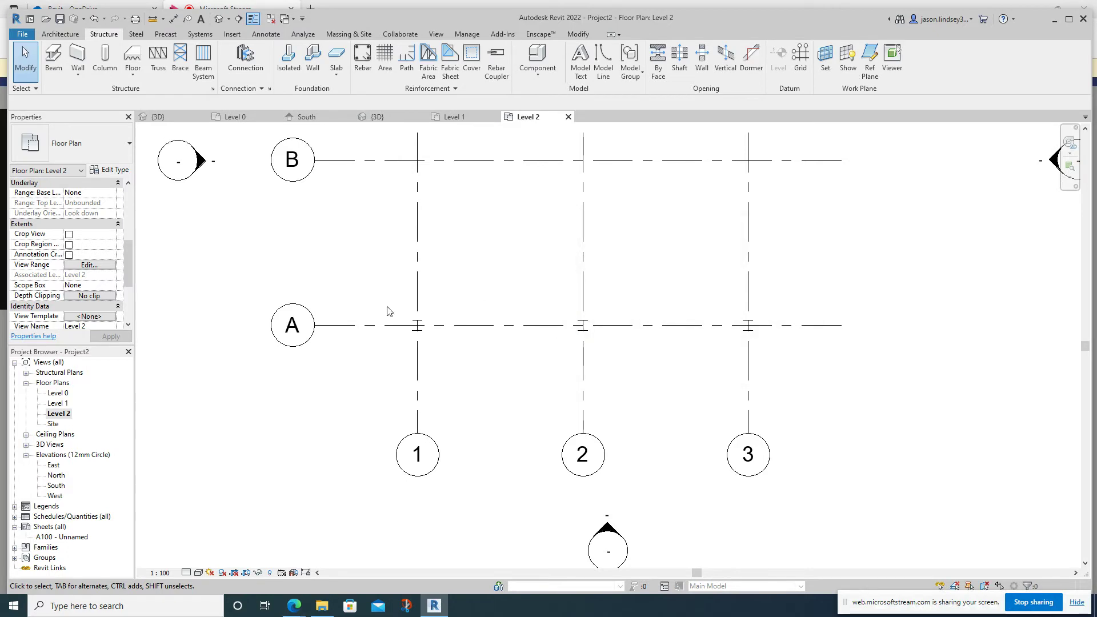
Switch the Level 2 plan's Detail Level to Fine
{"action": "scroll", "coordinate": [417, 325], "scroll_direction": "up", "scroll_amount": 2}
{"action": "left_click", "coordinate": [188, 573]}
{"action": "left_click", "coordinate": [201, 559]}
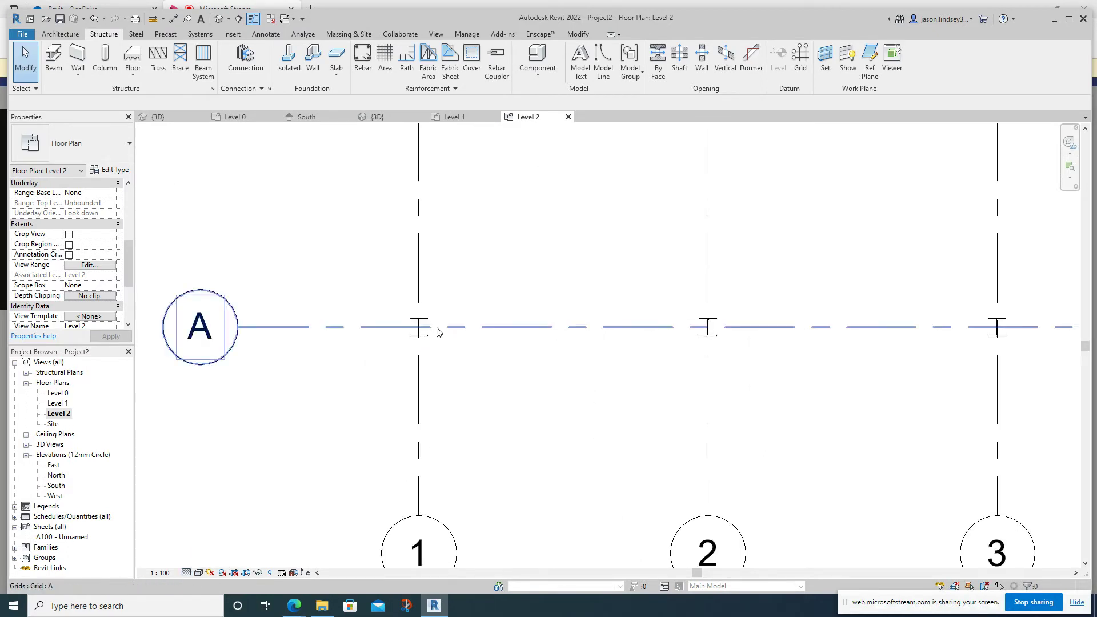
{"action": "scroll", "coordinate": [438, 333], "scroll_direction": "up", "scroll_amount": 1}
{"action": "scroll", "coordinate": [438, 297], "scroll_direction": "down", "scroll_amount": 4}
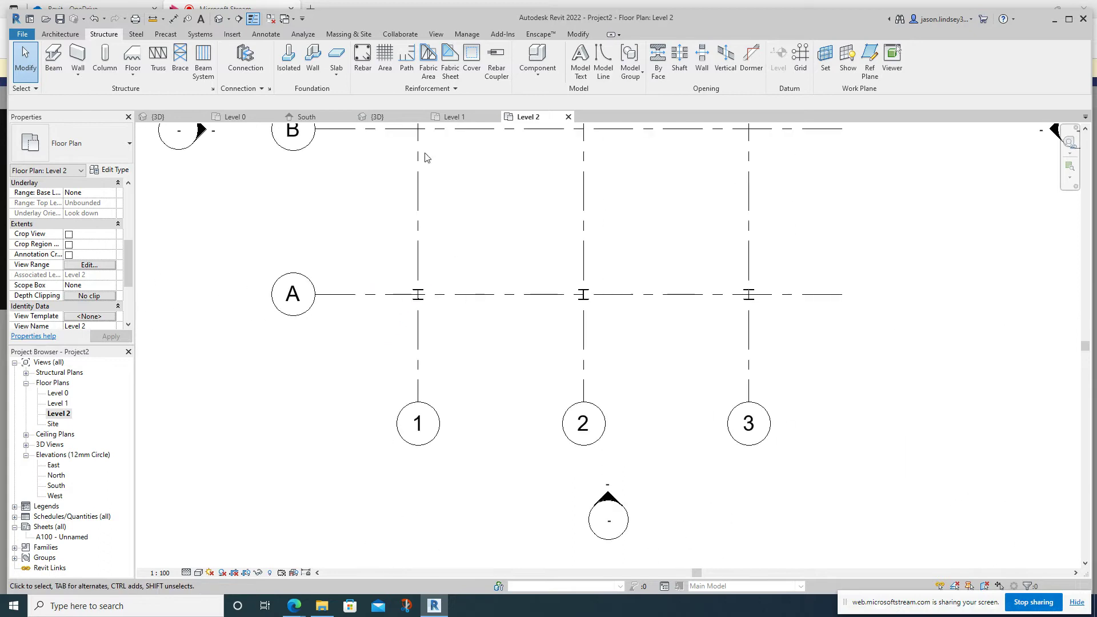
On the Level 1 plan, draw a UB305x165x40 beam from column A/1 to A/2
{"action": "left_click", "coordinate": [376, 116]}
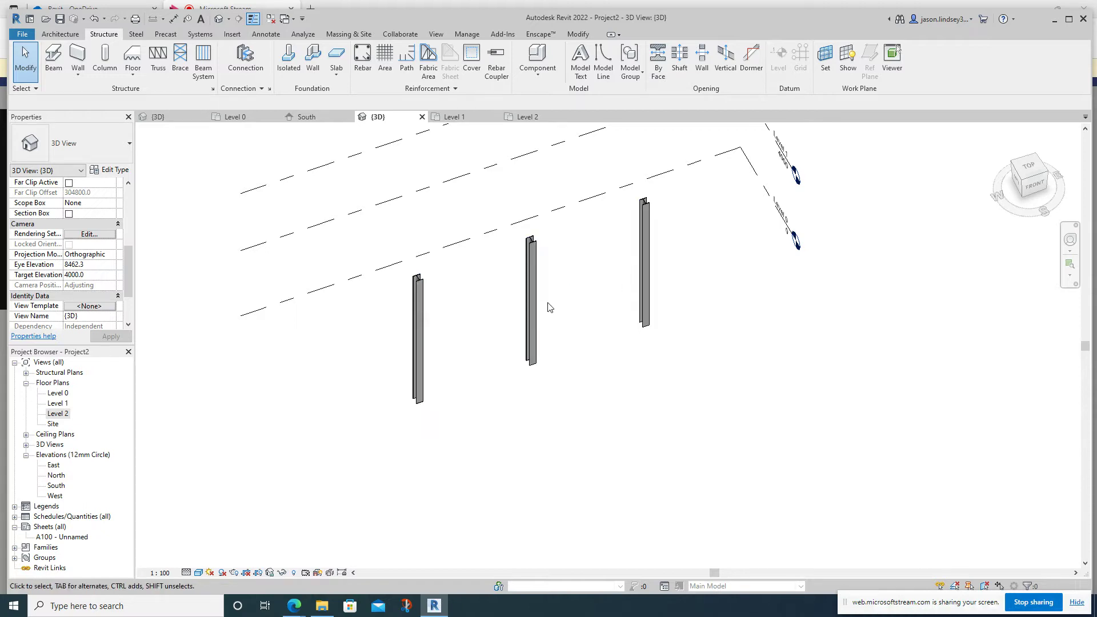
{"action": "left_click", "coordinate": [466, 117]}
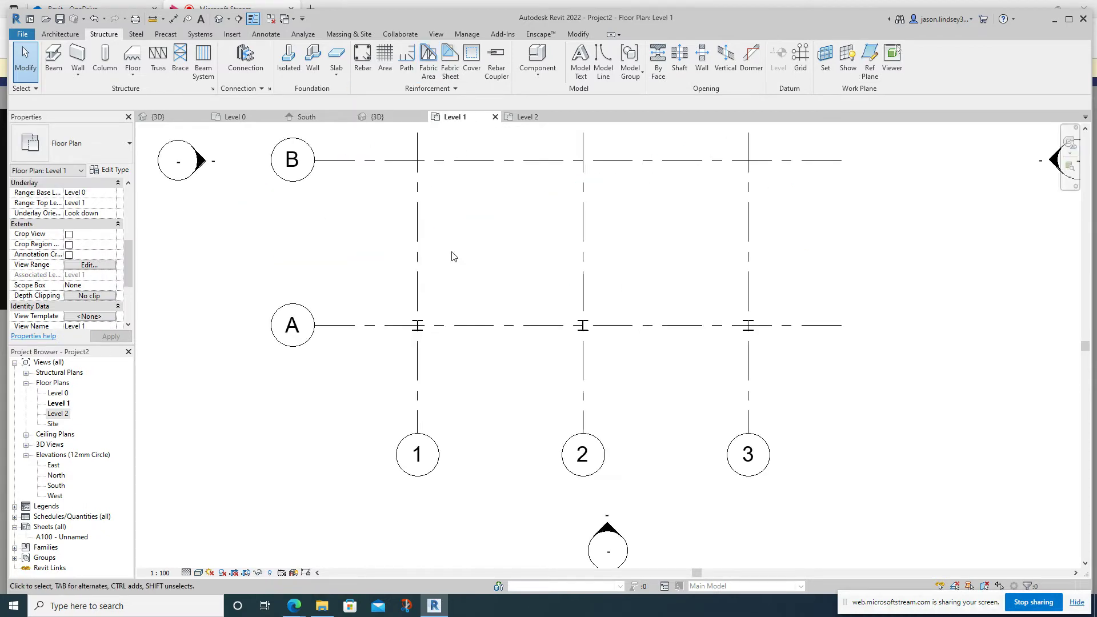
{"action": "middle_click_drag", "start_coordinate": [500, 220], "coordinate": [464, 215]}
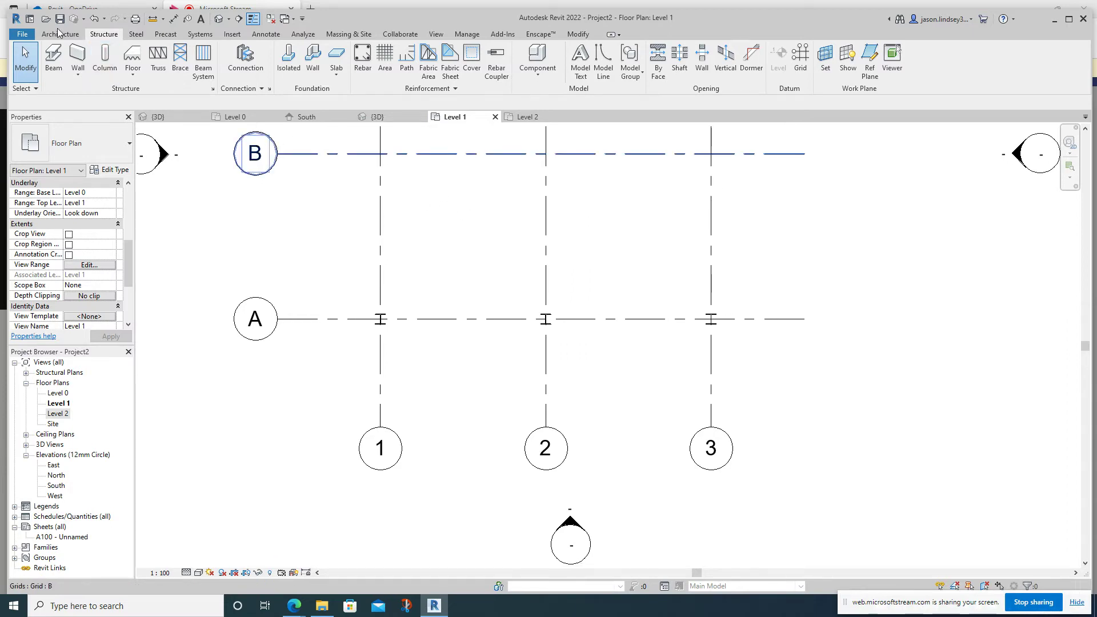
{"action": "left_click", "coordinate": [53, 57]}
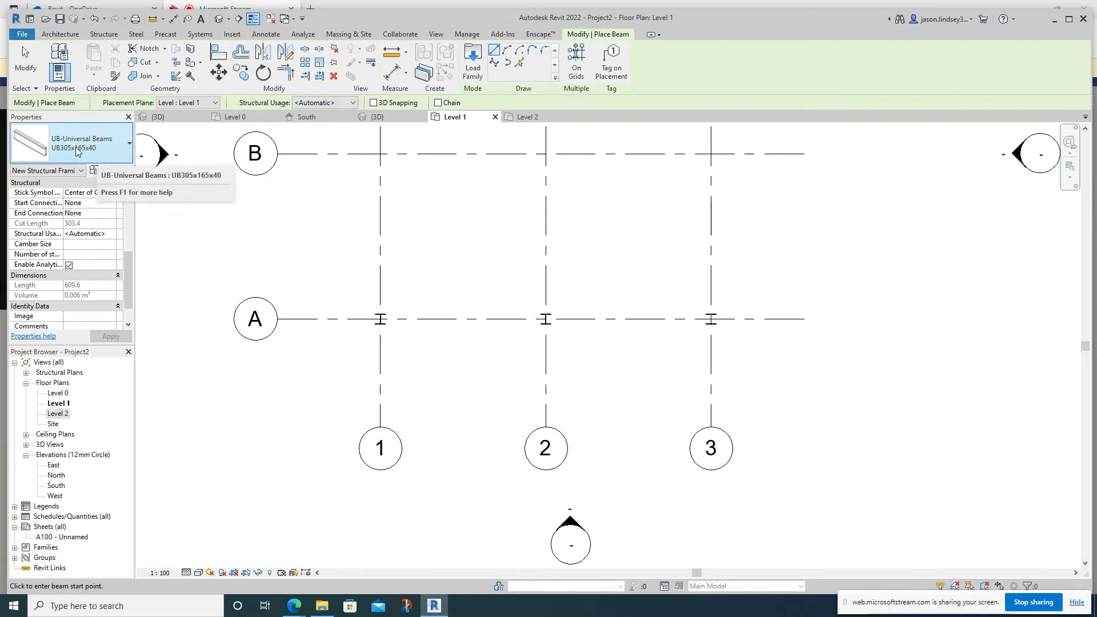
{"action": "scroll", "coordinate": [375, 309], "scroll_direction": "up", "scroll_amount": 5}
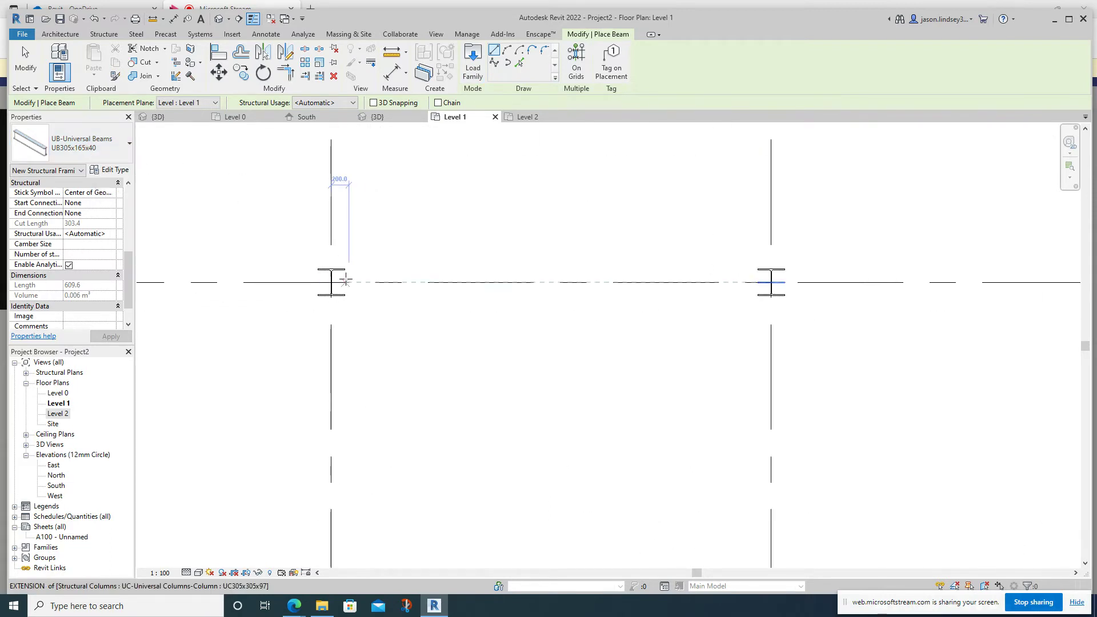
{"action": "left_click", "coordinate": [331, 281]}
{"action": "left_click", "coordinate": [772, 282]}
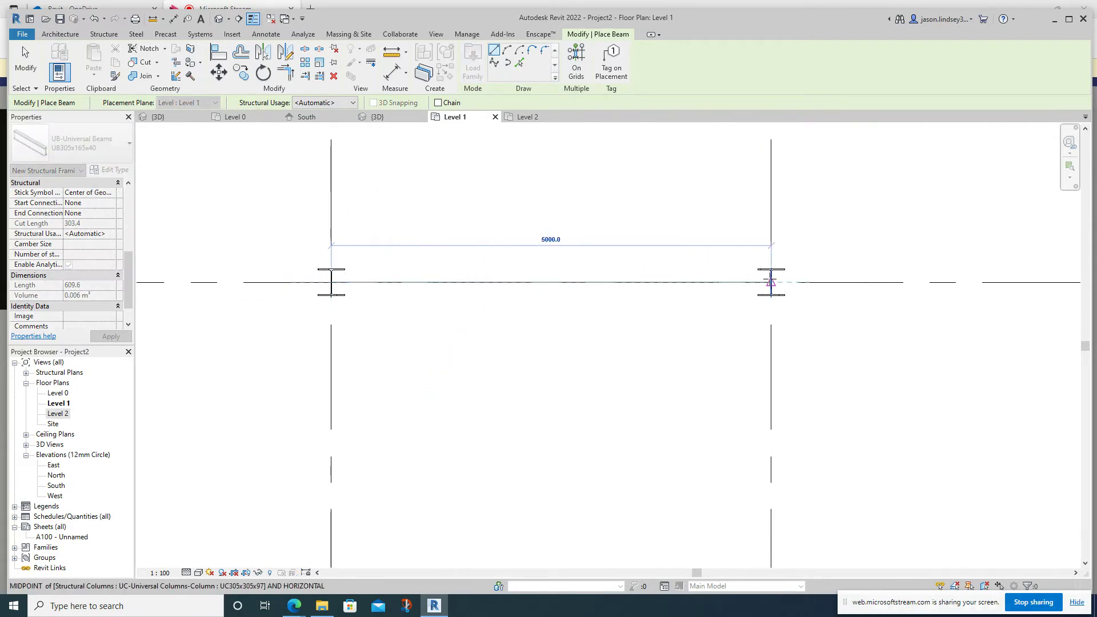
Draw the second UB305x165x40 beam from A/2 to A/3 and check both in 3D
{"action": "scroll", "coordinate": [754, 248], "scroll_direction": "down", "scroll_amount": 2}
{"action": "scroll", "coordinate": [755, 248], "scroll_direction": "down", "scroll_amount": 1}
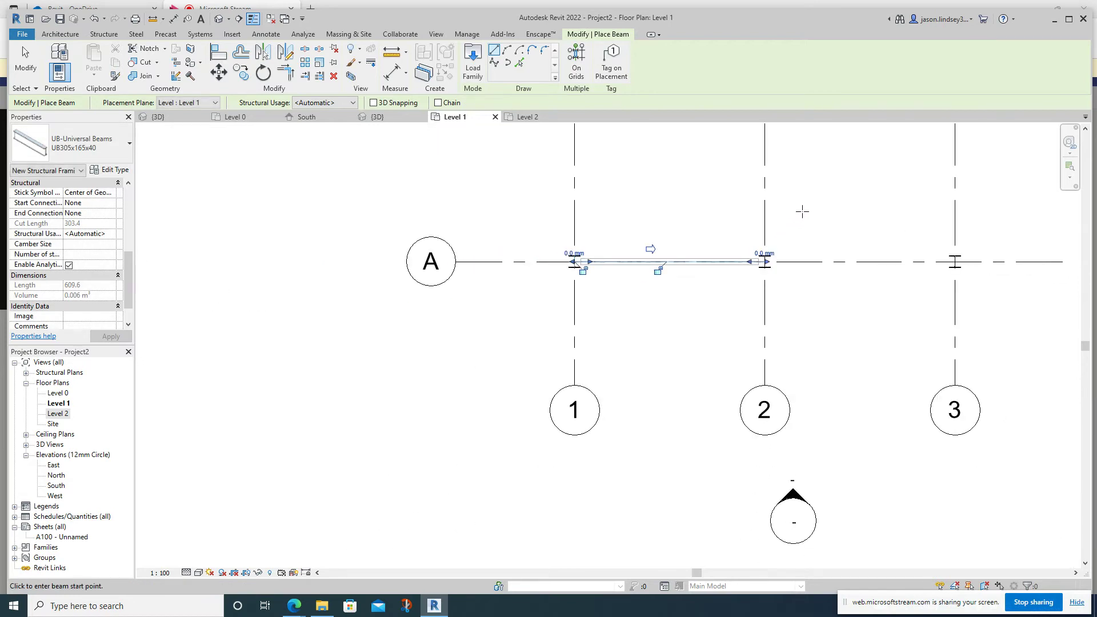
{"action": "scroll", "coordinate": [802, 212], "scroll_direction": "up", "scroll_amount": 1}
{"action": "middle_click_drag", "start_coordinate": [808, 221], "coordinate": [627, 216]}
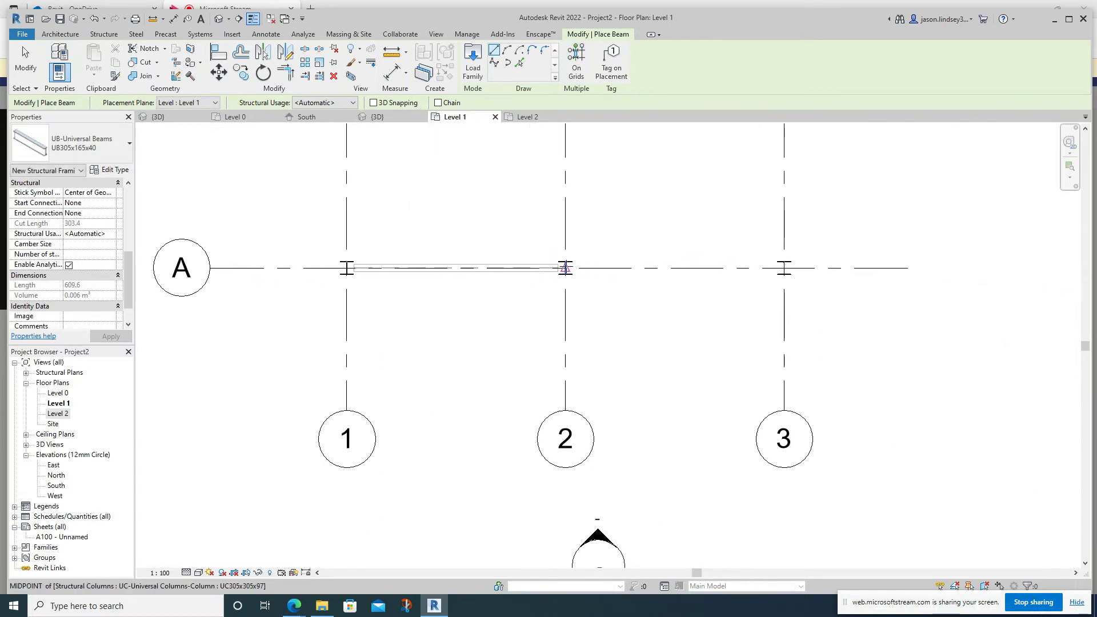
{"action": "left_click", "coordinate": [565, 267]}
{"action": "left_click", "coordinate": [784, 267]}
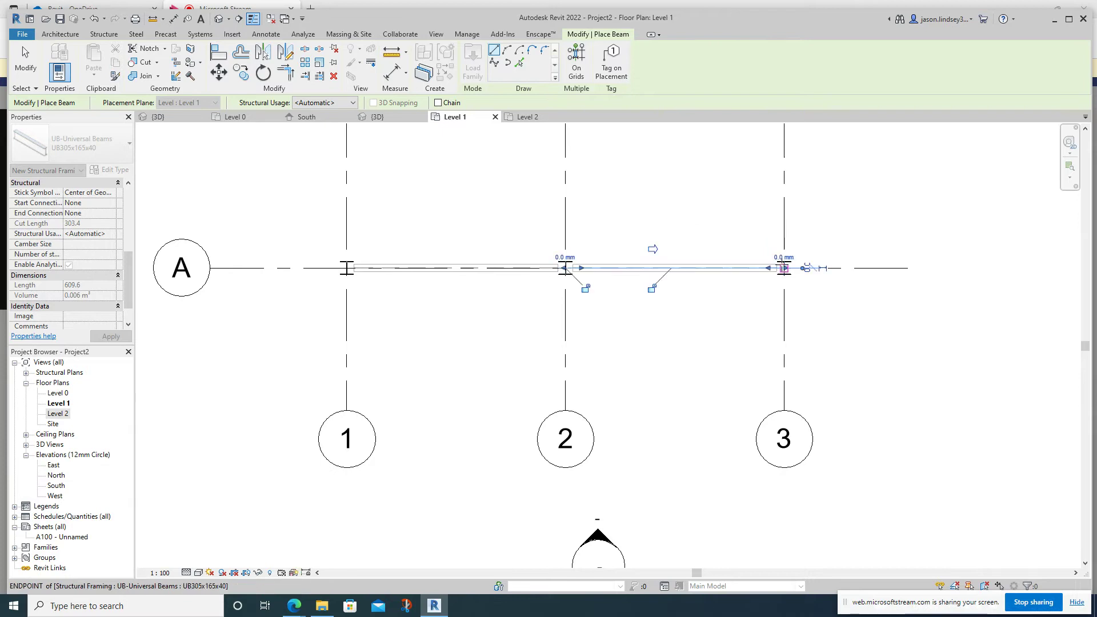
{"action": "left_click", "coordinate": [374, 118]}
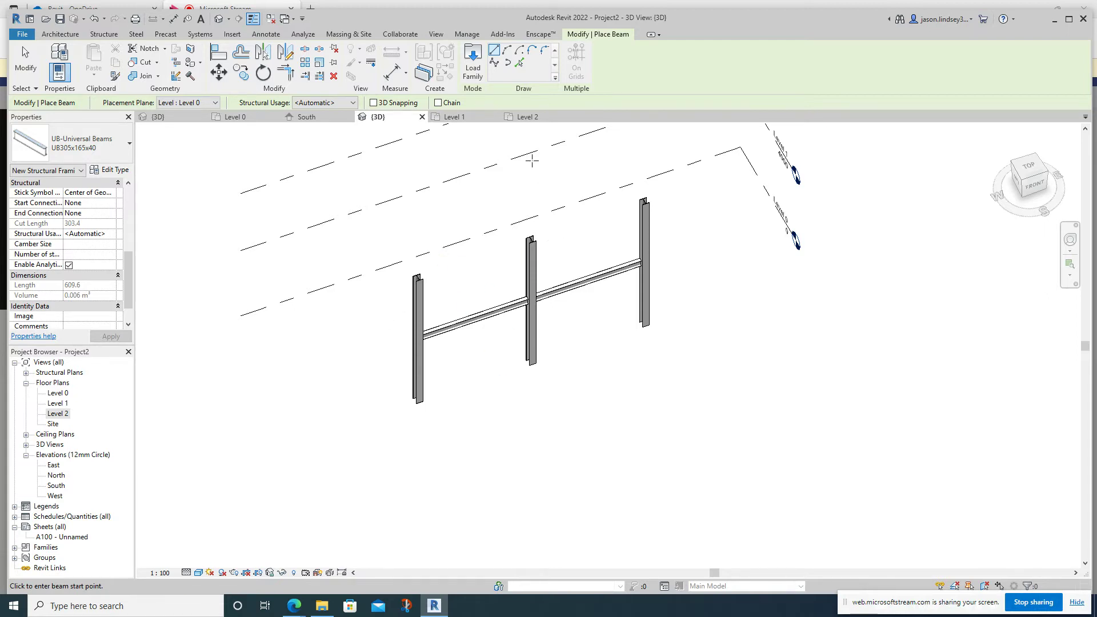
{"action": "scroll", "coordinate": [531, 162], "scroll_direction": "down", "scroll_amount": 3}
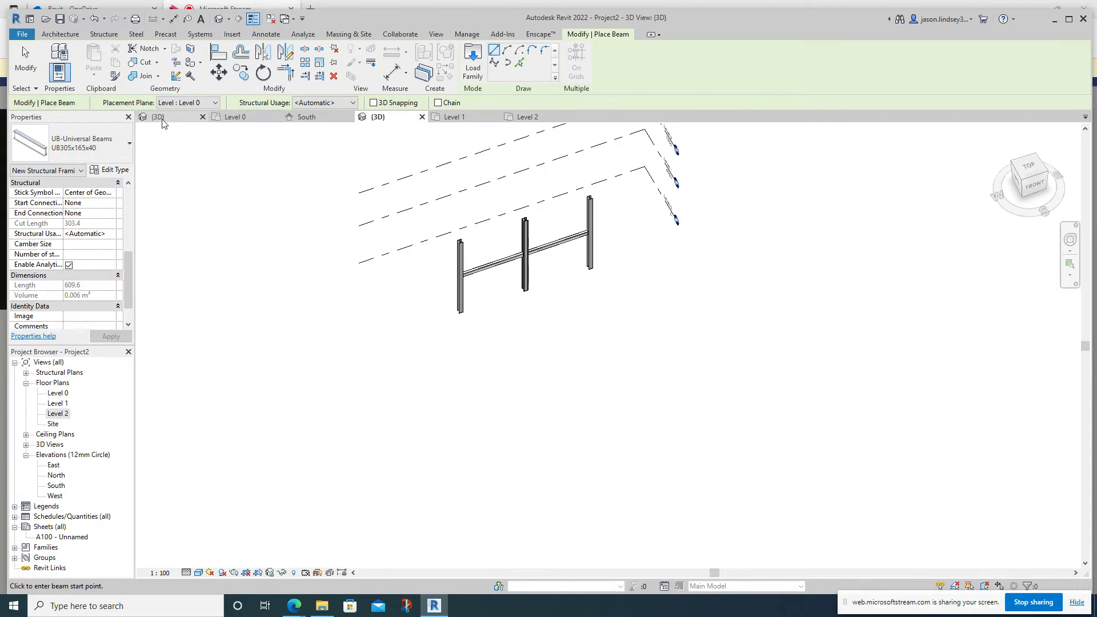
Review the finished Steel Skeleton Frame in 3D, then return to Project2's Level 2 plan
{"action": "left_click", "coordinate": [160, 118]}
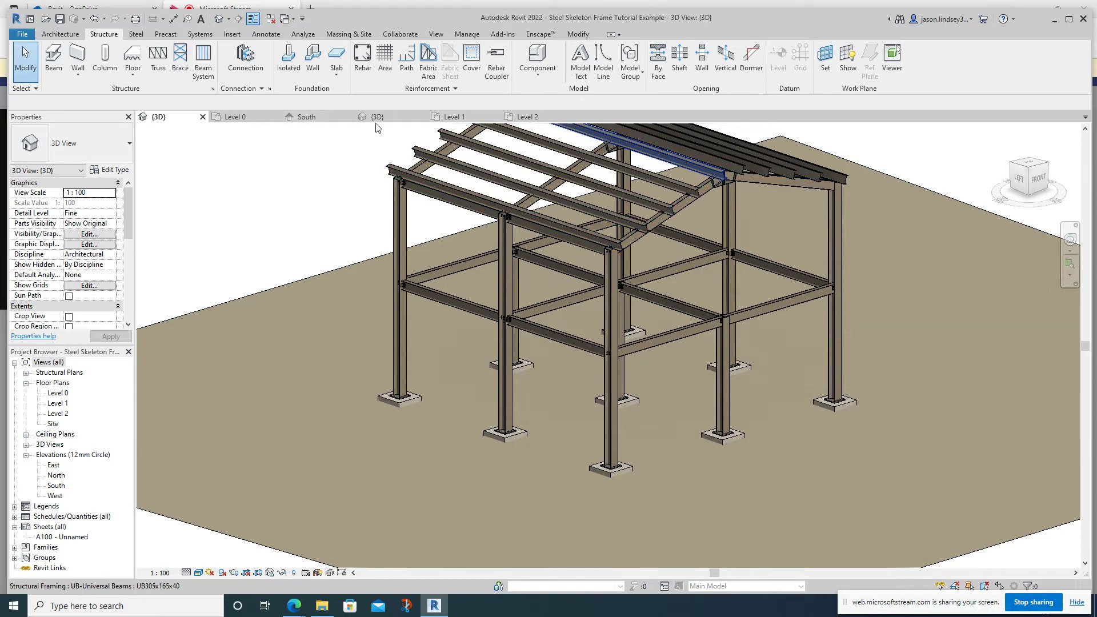
{"action": "left_click", "coordinate": [535, 119]}
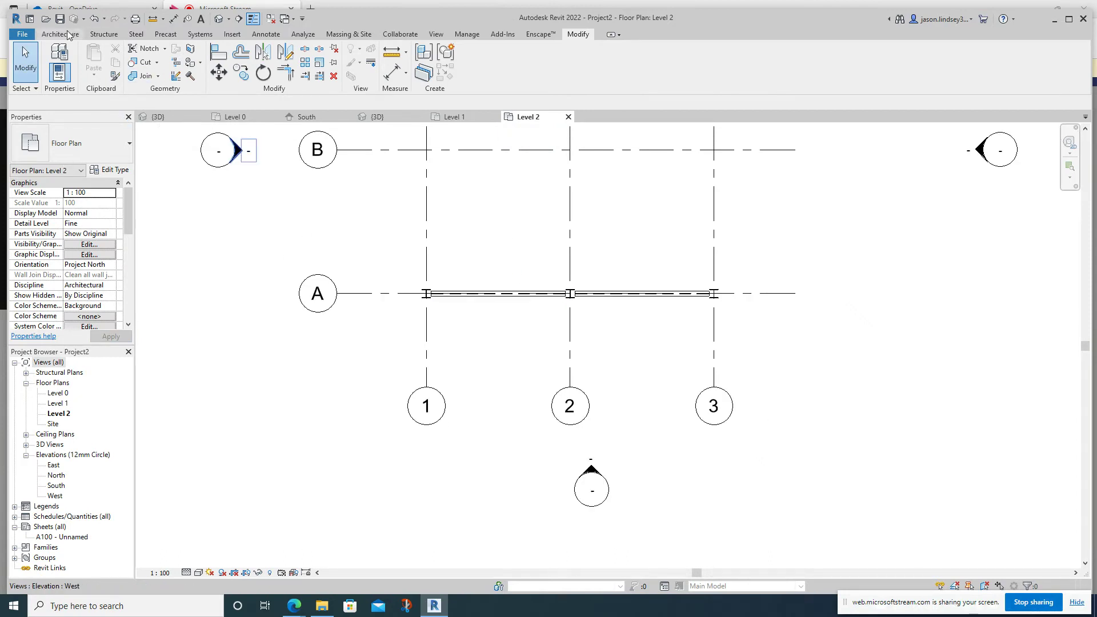
Place Level 2 beams on grid A between the grid 1–2 and 2–3 columns, then check in 3D
{"action": "left_click", "coordinate": [104, 34]}
{"action": "left_click", "coordinate": [60, 68]}
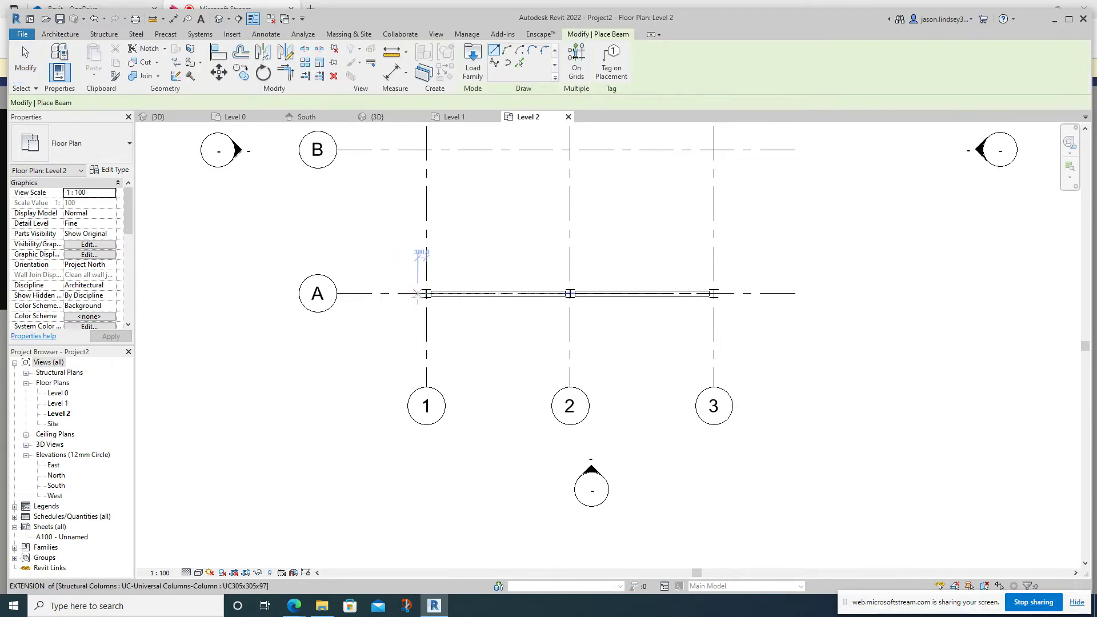
{"action": "scroll", "coordinate": [426, 288], "scroll_direction": "up", "scroll_amount": 5}
{"action": "left_click", "coordinate": [425, 277]}
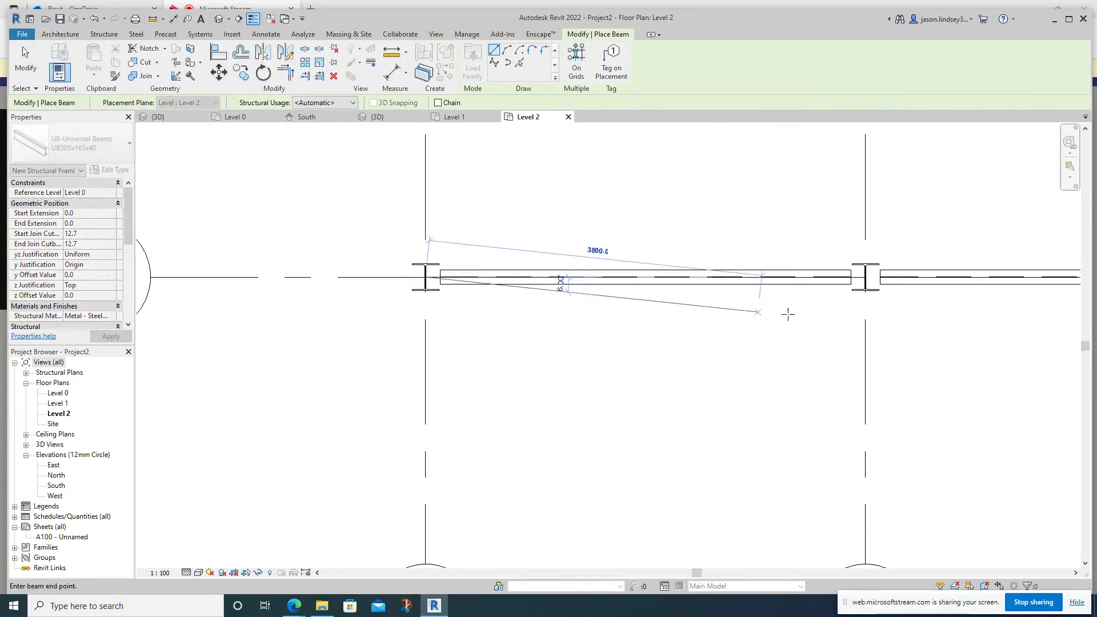
{"action": "left_click", "coordinate": [865, 277]}
{"action": "scroll", "coordinate": [874, 235], "scroll_direction": "down", "scroll_amount": 2}
{"action": "middle_click_drag", "start_coordinate": [874, 235], "coordinate": [477, 235]}
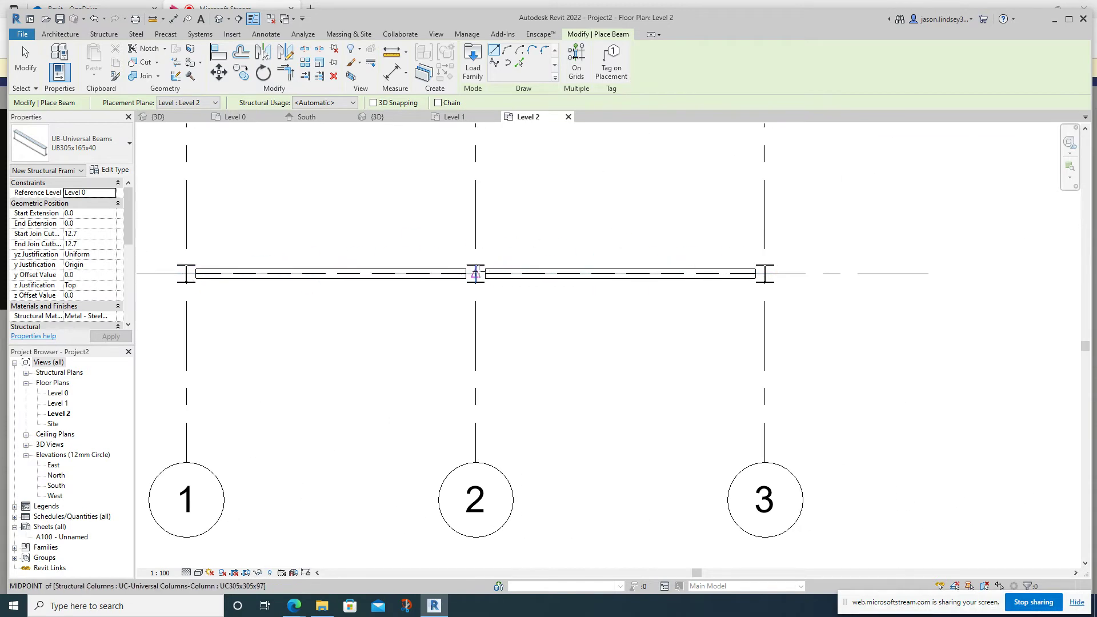
{"action": "left_click", "coordinate": [475, 273]}
{"action": "left_click", "coordinate": [764, 274]}
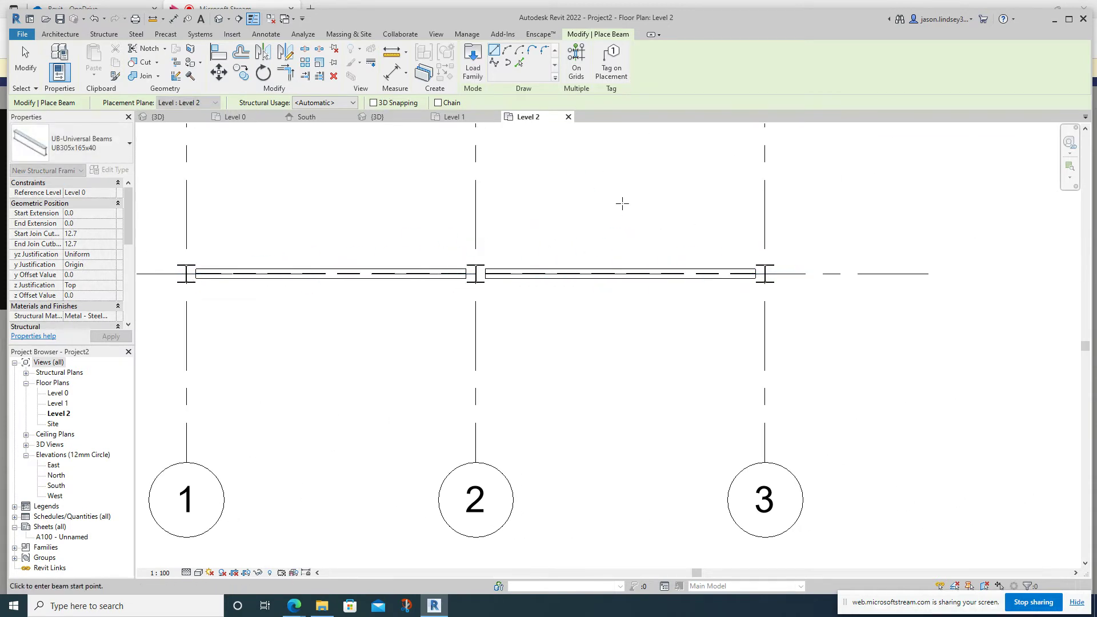
{"action": "left_click", "coordinate": [380, 118]}
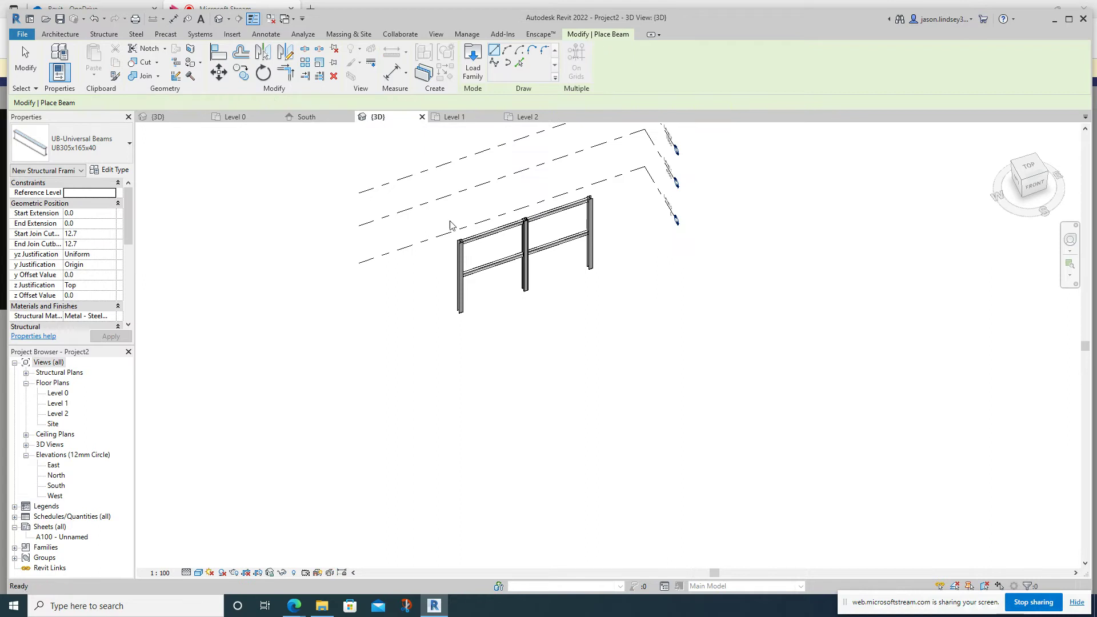
{"action": "key", "text": "Escape"}
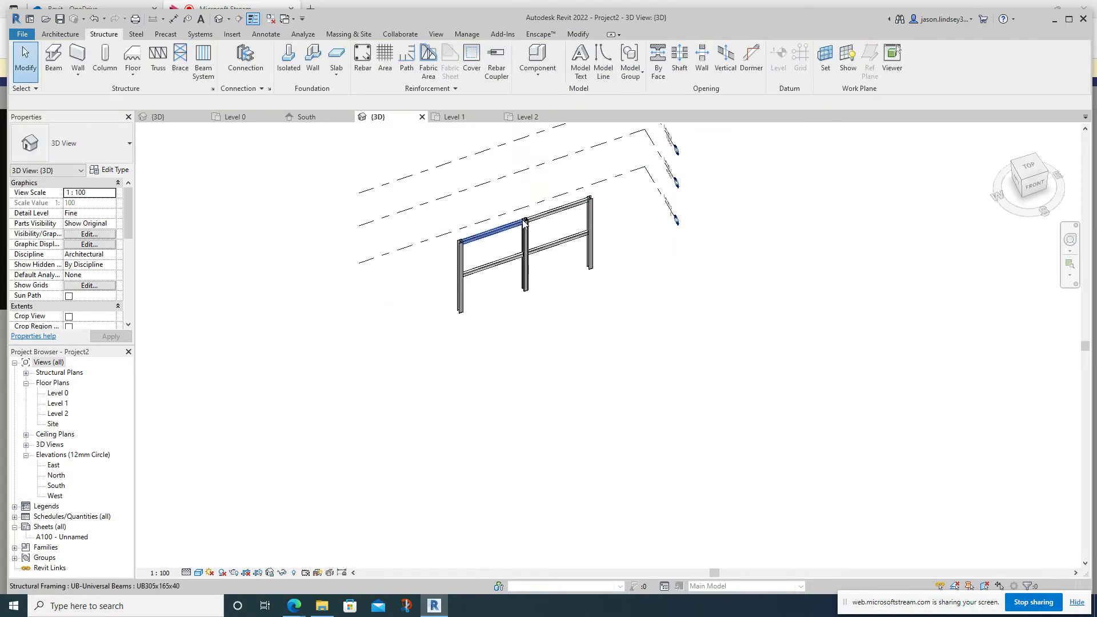
Set the middle grid A/2 column's Top Level to Level 1, unjoining it from the beams
{"action": "left_click", "coordinate": [526, 238]}
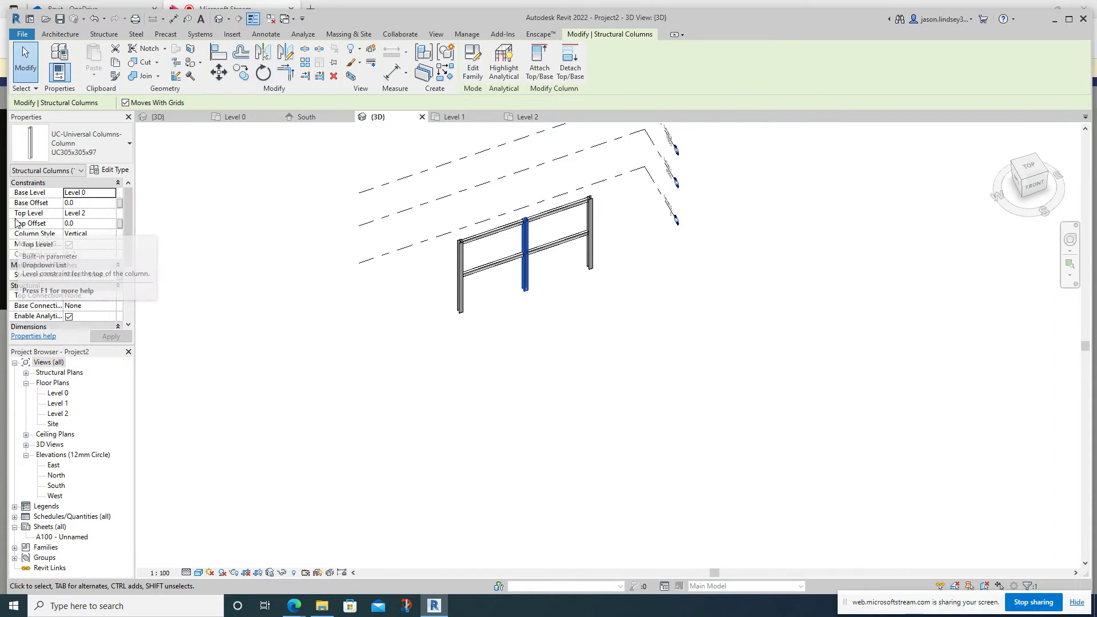
{"action": "left_click", "coordinate": [114, 215]}
{"action": "left_click", "coordinate": [93, 232]}
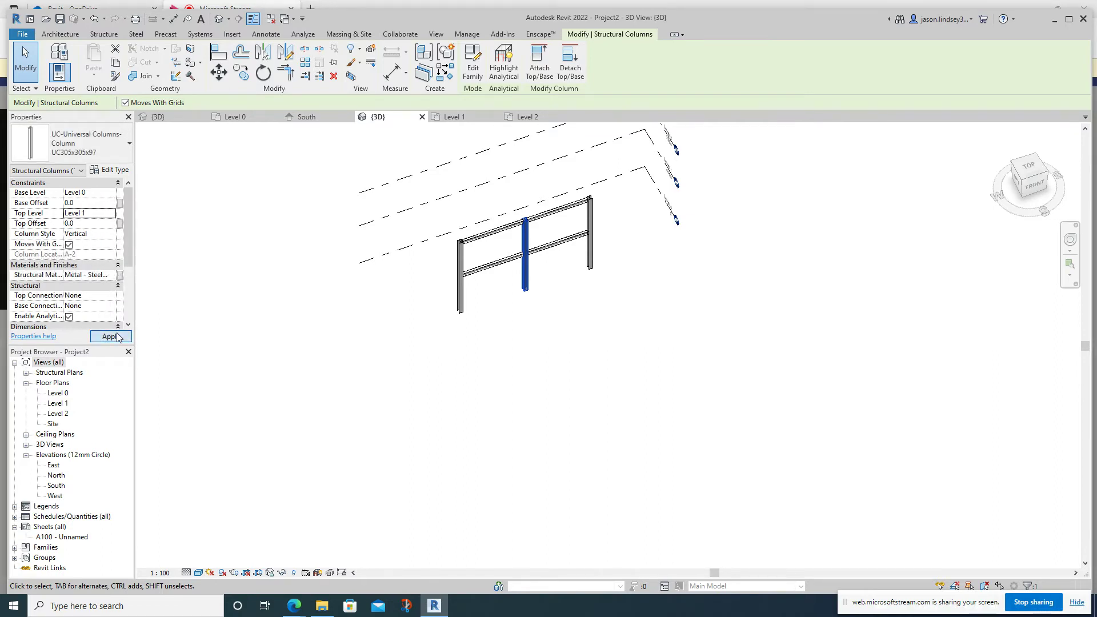
{"action": "left_click", "coordinate": [117, 337]}
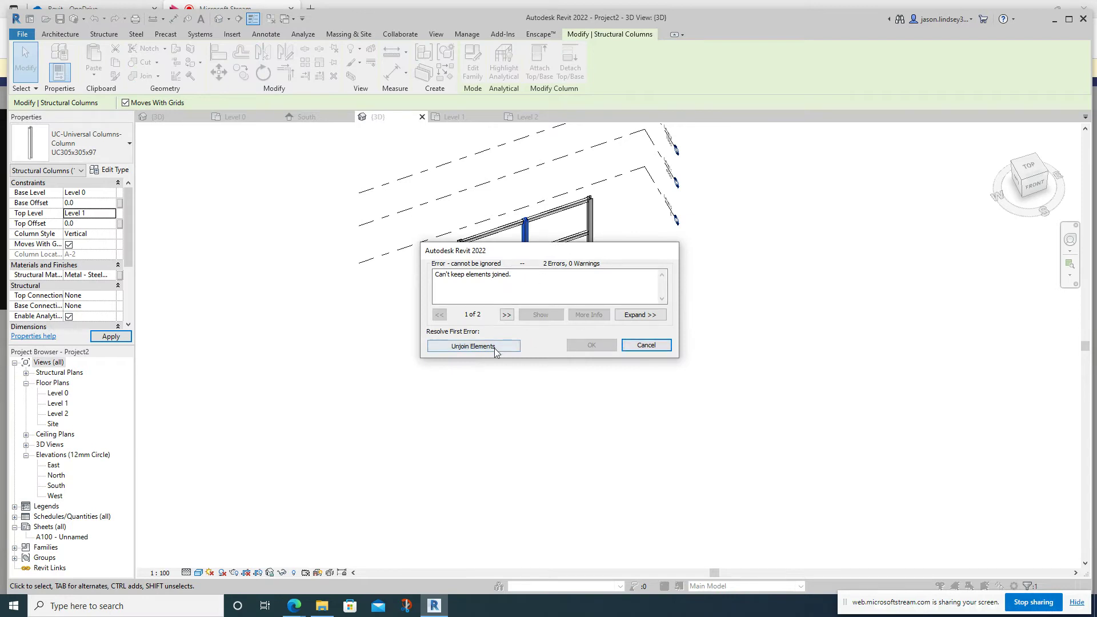
{"action": "left_click", "coordinate": [494, 349]}
{"action": "scroll", "coordinate": [510, 234], "scroll_direction": "up", "scroll_amount": 2}
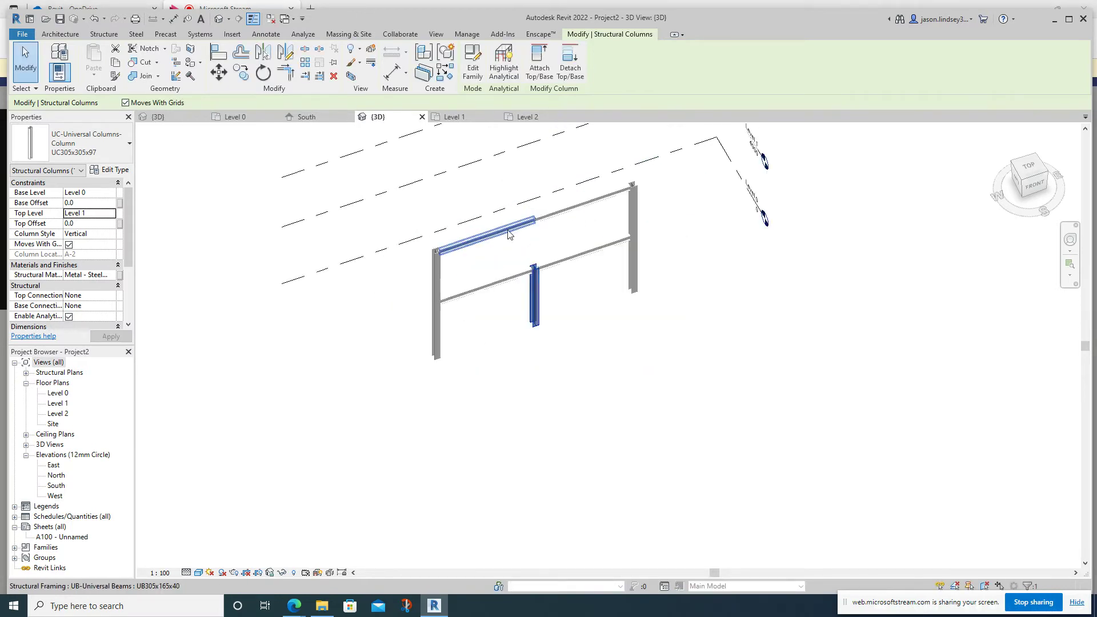
{"action": "scroll", "coordinate": [509, 234], "scroll_direction": "up", "scroll_amount": 3}
Give the left upper beam an End Level Offset of 1500
{"action": "left_click", "coordinate": [539, 216]}
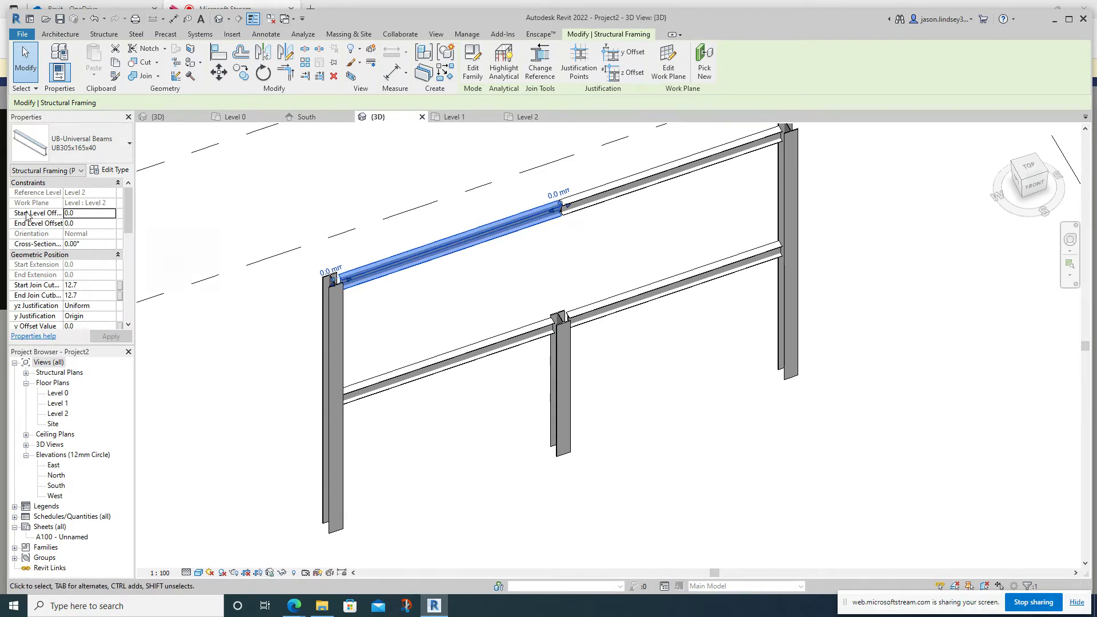
{"action": "left_click", "coordinate": [82, 223]}
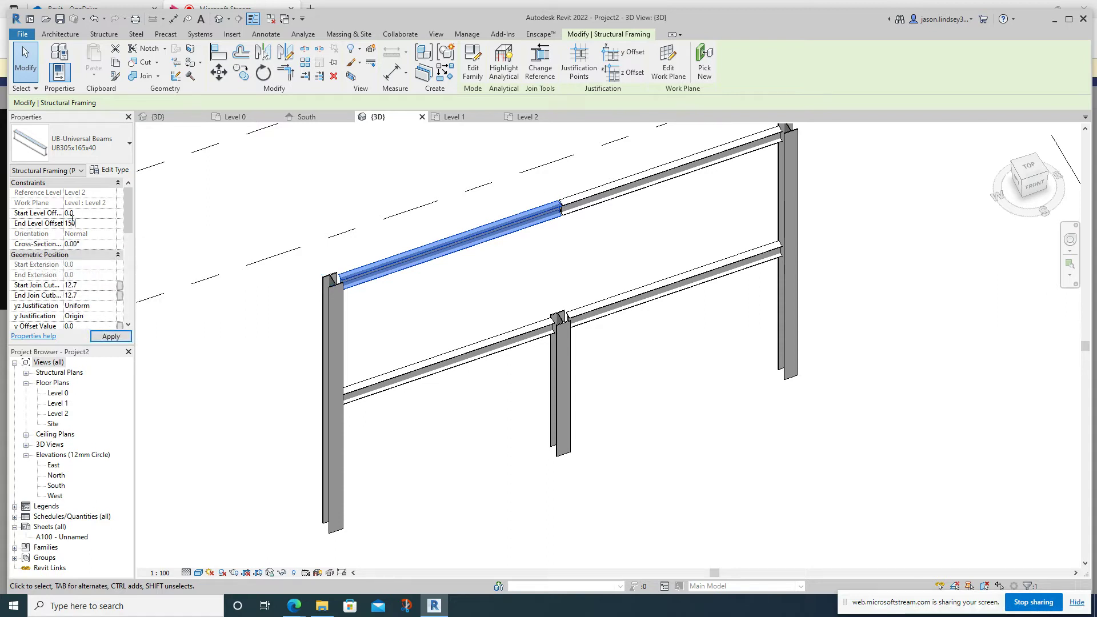
{"action": "type", "text": "1500"}
{"action": "key", "text": "Tab"}
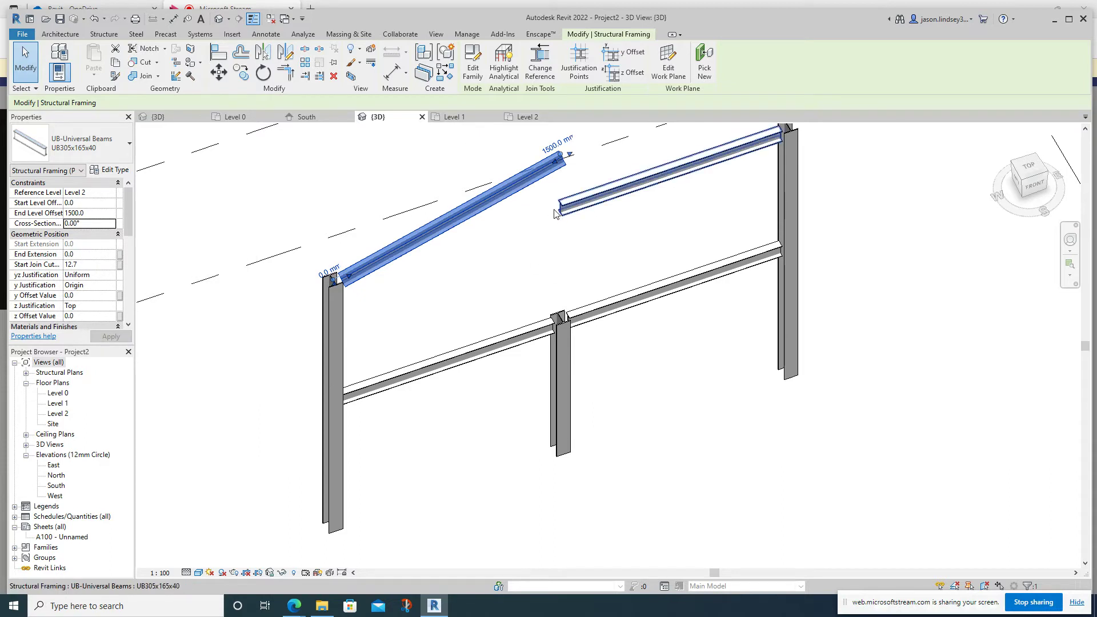
Give the right upper beam a 1500 Start Level Offset and orbit to check the ridge
{"action": "left_click", "coordinate": [614, 195]}
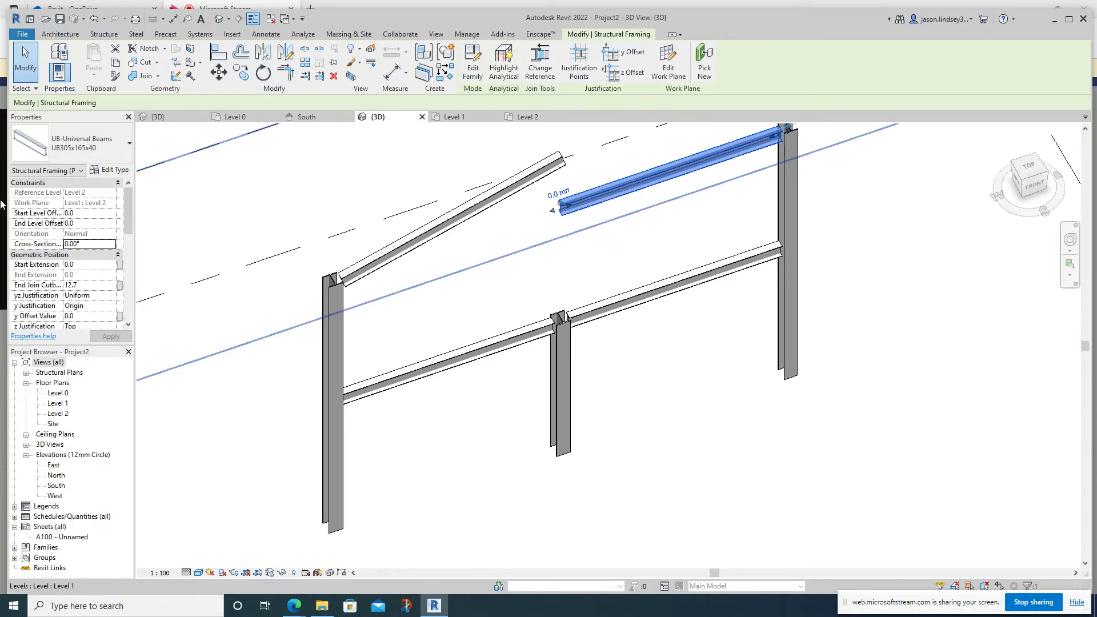
{"action": "left_click", "coordinate": [71, 213]}
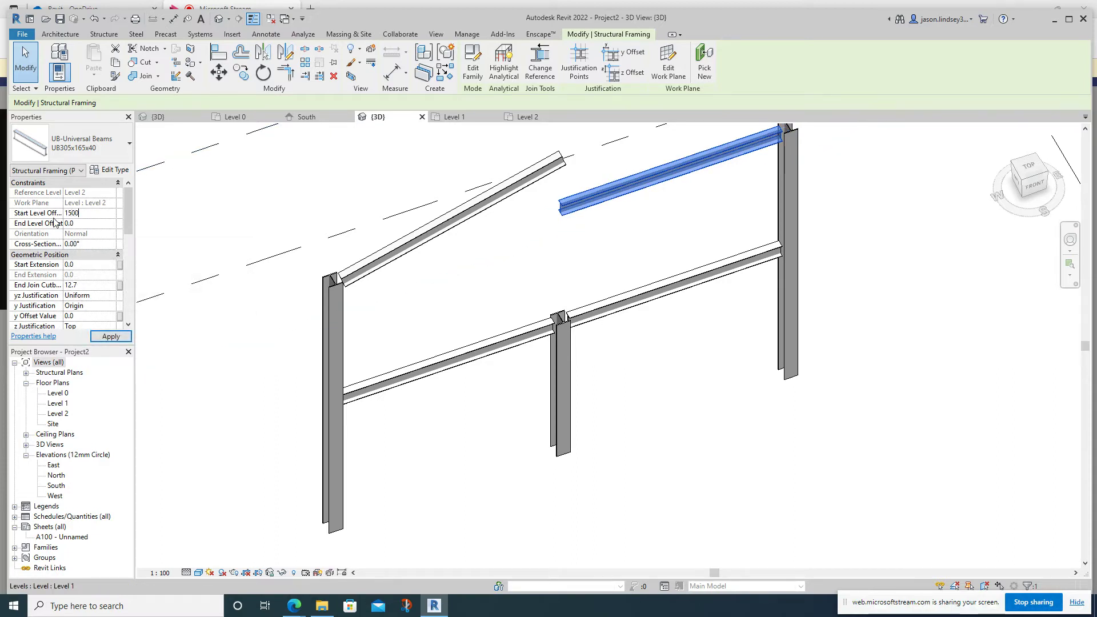
{"action": "left_click", "coordinate": [55, 223]}
{"action": "scroll", "coordinate": [482, 259], "scroll_direction": "down", "scroll_amount": 1}
{"action": "middle_click_drag", "start_coordinate": [481, 258], "coordinate": [485, 226], "text": "shift"}
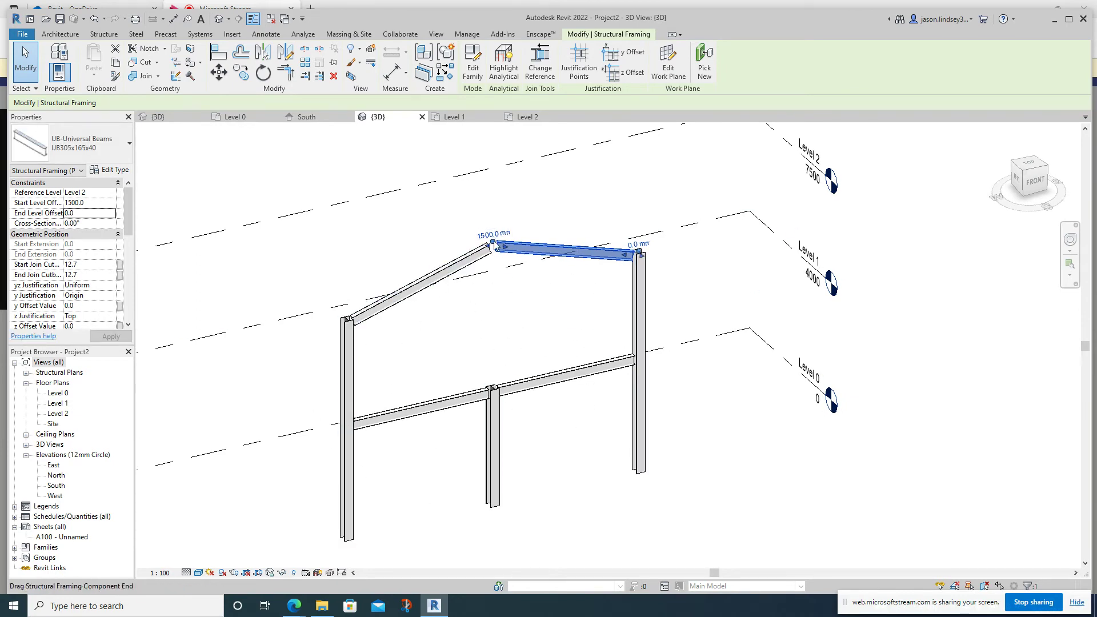
{"action": "middle_click_drag", "start_coordinate": [490, 302], "coordinate": [592, 434], "text": "shift"}
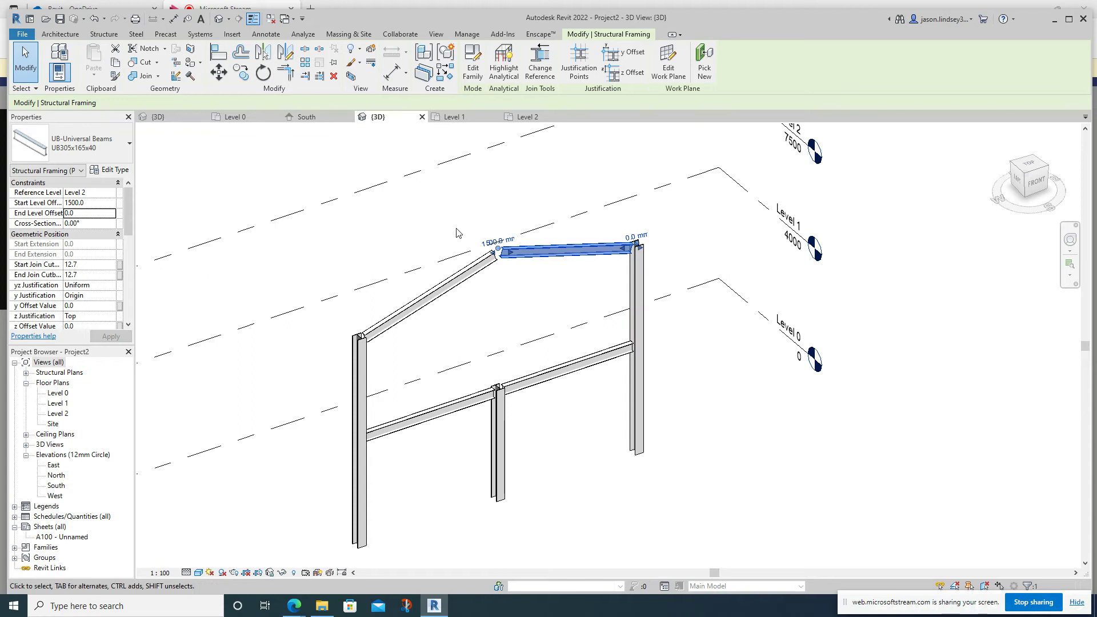
{"action": "middle_click_drag", "start_coordinate": [336, 241], "coordinate": [424, 238], "text": "shift"}
{"action": "left_click", "coordinate": [434, 208]}
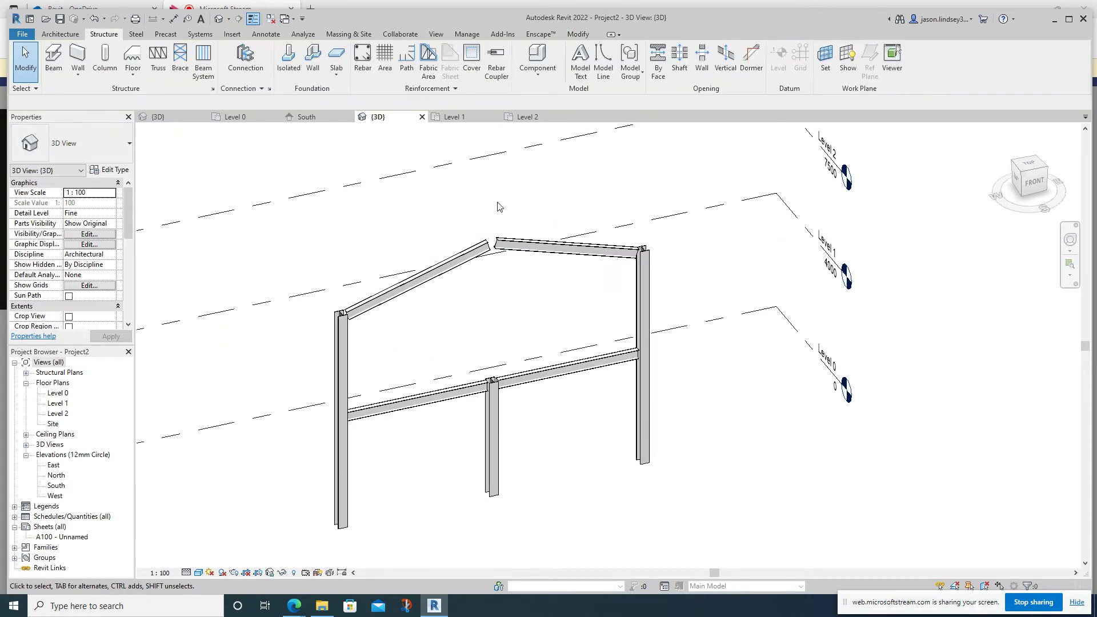
Check the left rafter's offsets, then start the structural Connection tool
{"action": "scroll", "coordinate": [514, 240], "scroll_direction": "up", "scroll_amount": 5}
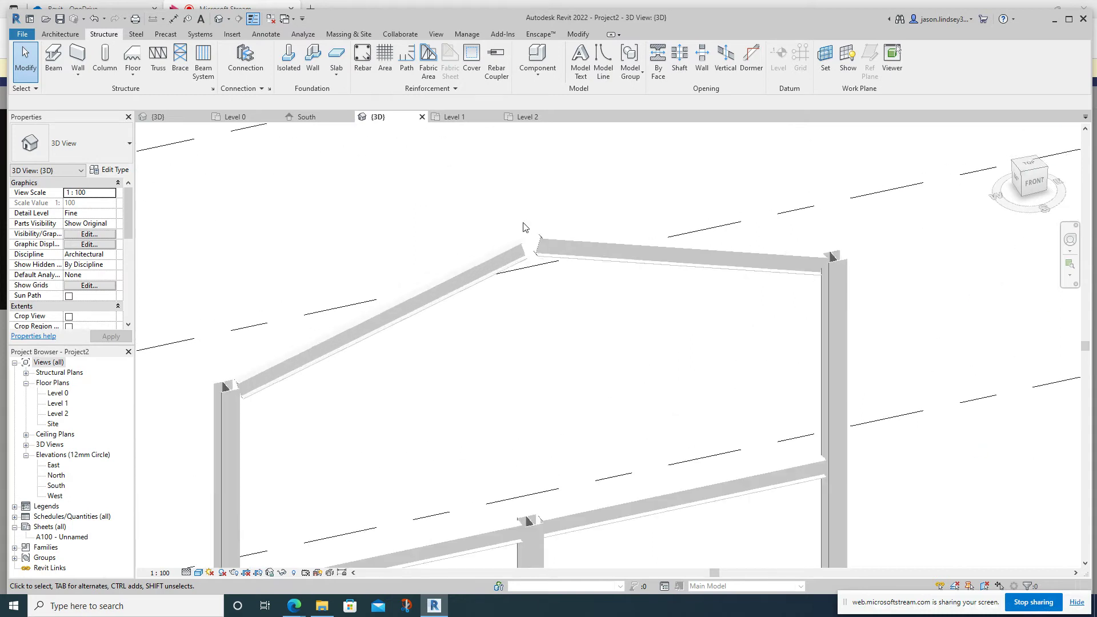
{"action": "scroll", "coordinate": [446, 177], "scroll_direction": "down", "scroll_amount": 1}
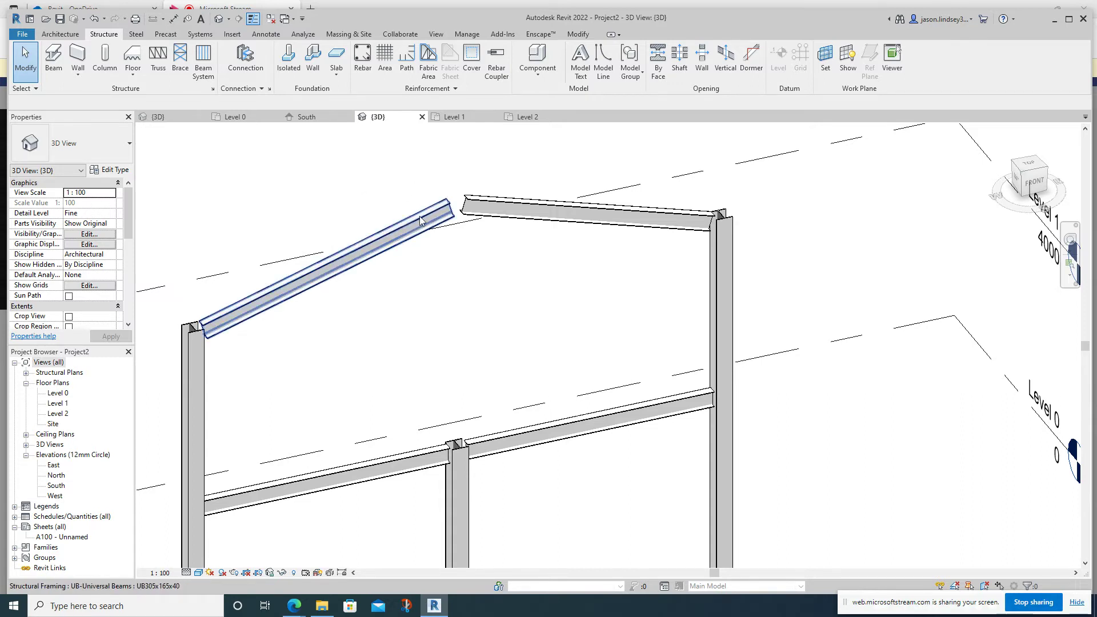
{"action": "left_click", "coordinate": [441, 210]}
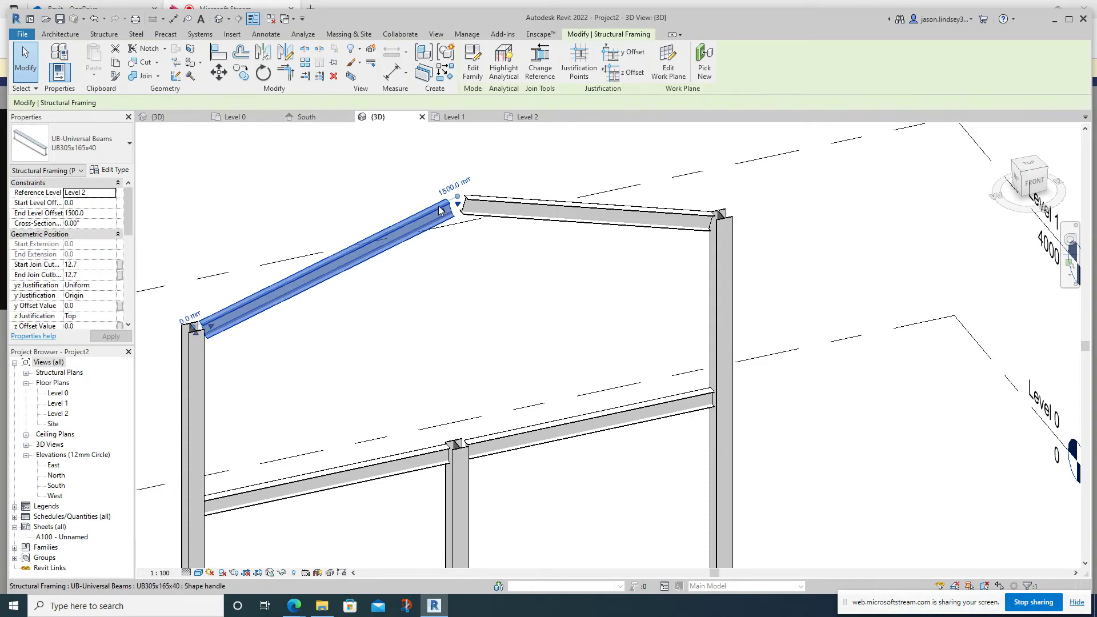
{"action": "left_click", "coordinate": [412, 170]}
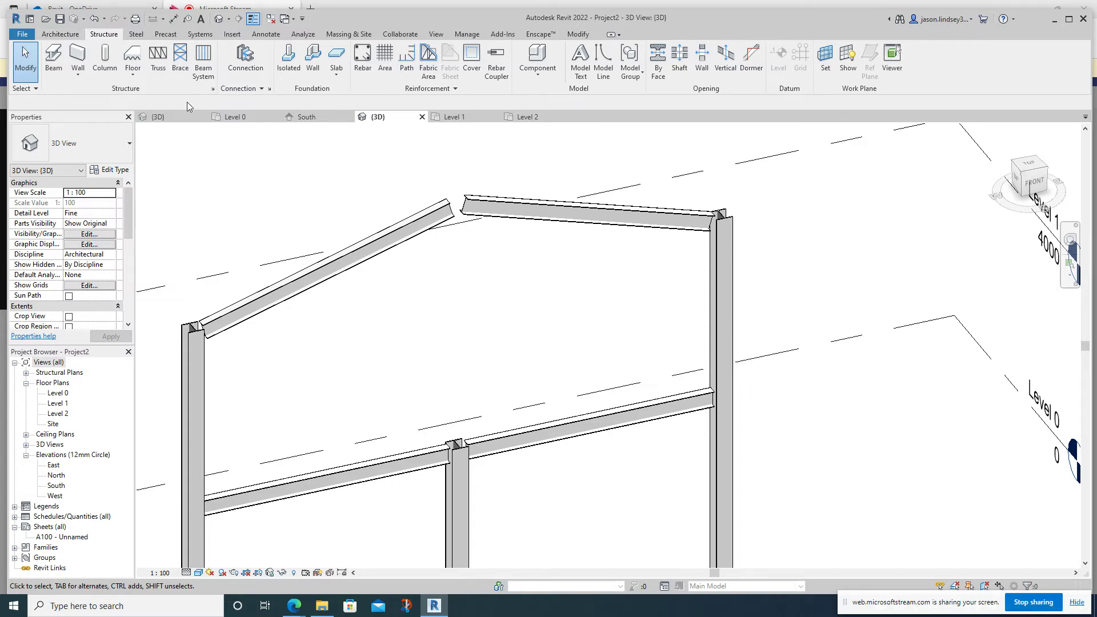
{"action": "left_click", "coordinate": [234, 73]}
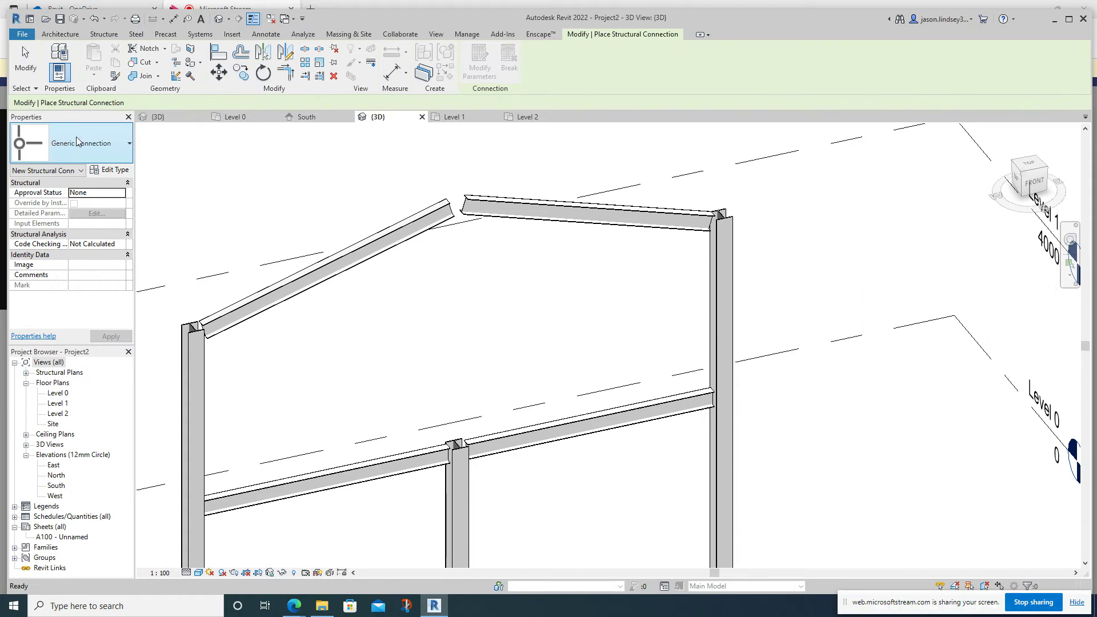
Keep Generic Connection and load every available connection type, Apex haunch to Vertical purlin plate
{"action": "left_click", "coordinate": [77, 160]}
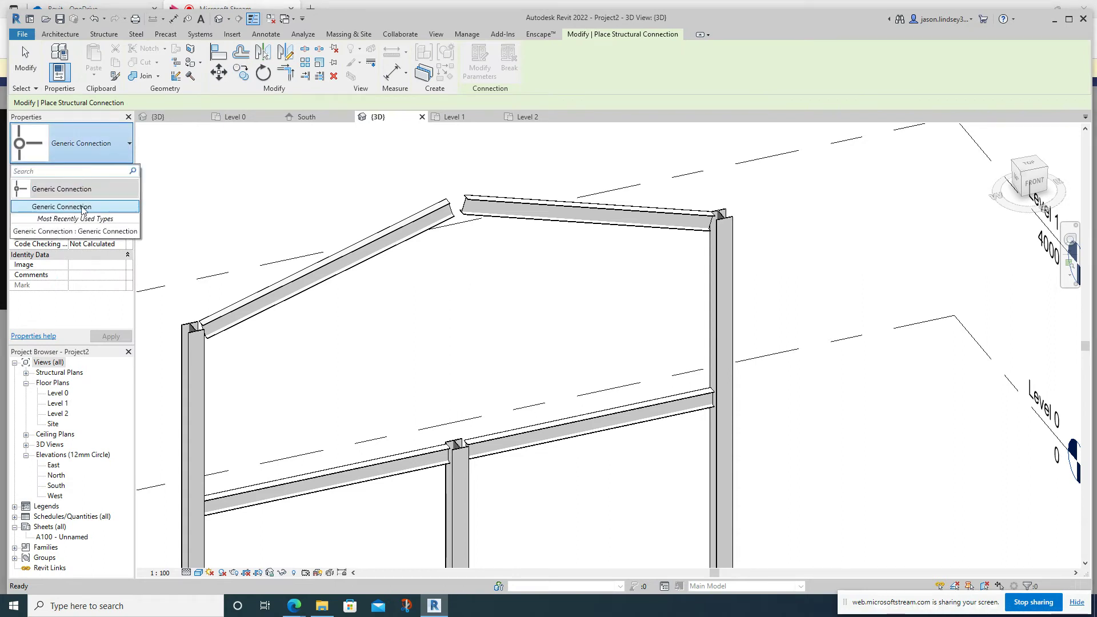
{"action": "left_click", "coordinate": [62, 206]}
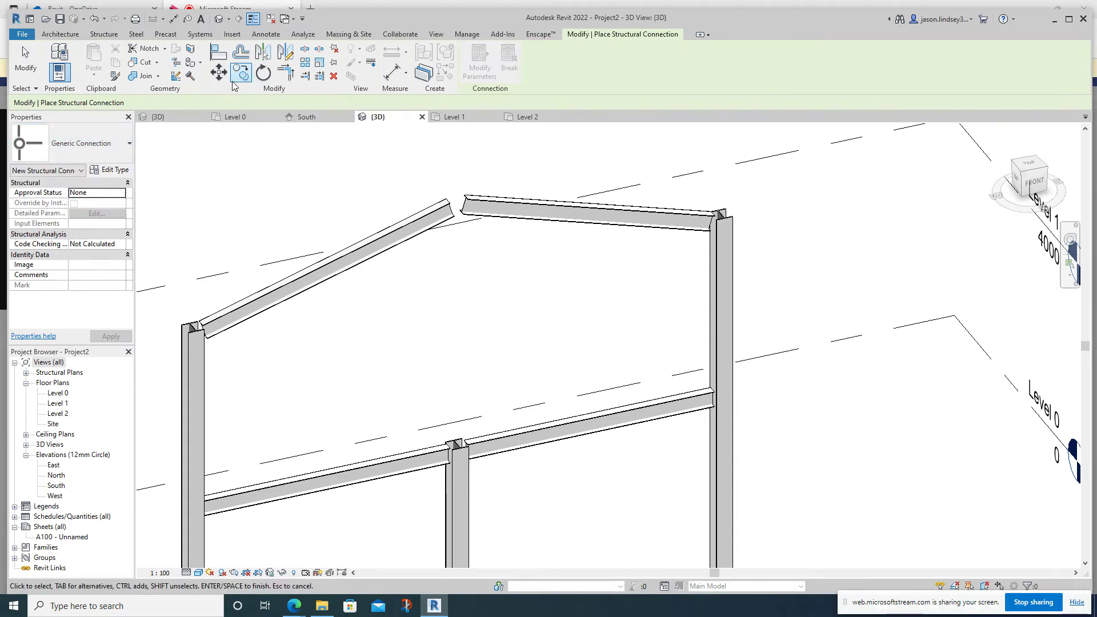
{"action": "left_click", "coordinate": [103, 34]}
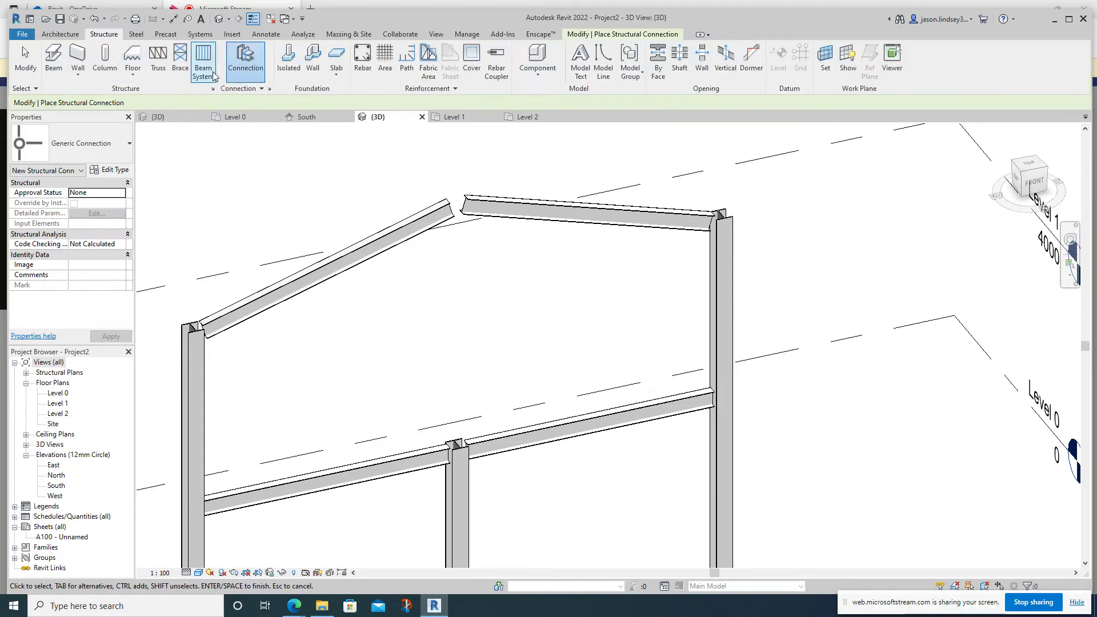
{"action": "left_click", "coordinate": [269, 88]}
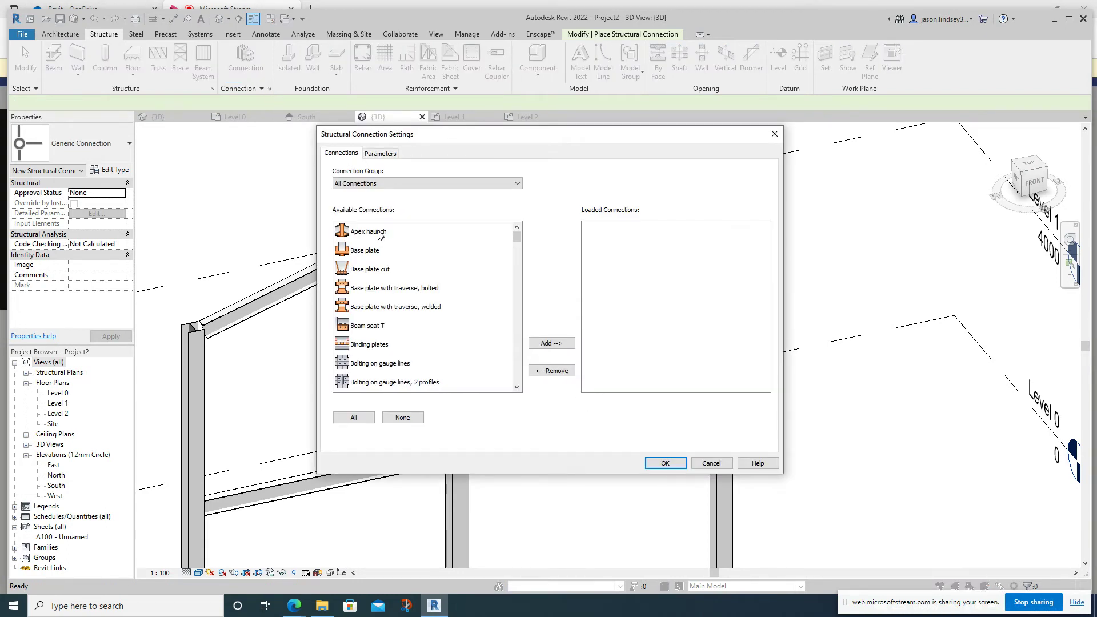
{"action": "left_click_drag", "start_coordinate": [379, 234], "coordinate": [432, 400]}
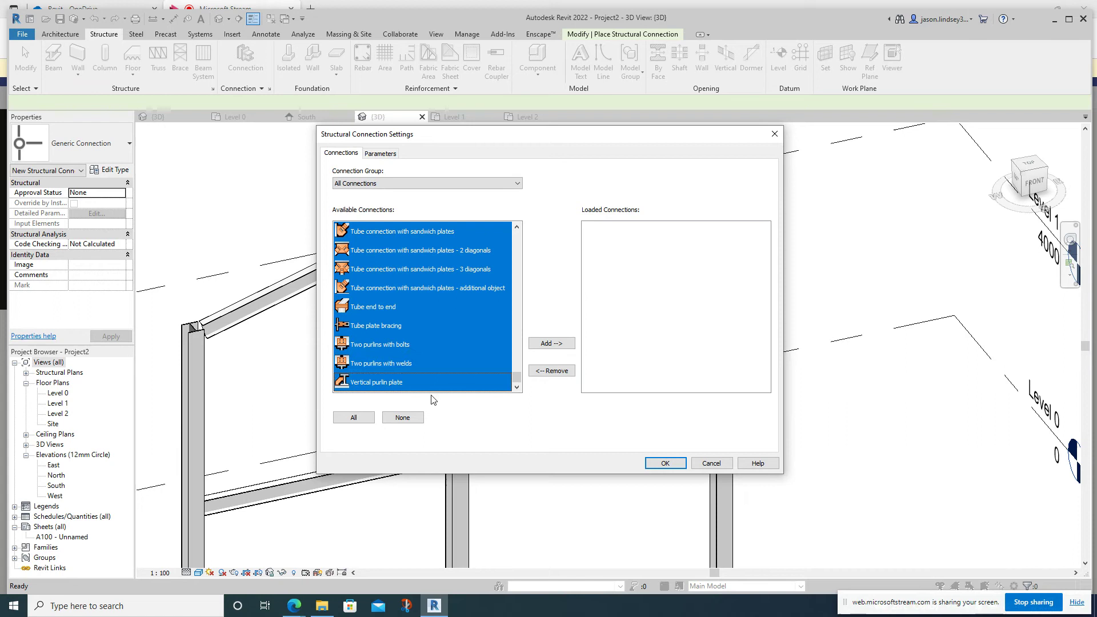
{"action": "left_click", "coordinate": [552, 347]}
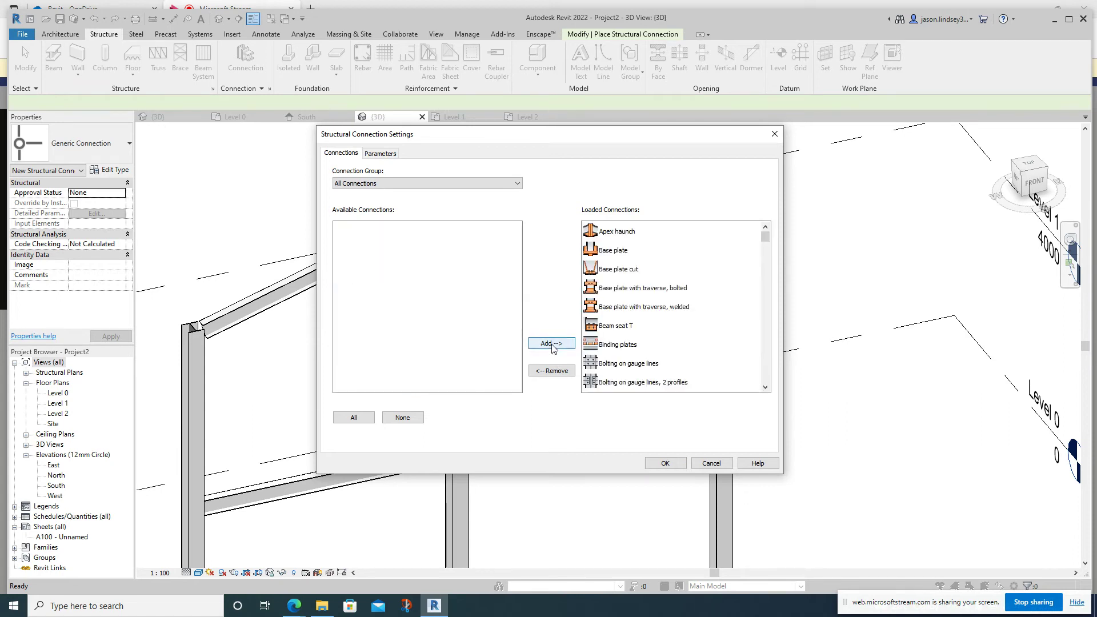
{"action": "left_click", "coordinate": [666, 463]}
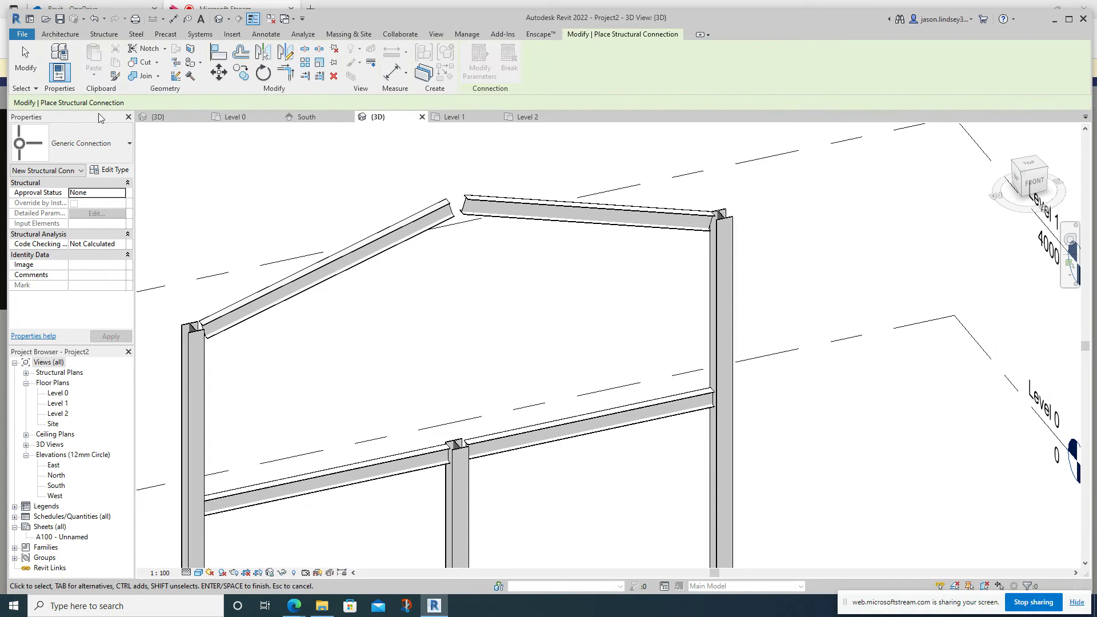
Browse the loaded connection types, exit connection placement, and select the left rafter
{"action": "left_click", "coordinate": [97, 144]}
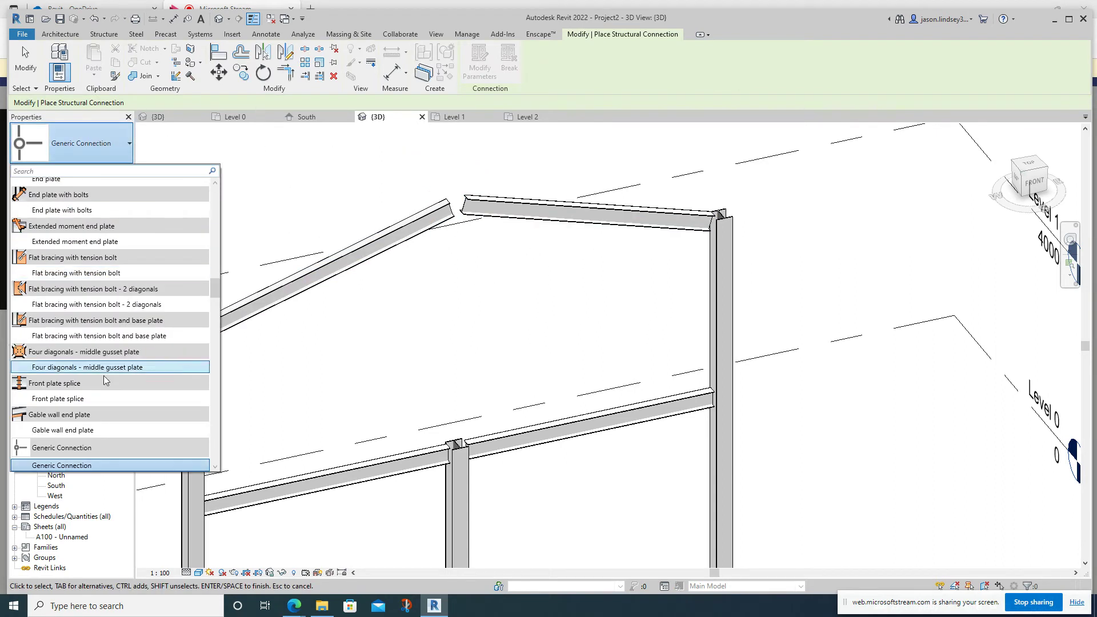
{"action": "scroll", "coordinate": [101, 286], "scroll_direction": "up", "scroll_amount": 15}
{"action": "scroll", "coordinate": [100, 242], "scroll_direction": "up", "scroll_amount": 12}
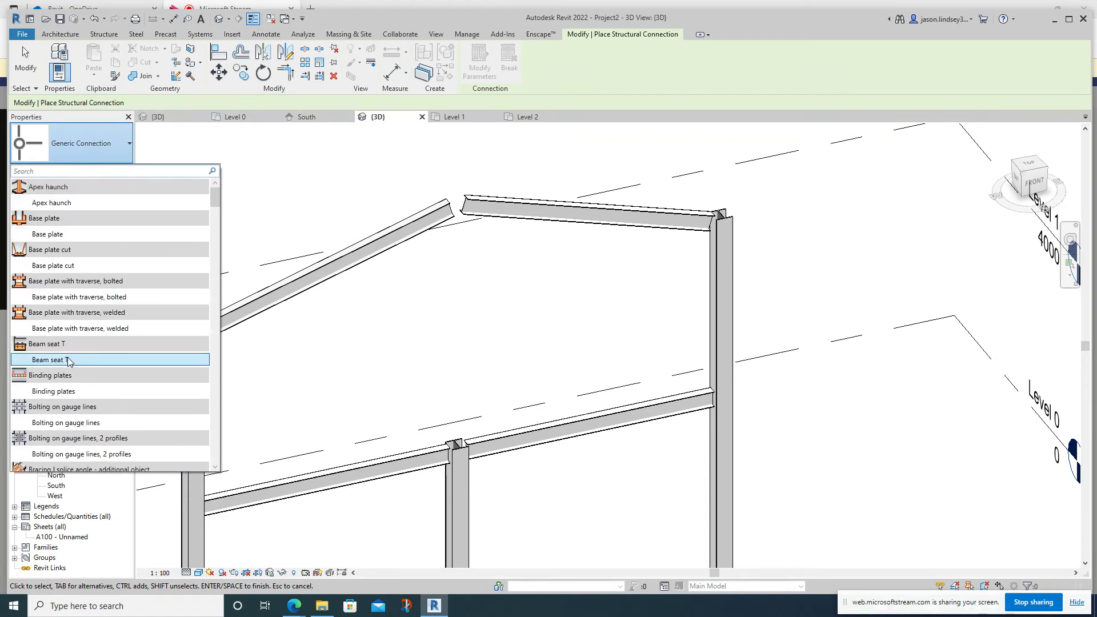
{"action": "mouse_move", "coordinate": [67, 331]}
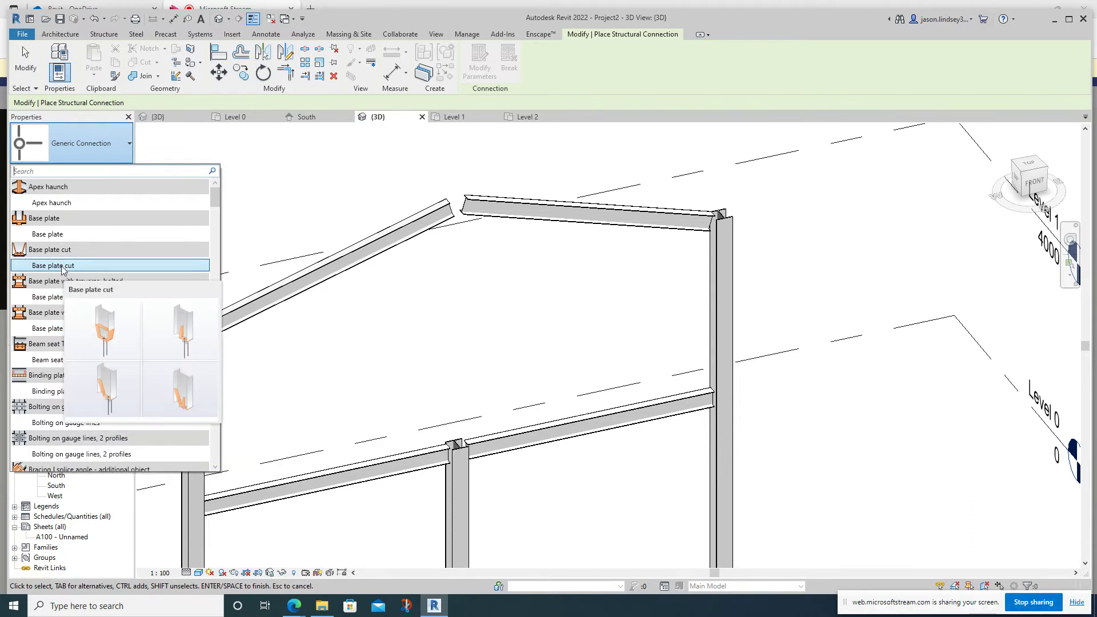
{"action": "key", "text": "Escape"}
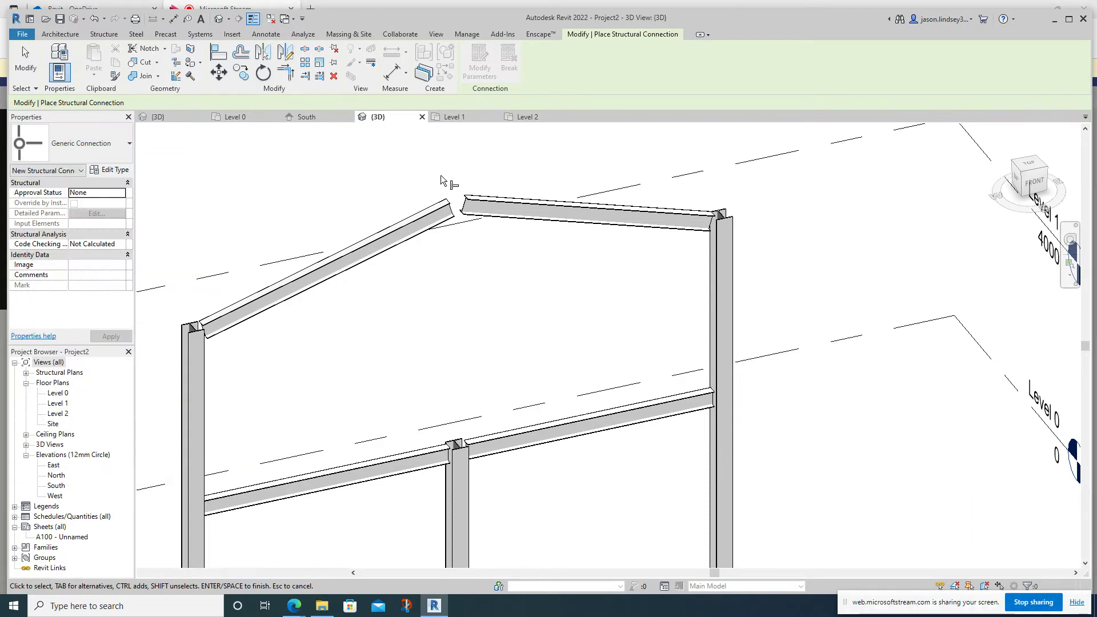
{"action": "key", "text": "Escape"}
{"action": "left_click", "coordinate": [437, 214]}
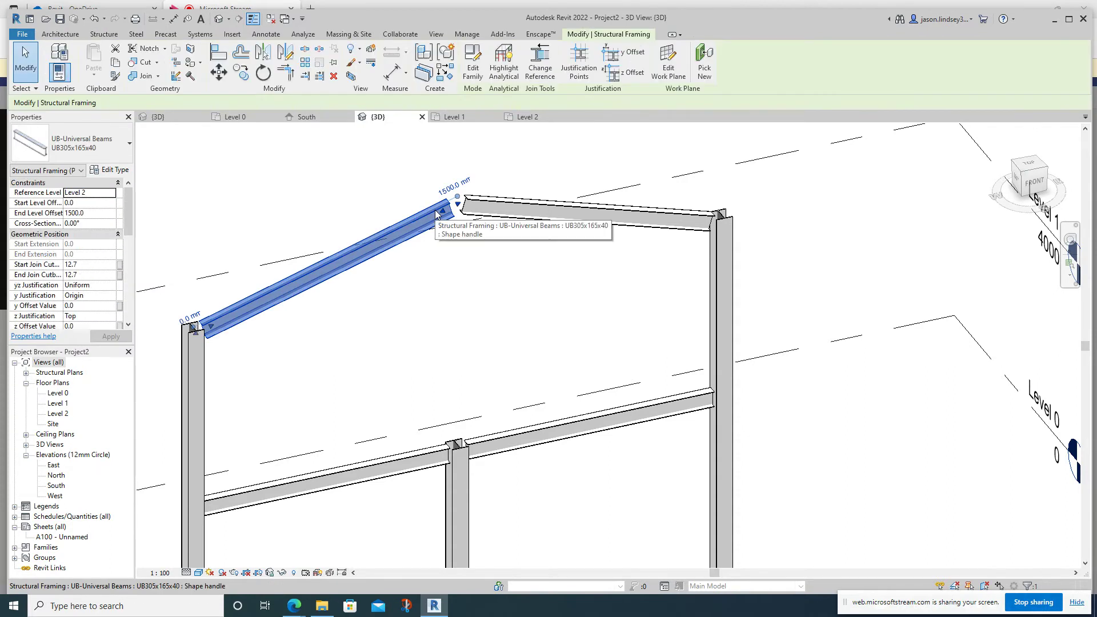
Join the two rafters at the ridge with an Apex haunch connection and inspect it
{"action": "left_click", "coordinate": [496, 209], "text": "ctrl"}
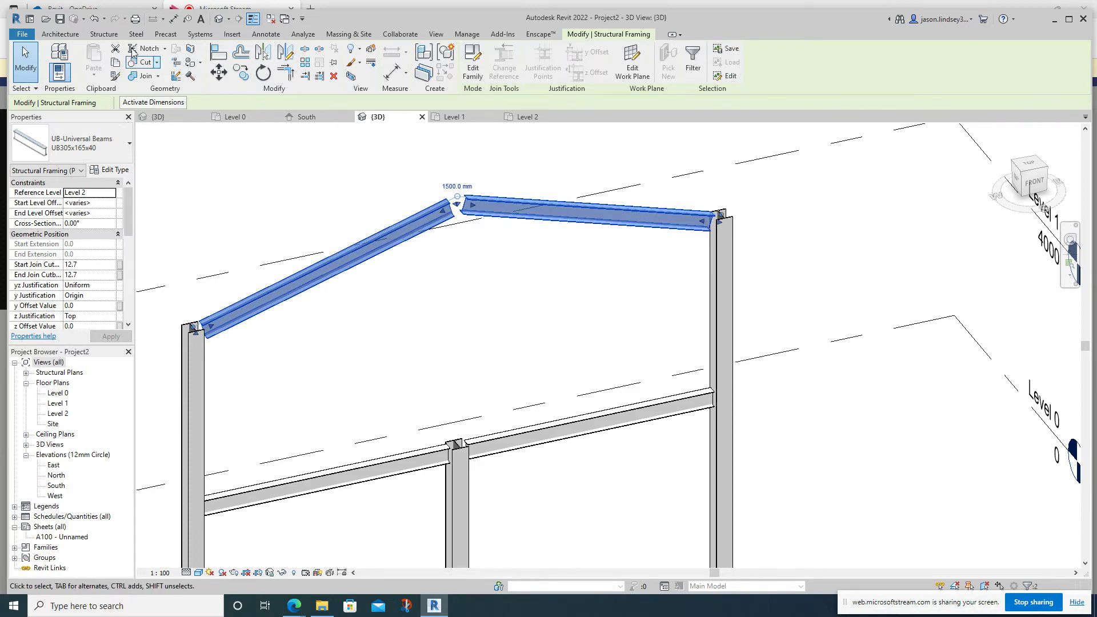
{"action": "left_click", "coordinate": [241, 53]}
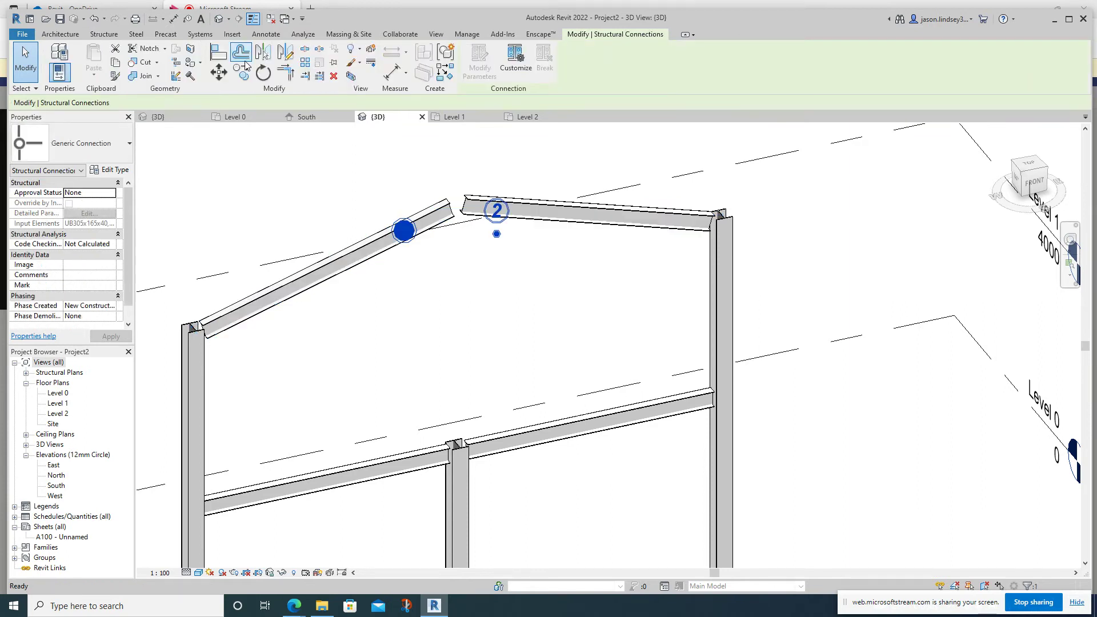
{"action": "left_click", "coordinate": [94, 142]}
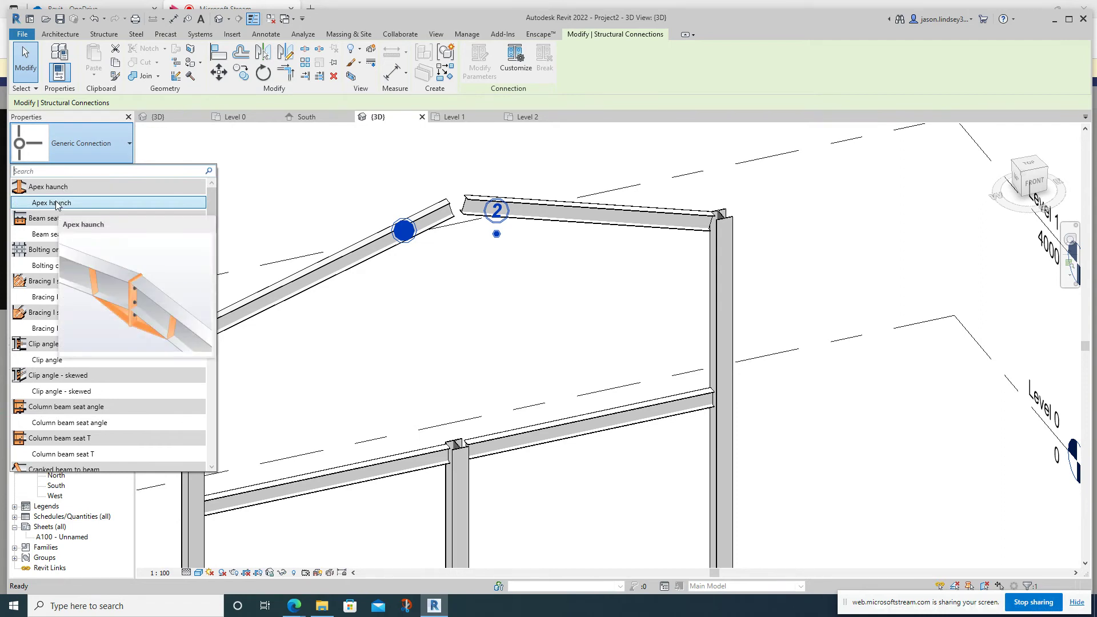
{"action": "left_click", "coordinate": [56, 203]}
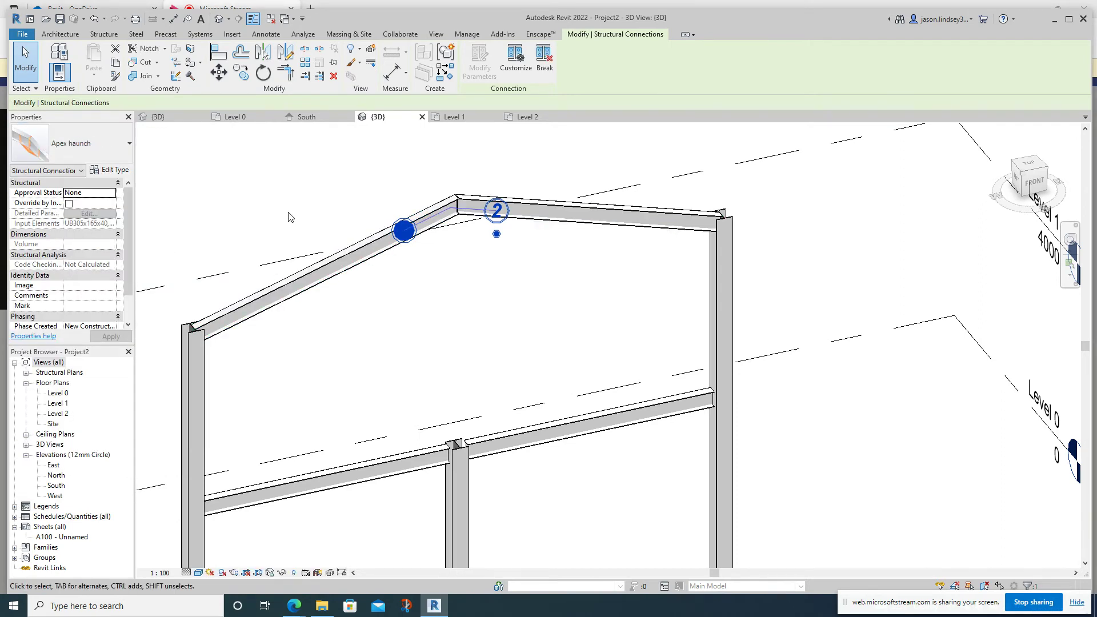
{"action": "scroll", "coordinate": [469, 200], "scroll_direction": "up", "scroll_amount": 5}
{"action": "scroll", "coordinate": [479, 168], "scroll_direction": "down", "scroll_amount": 2}
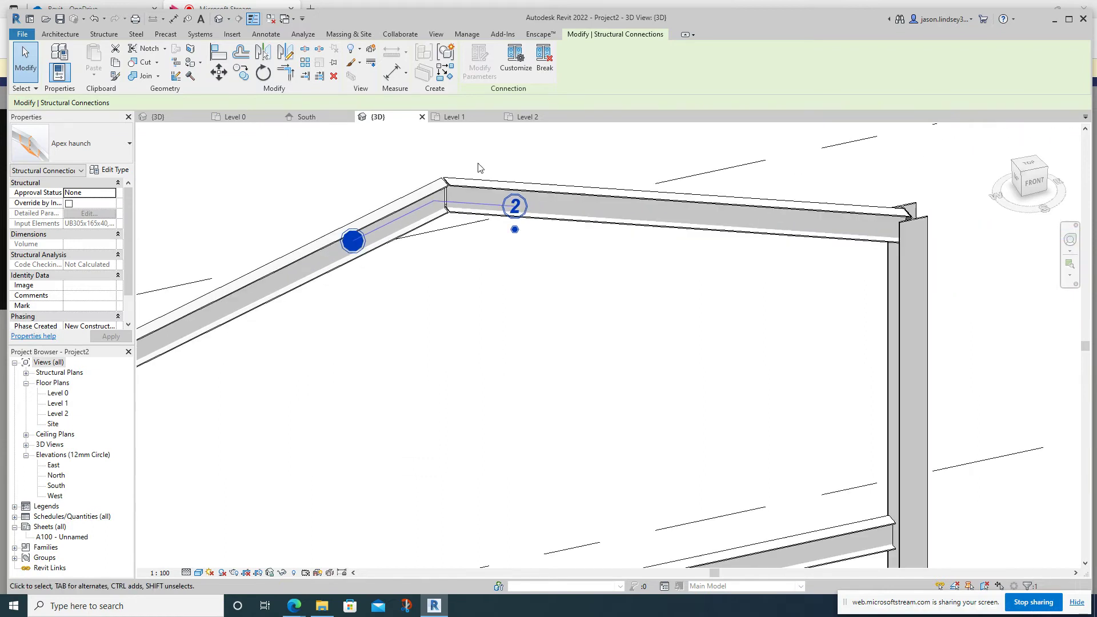
{"action": "middle_click_drag", "start_coordinate": [521, 152], "coordinate": [530, 186]}
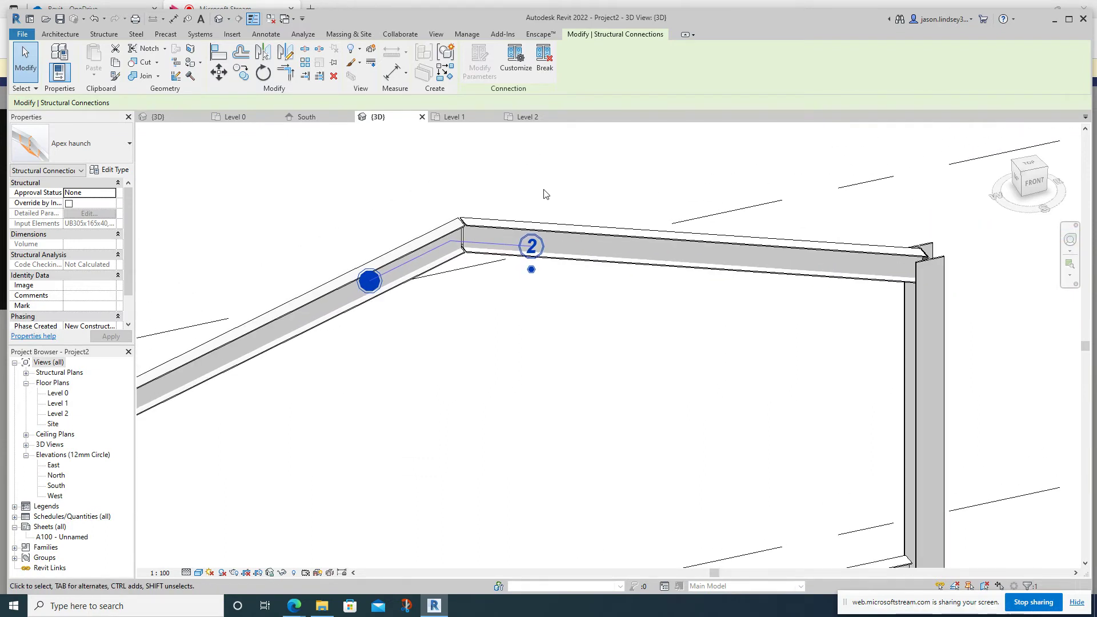
{"action": "mouse_move", "coordinate": [551, 199]}
{"action": "middle_mouse_down", "text": "shift"}
{"action": "mouse_move", "coordinate": [495, 211]}
{"action": "mouse_move", "coordinate": [448, 193]}
{"action": "mouse_move", "coordinate": [563, 179]}
{"action": "mouse_move", "coordinate": [531, 206]}
{"action": "middle_mouse_up", "text": "shift"}
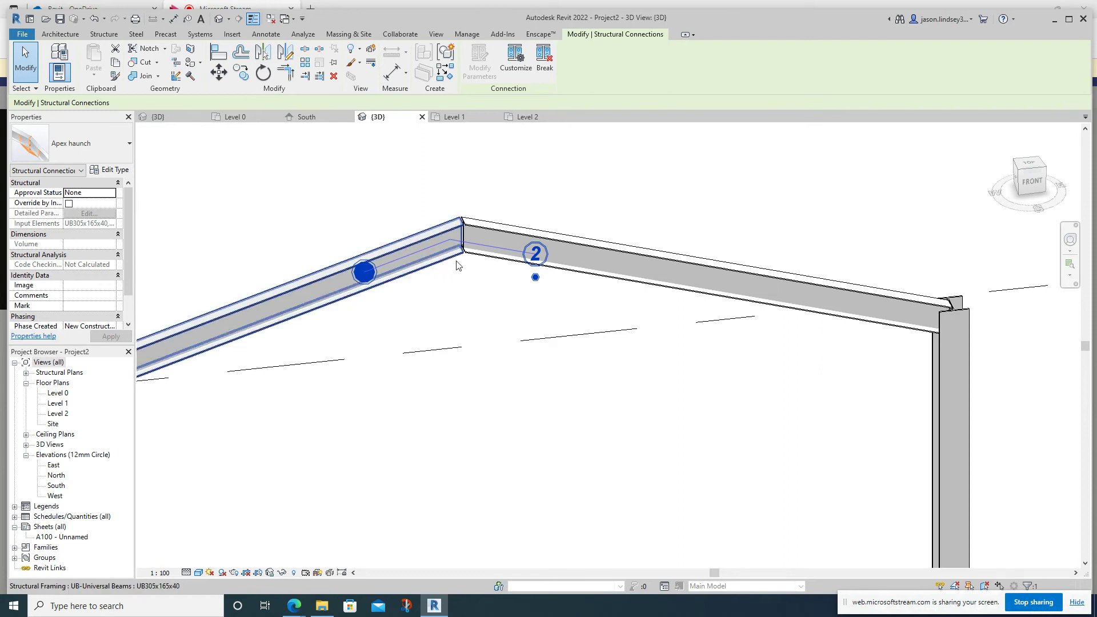
{"action": "left_click", "coordinate": [561, 198]}
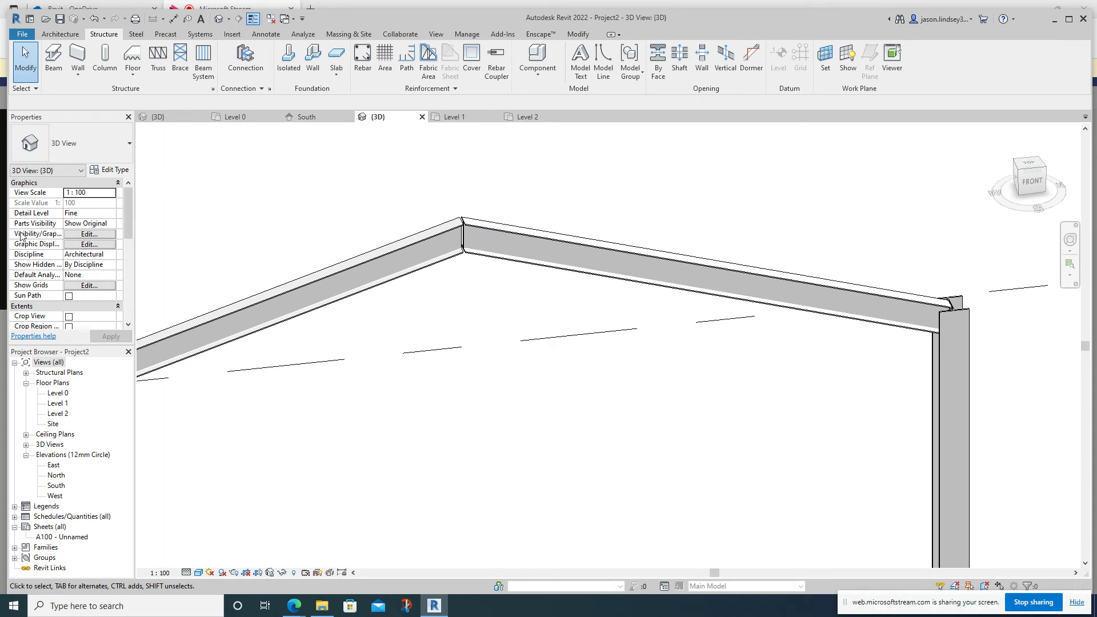
Open the 3D view's Visibility/Graphics and expand the Structural Connections category
{"action": "left_click", "coordinate": [89, 234]}
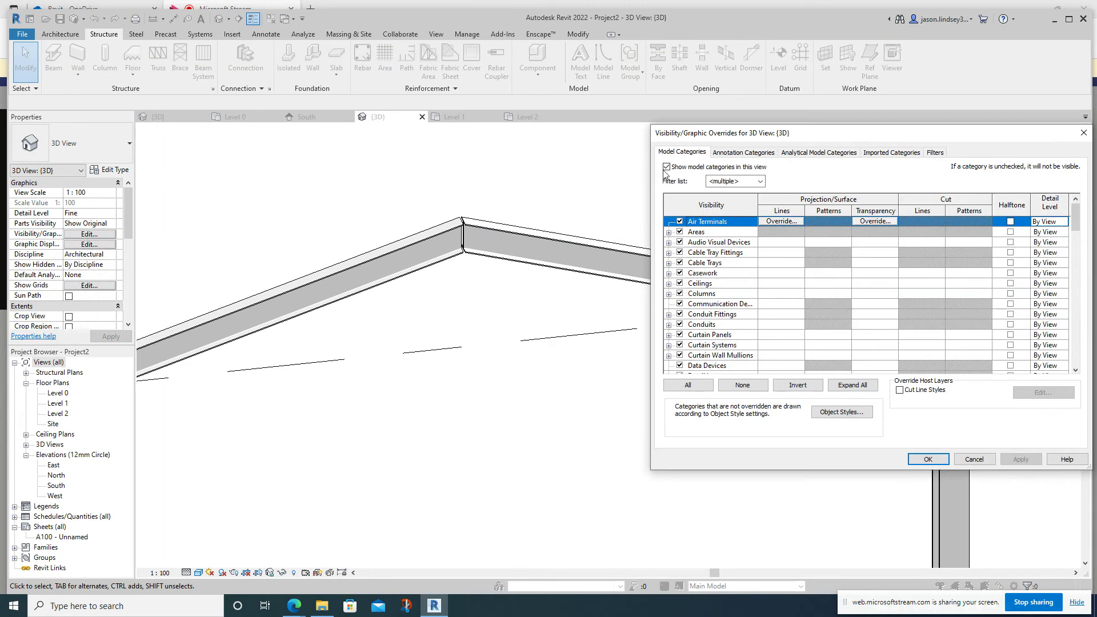
{"action": "key", "text": "Down"}
{"action": "key", "text": "Down"}
{"action": "key", "text": "Down"}
{"action": "key", "text": "Down"}
{"action": "key", "text": "Down"}
{"action": "key", "text": "Down"}
{"action": "key", "text": "Down"}
{"action": "key", "text": "Down"}
{"action": "key", "text": "Down"}
{"action": "key", "text": "Down"}
{"action": "key", "text": "Down"}
{"action": "key", "text": "Down"}
{"action": "key", "text": "Down"}
{"action": "key", "text": "Down"}
{"action": "key", "text": "Down"}
{"action": "key", "text": "Down"}
{"action": "key", "text": "Down"}
{"action": "key", "text": "Down"}
{"action": "key", "text": "Down"}
{"action": "key", "text": "Down"}
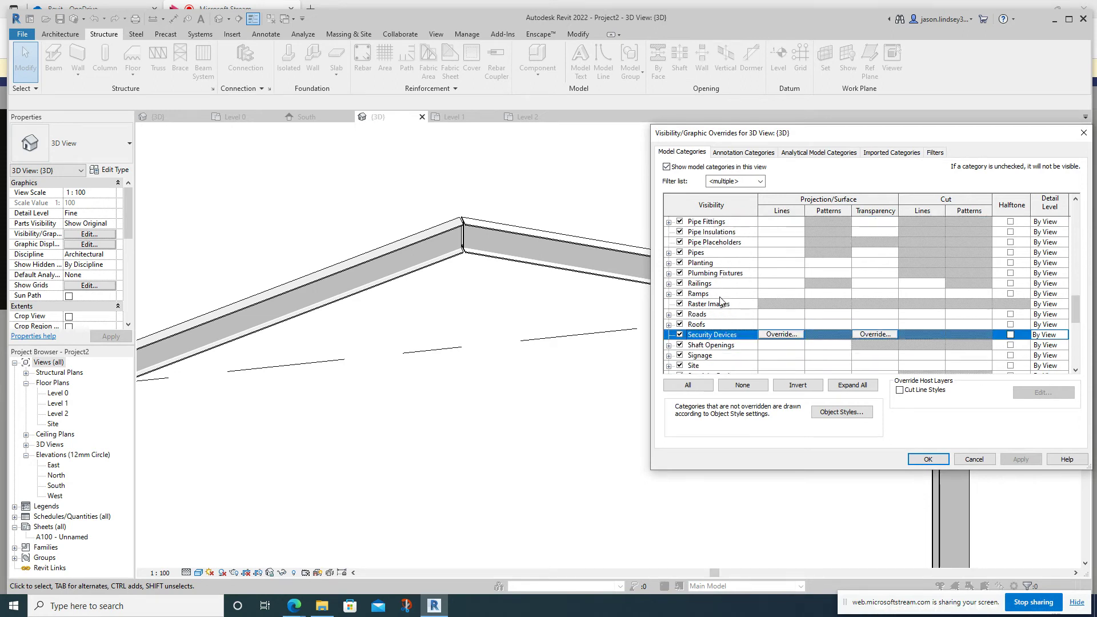
{"action": "scroll", "coordinate": [709, 278], "scroll_direction": "down", "scroll_amount": 3}
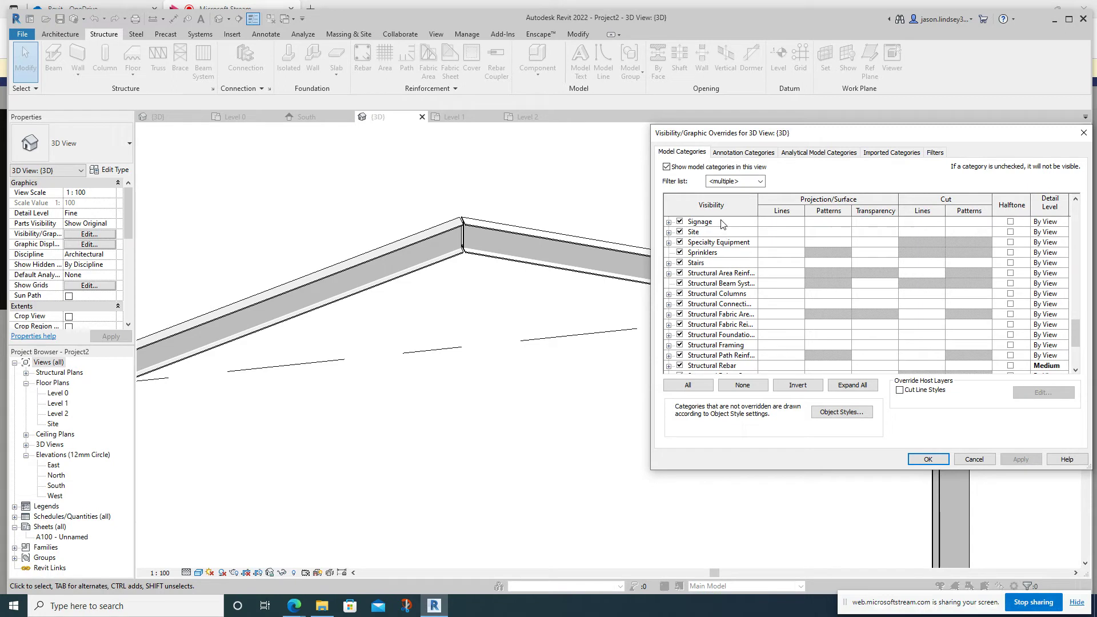
{"action": "left_click", "coordinate": [669, 304]}
{"action": "scroll", "coordinate": [692, 290], "scroll_direction": "down", "scroll_amount": 1}
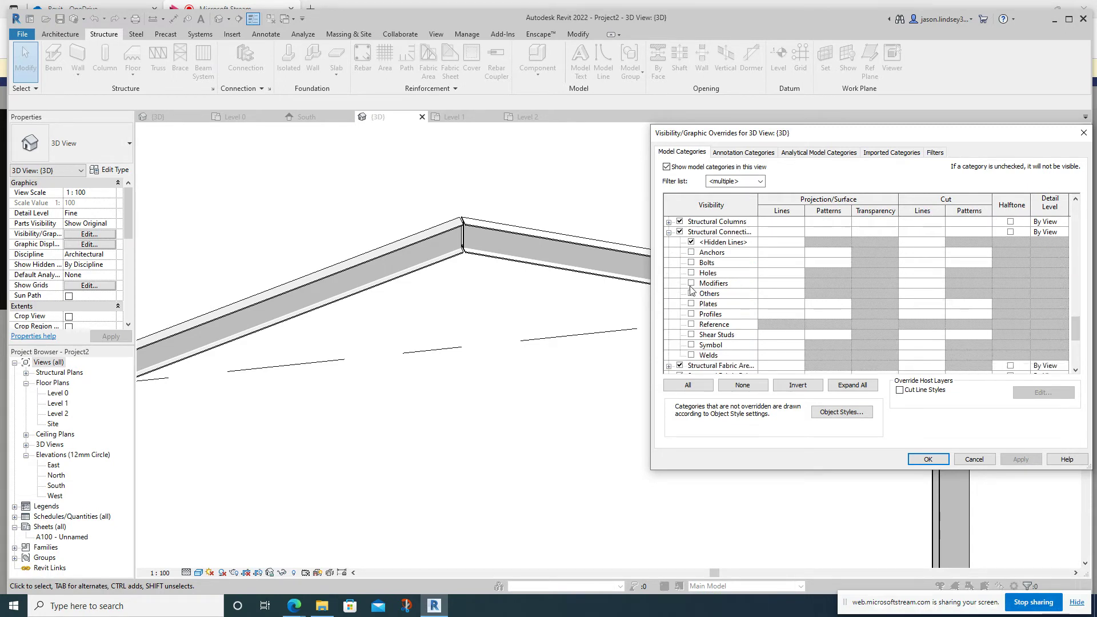
Turn on all connection subcategories, Anchors through Welds, and apply the changes
{"action": "left_click", "coordinate": [691, 253]}
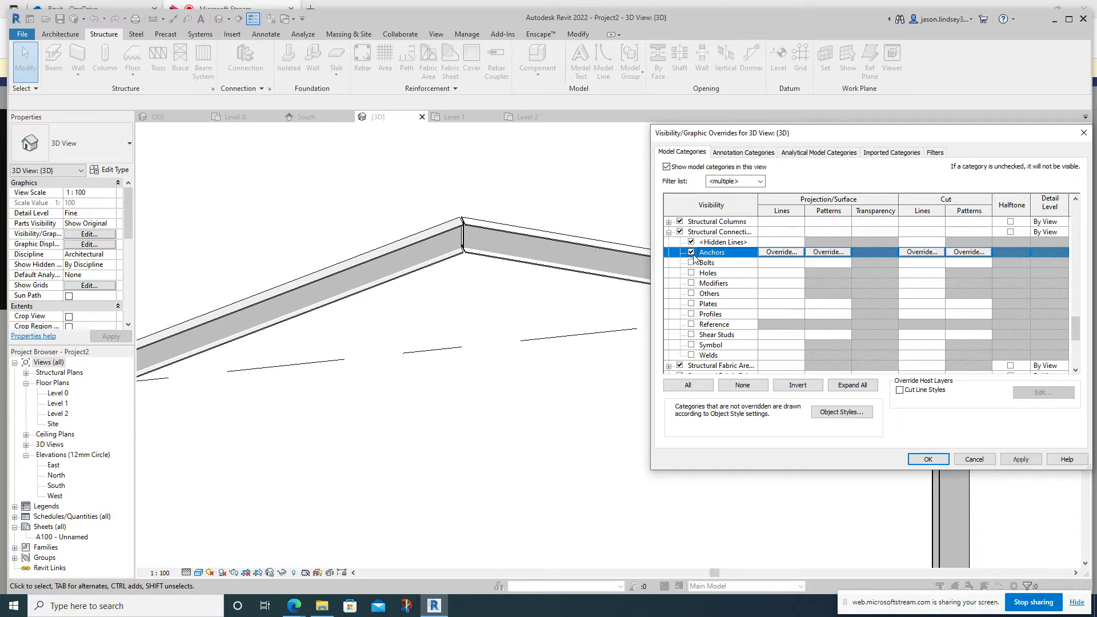
{"action": "left_click", "coordinate": [691, 263]}
{"action": "left_click", "coordinate": [692, 273]}
{"action": "left_click", "coordinate": [691, 283]}
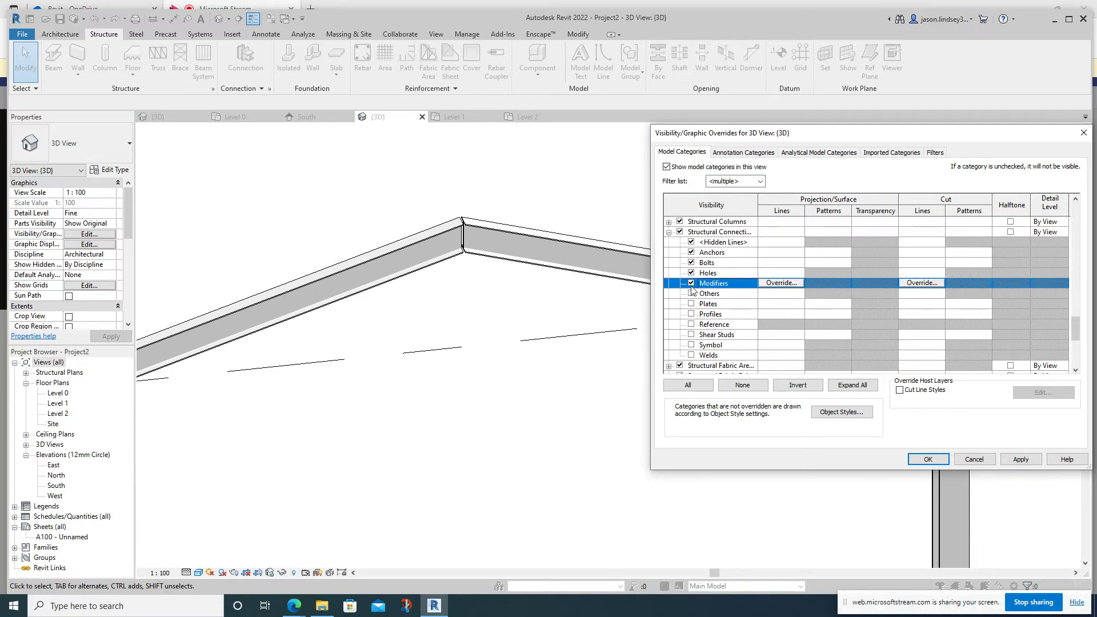
{"action": "left_click", "coordinate": [691, 294]}
{"action": "left_click", "coordinate": [691, 304]}
{"action": "left_click", "coordinate": [692, 315]}
{"action": "left_click", "coordinate": [692, 325]}
{"action": "left_click", "coordinate": [691, 335]}
{"action": "left_click", "coordinate": [691, 345]}
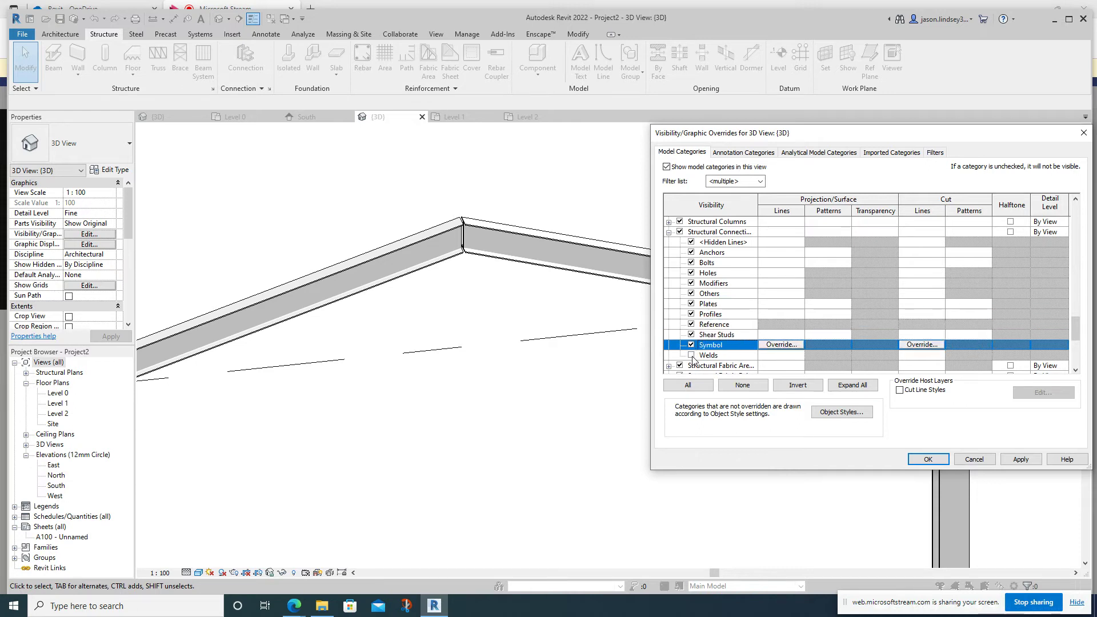
{"action": "left_click", "coordinate": [692, 356]}
{"action": "left_click", "coordinate": [1021, 459]}
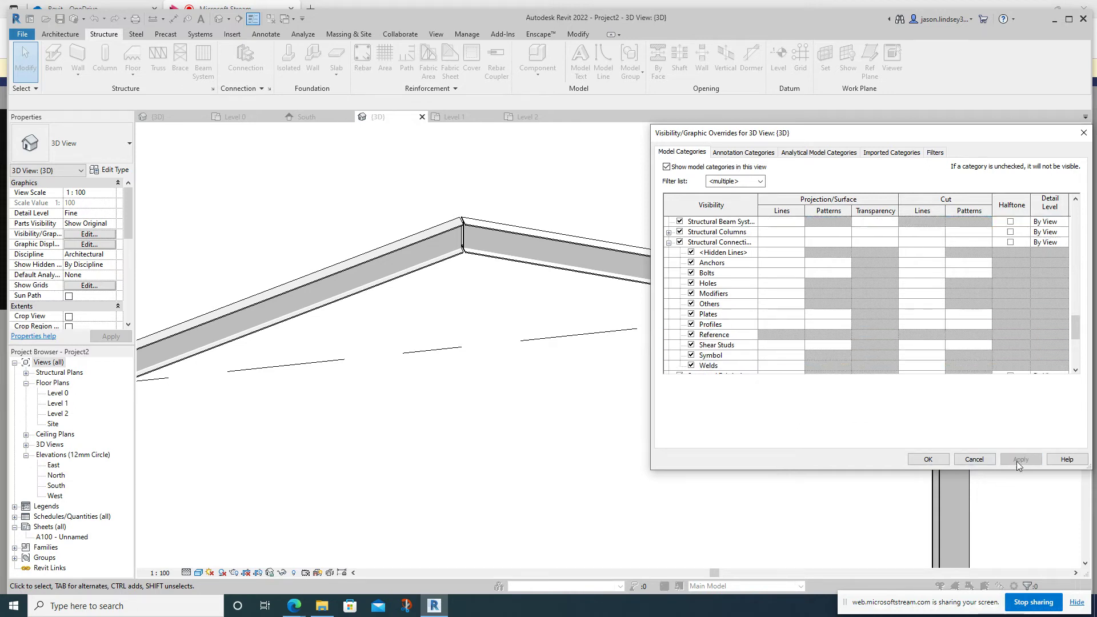
{"action": "left_click", "coordinate": [928, 460]}
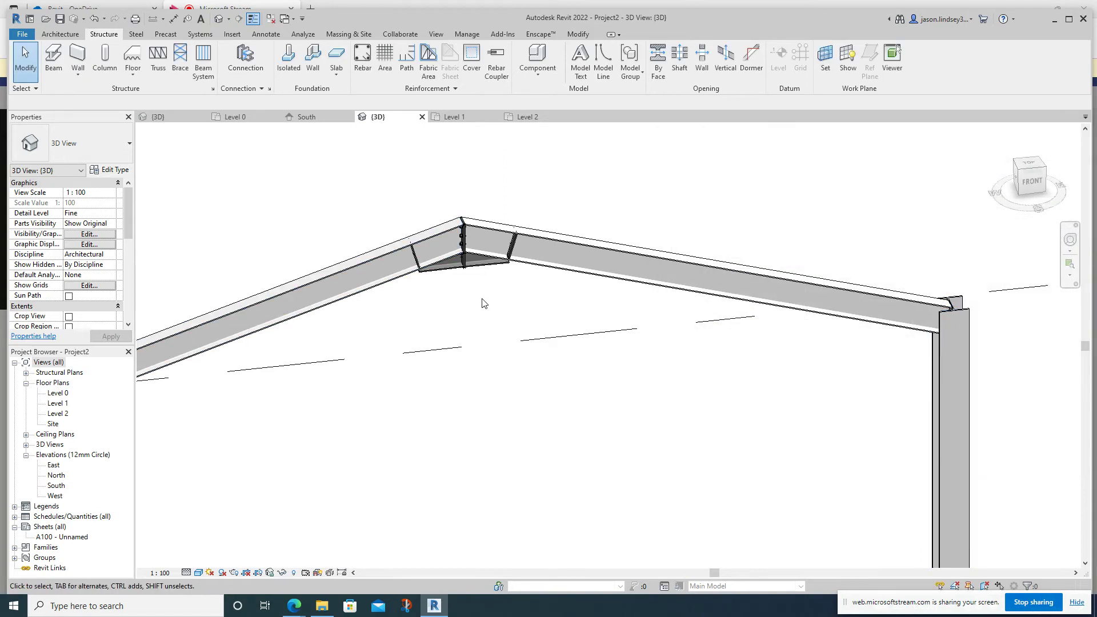
Select the left rafter together with the grid 1 column at the eaves
{"action": "scroll", "coordinate": [434, 251], "scroll_direction": "up", "scroll_amount": 5}
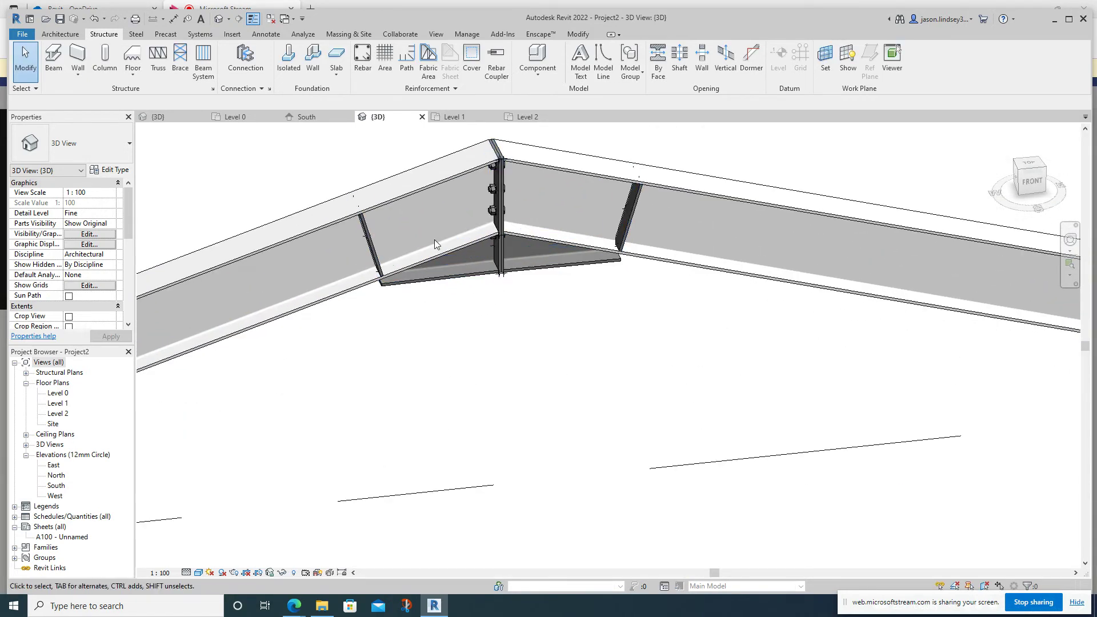
{"action": "scroll", "coordinate": [573, 345], "scroll_direction": "down", "scroll_amount": 5}
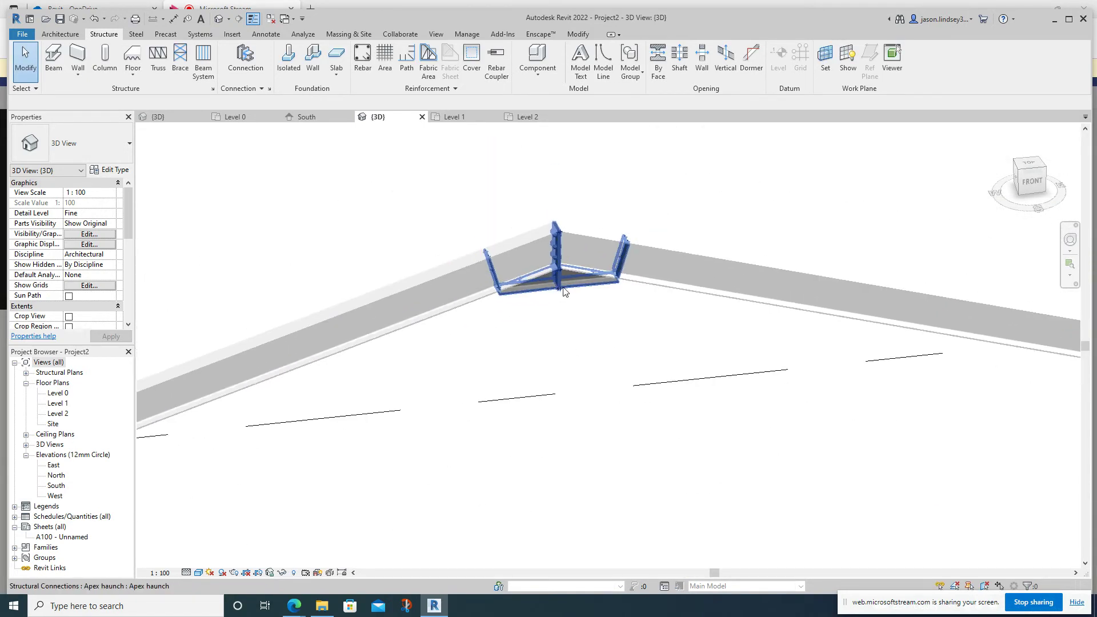
{"action": "middle_click_drag", "start_coordinate": [560, 384], "coordinate": [572, 316]}
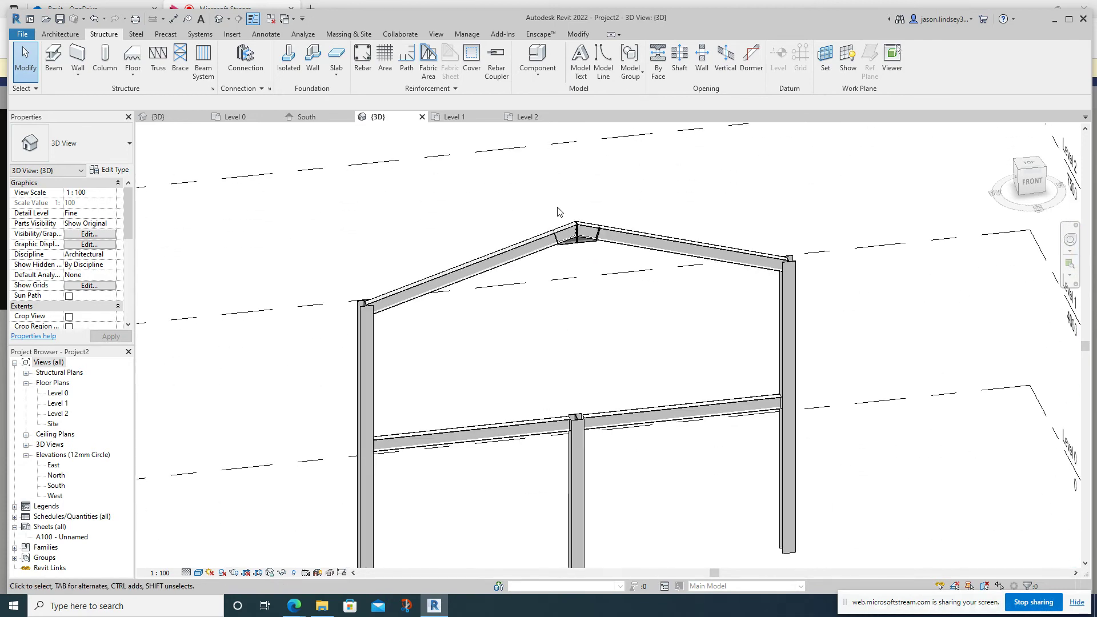
{"action": "left_click", "coordinate": [387, 296]}
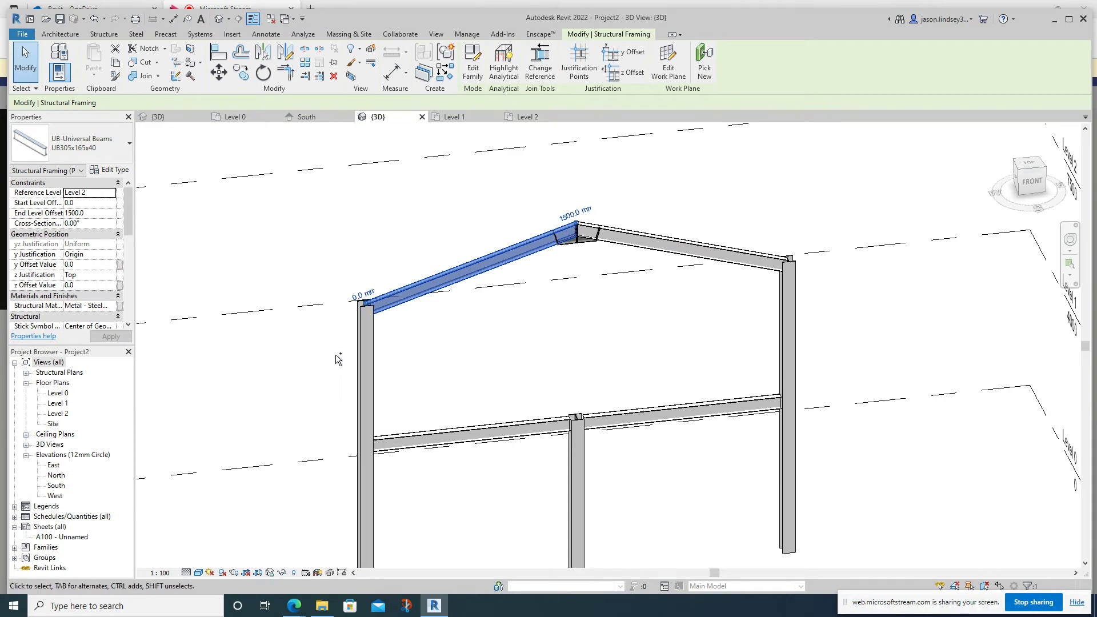
{"action": "left_click", "coordinate": [358, 338], "text": "ctrl"}
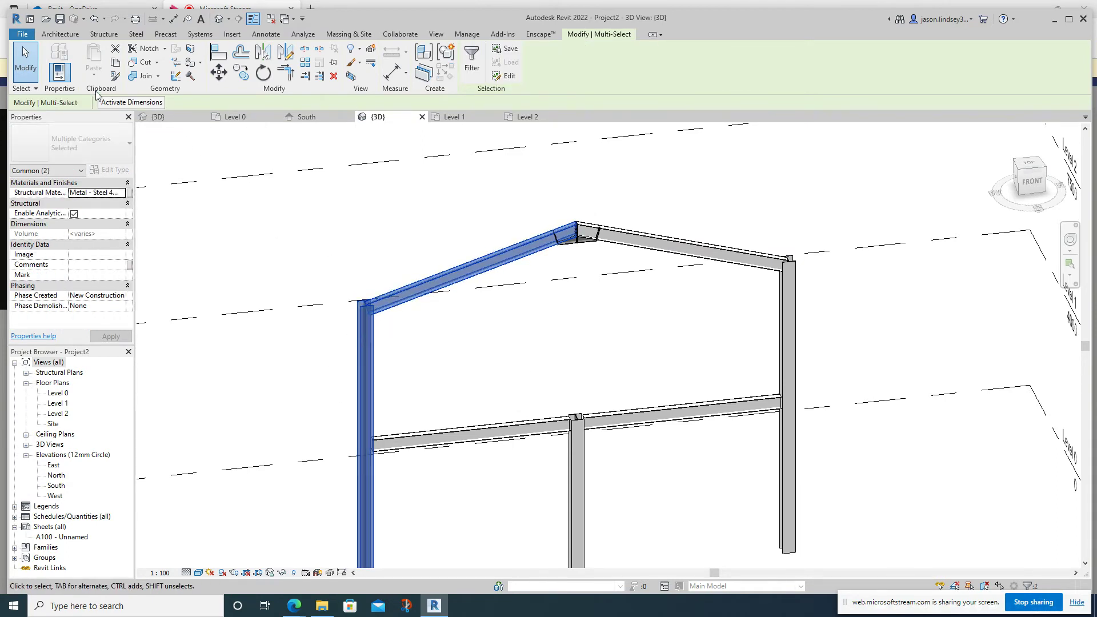
Connect the left rafter and column with an Extended moment end plate connection
{"action": "left_click", "coordinate": [104, 35]}
{"action": "left_click", "coordinate": [245, 60]}
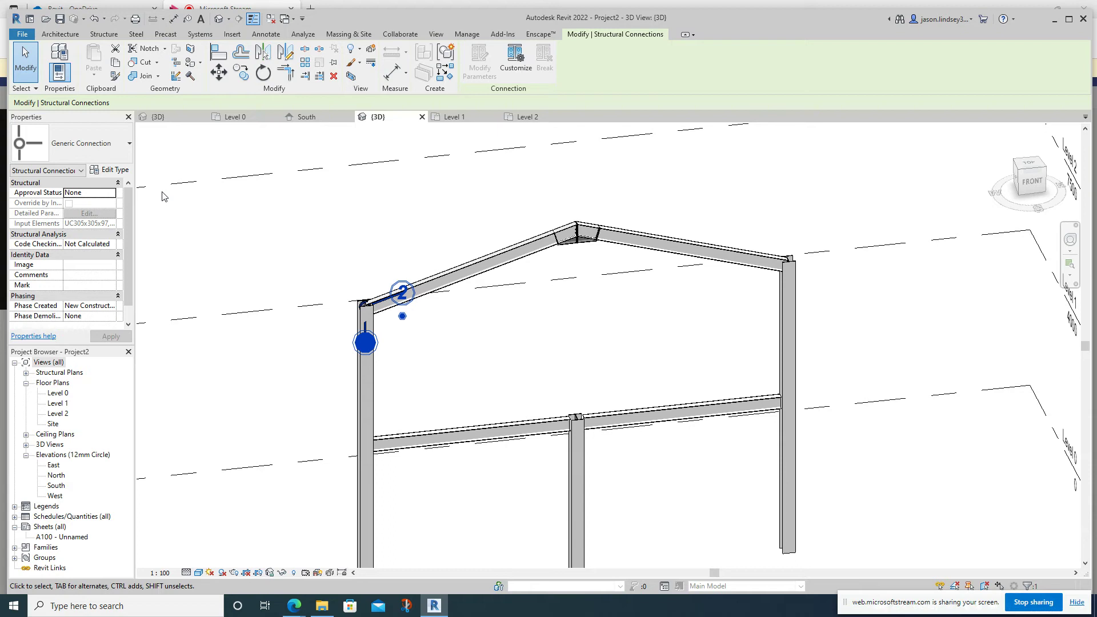
{"action": "left_click", "coordinate": [83, 146]}
{"action": "scroll", "coordinate": [80, 245], "scroll_direction": "up", "scroll_amount": 3}
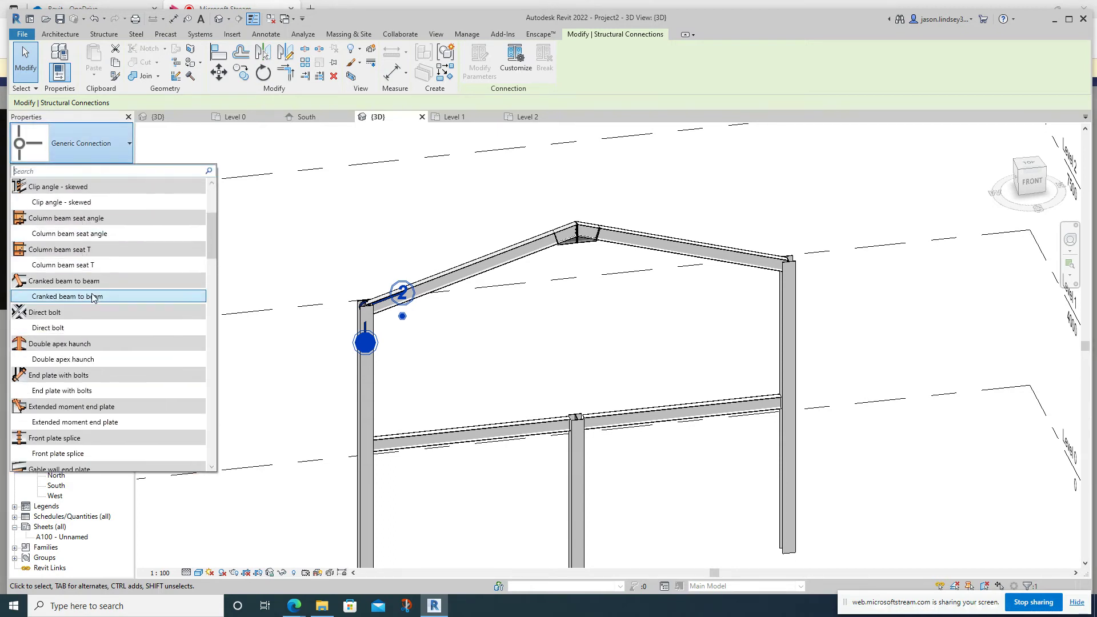
{"action": "scroll", "coordinate": [94, 296], "scroll_direction": "down", "scroll_amount": 5}
{"action": "scroll", "coordinate": [98, 296], "scroll_direction": "down", "scroll_amount": 5}
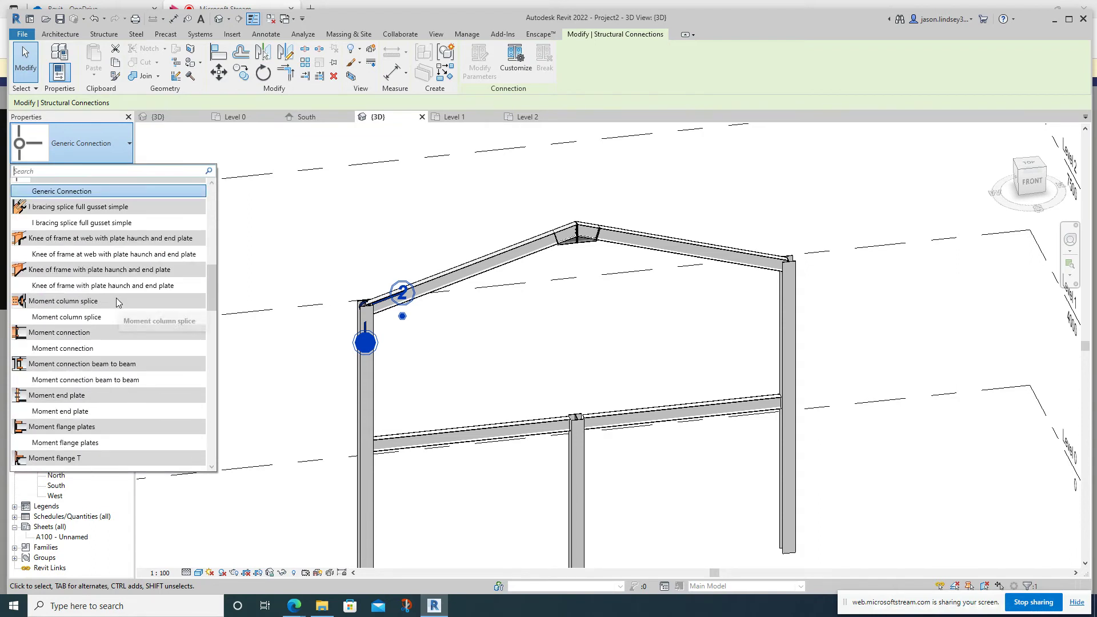
{"action": "scroll", "coordinate": [115, 297], "scroll_direction": "up", "scroll_amount": 6}
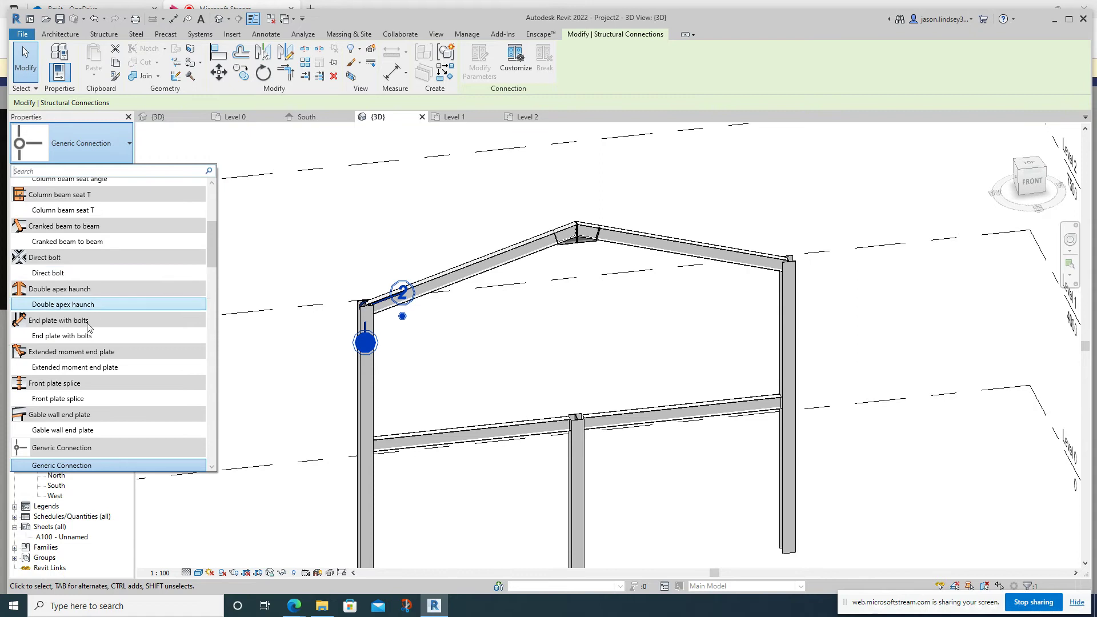
{"action": "left_click", "coordinate": [71, 369]}
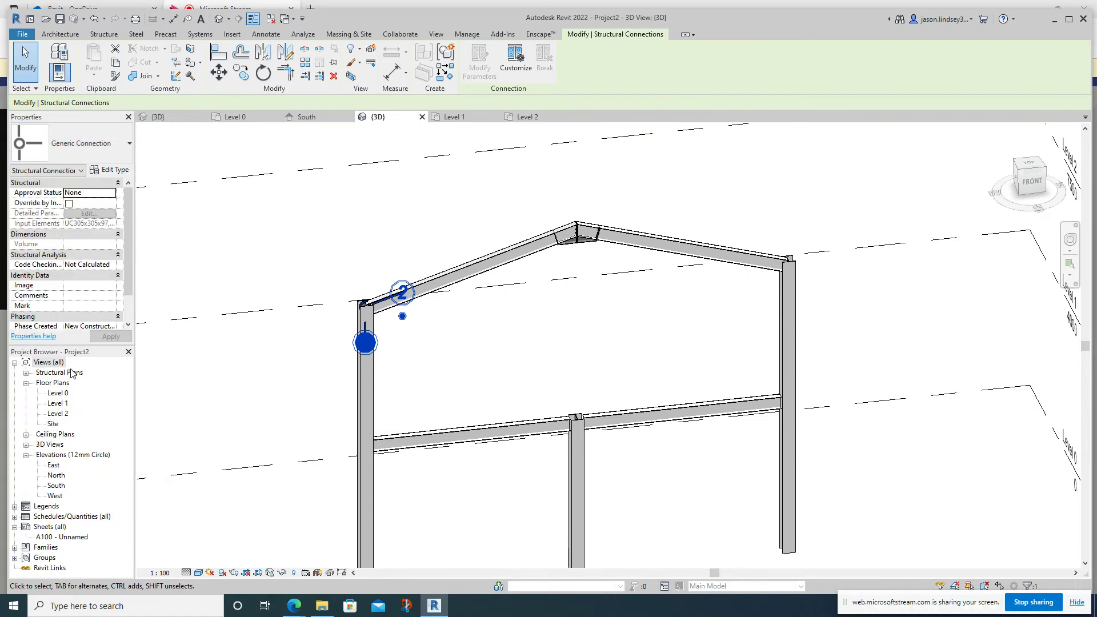
Join the right rafter to the right column top with an Extended moment end plate connection
{"action": "left_click", "coordinate": [750, 244]}
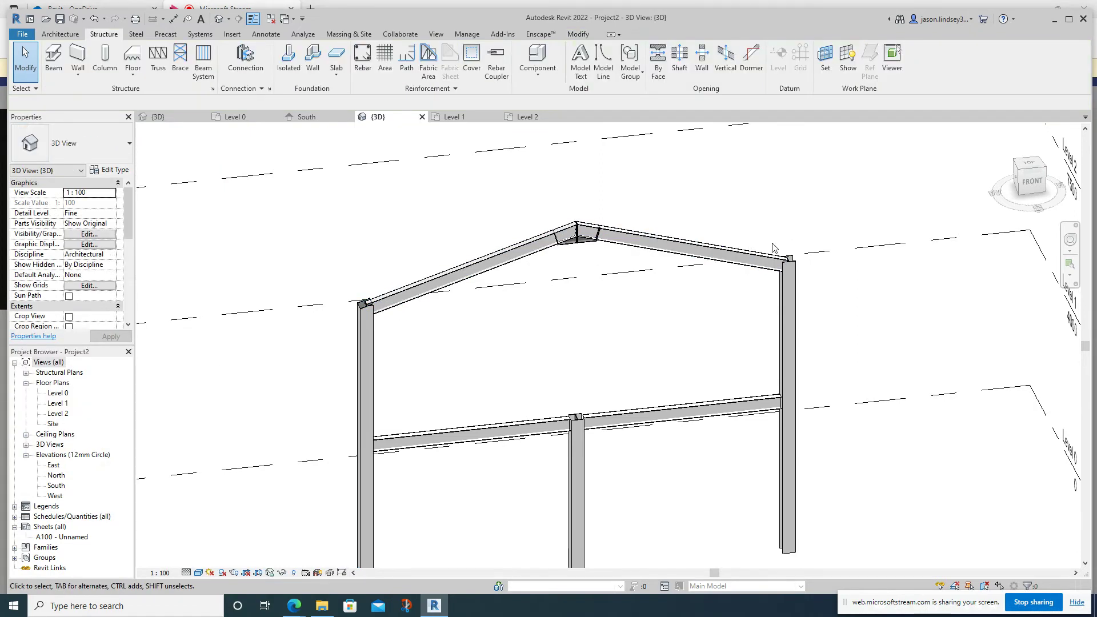
{"action": "left_click", "coordinate": [766, 258]}
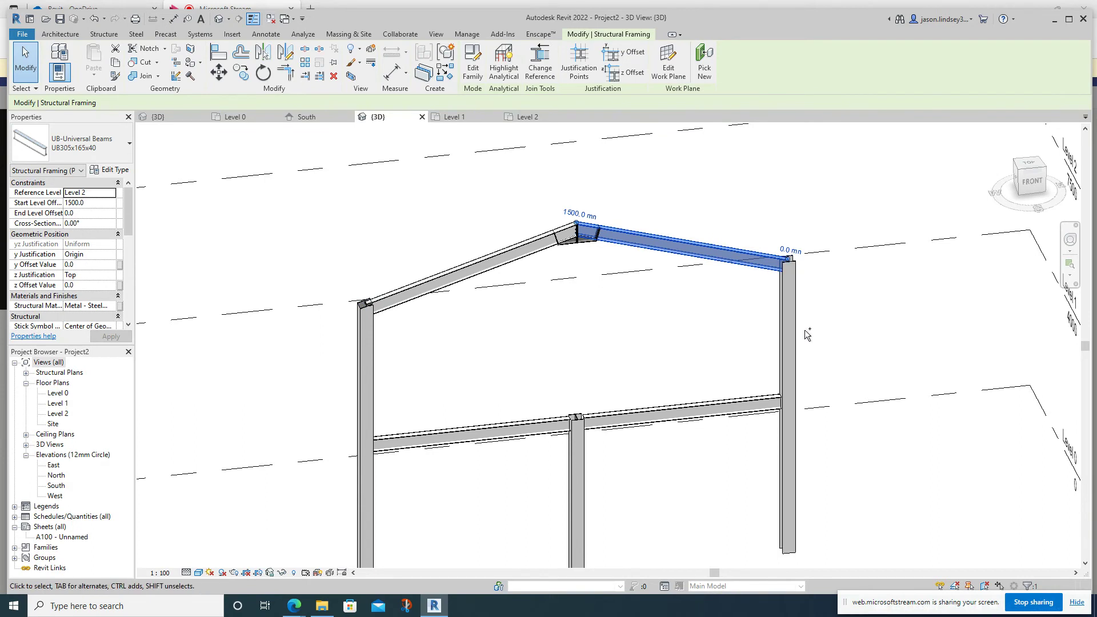
{"action": "left_click", "coordinate": [791, 320], "text": "ctrl"}
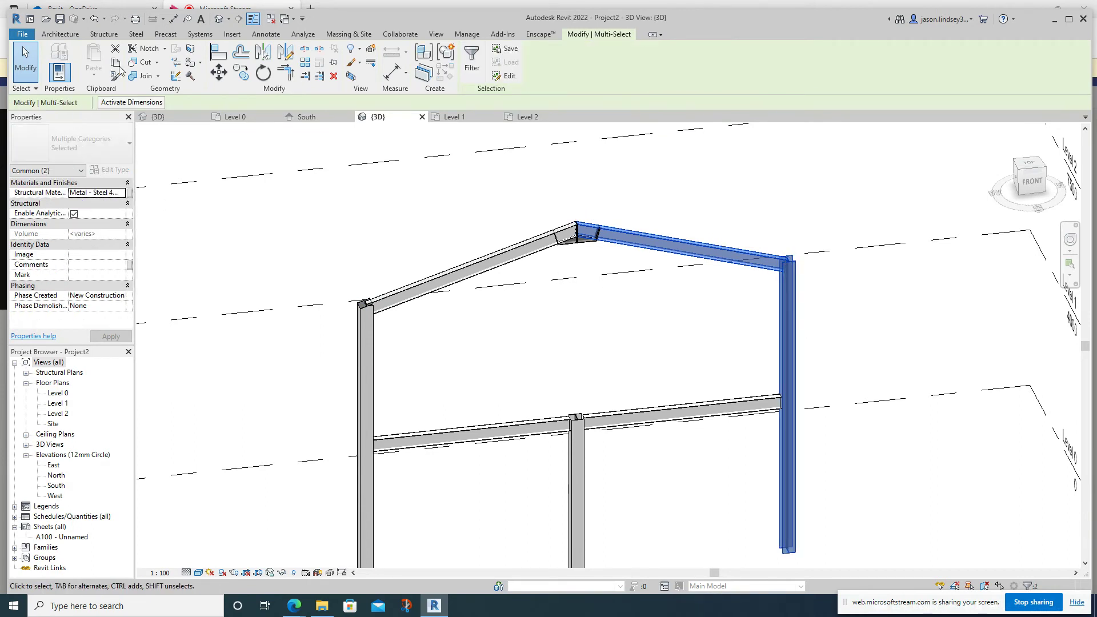
{"action": "left_click", "coordinate": [102, 34]}
{"action": "left_click", "coordinate": [246, 57]}
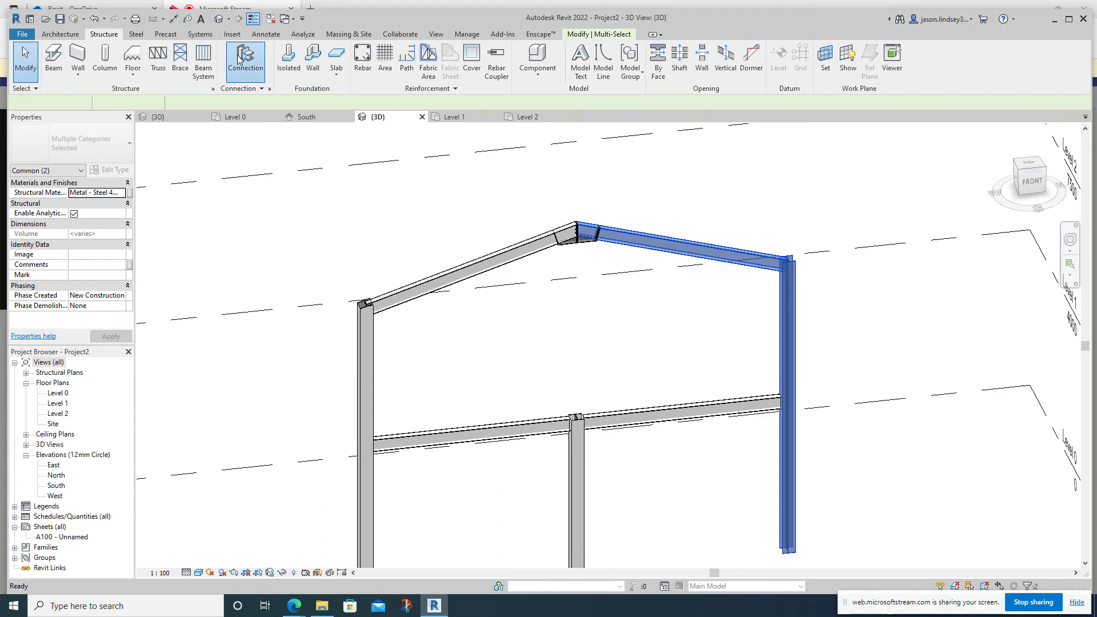
{"action": "left_click", "coordinate": [95, 146]}
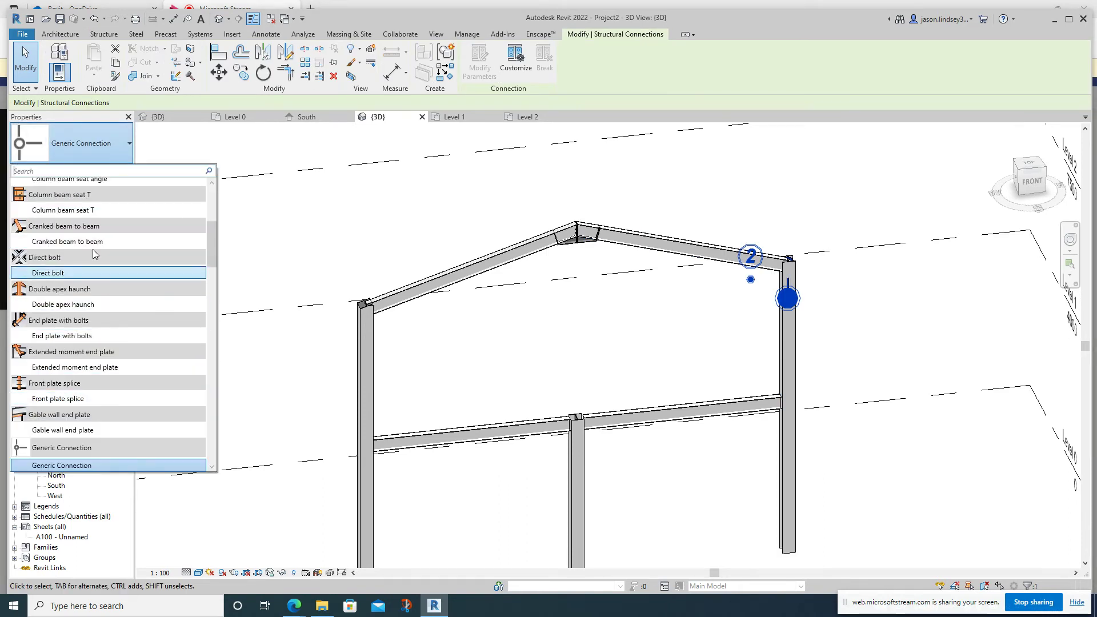
{"action": "left_click", "coordinate": [82, 367]}
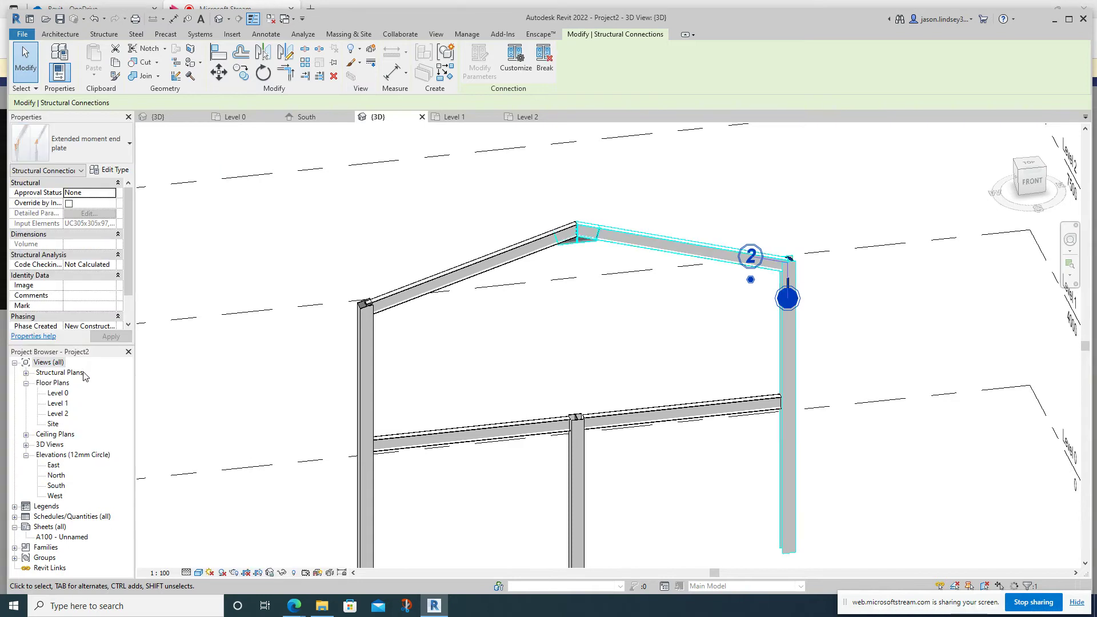
{"action": "scroll", "coordinate": [478, 371], "scroll_direction": "down", "scroll_amount": 3}
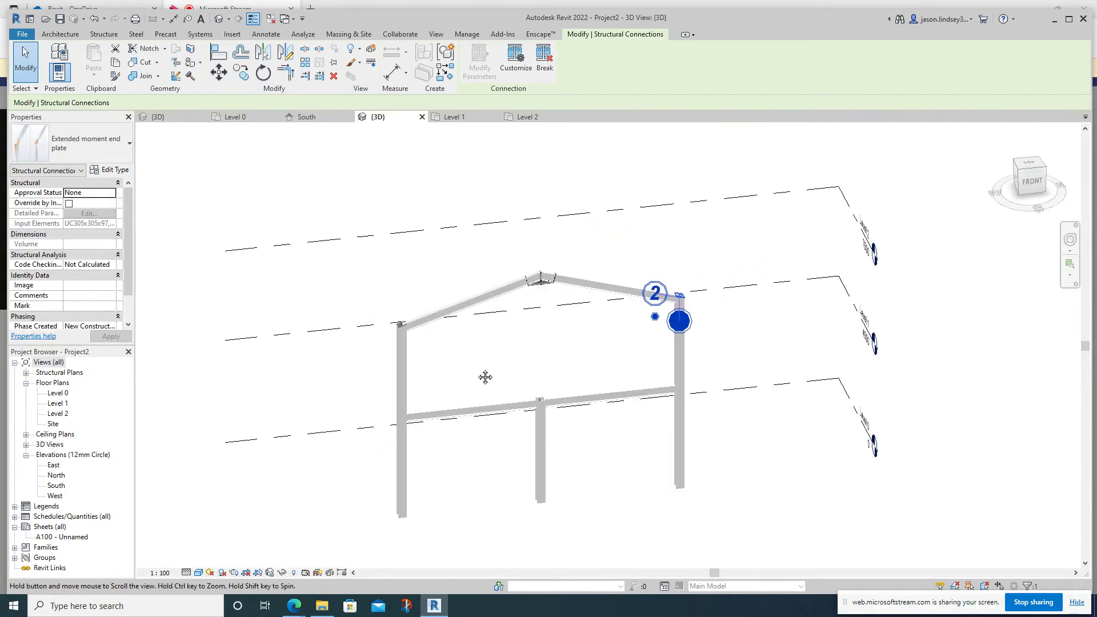
{"action": "middle_click_drag", "start_coordinate": [485, 377], "coordinate": [365, 335]}
Connect the left Level 1 beam to the left column with a Clip angle
{"action": "left_click", "coordinate": [368, 317]}
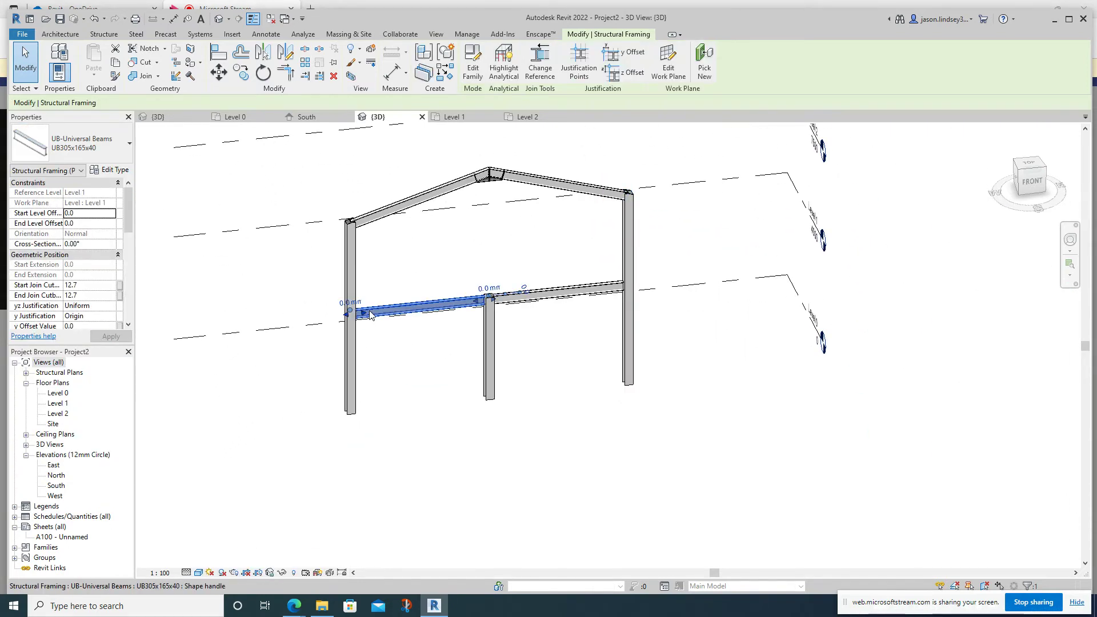
{"action": "left_click", "coordinate": [353, 284], "text": "ctrl"}
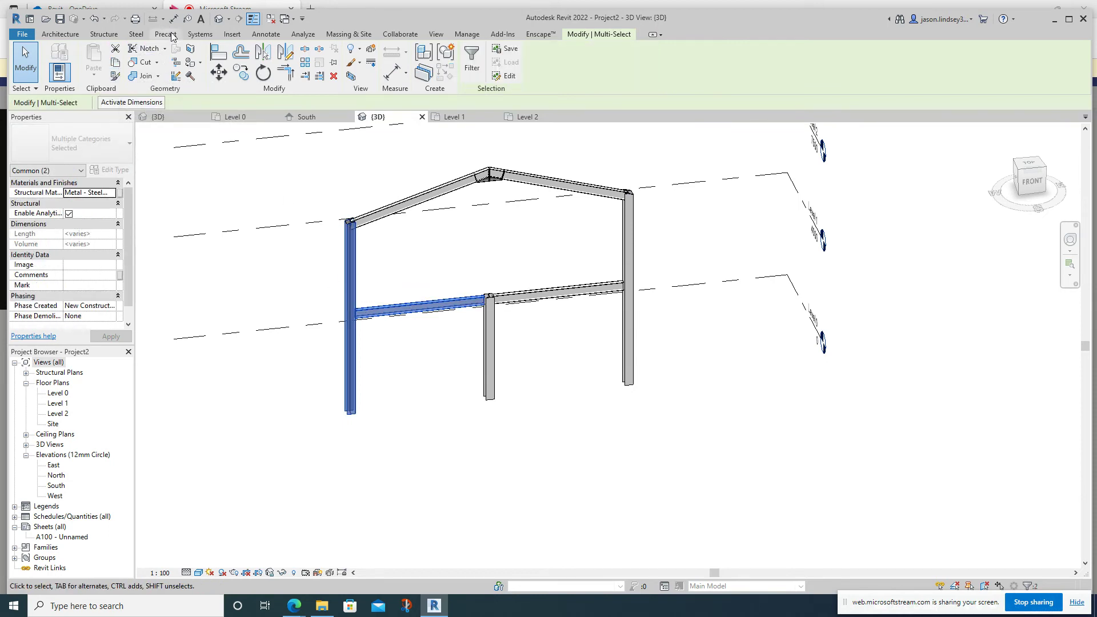
{"action": "left_click", "coordinate": [103, 34]}
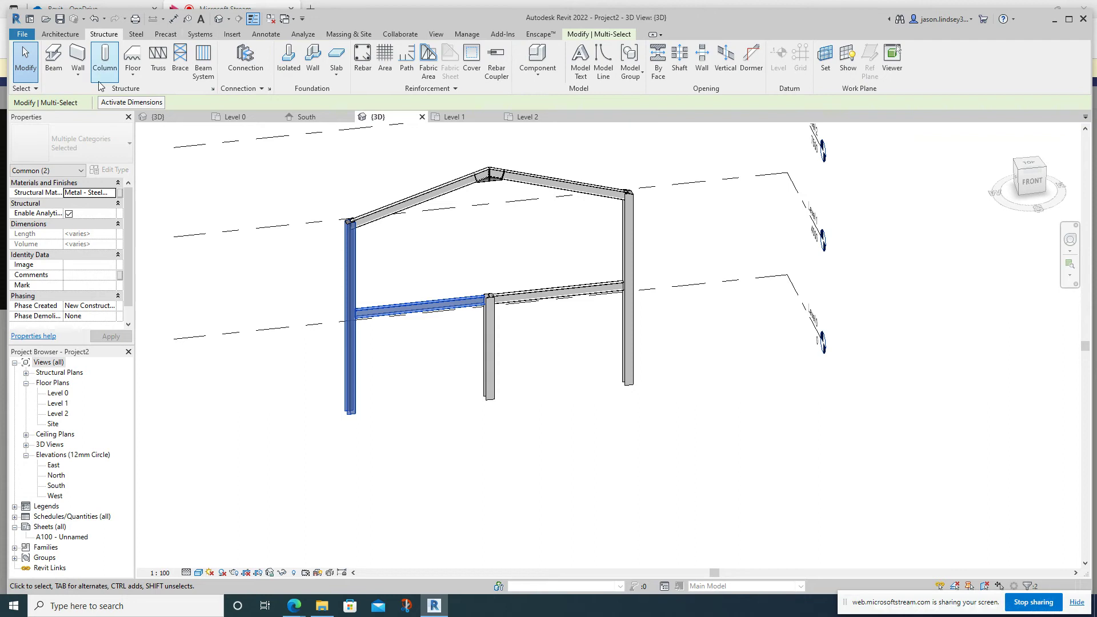
{"action": "left_click", "coordinate": [241, 55]}
{"action": "left_click", "coordinate": [74, 146]}
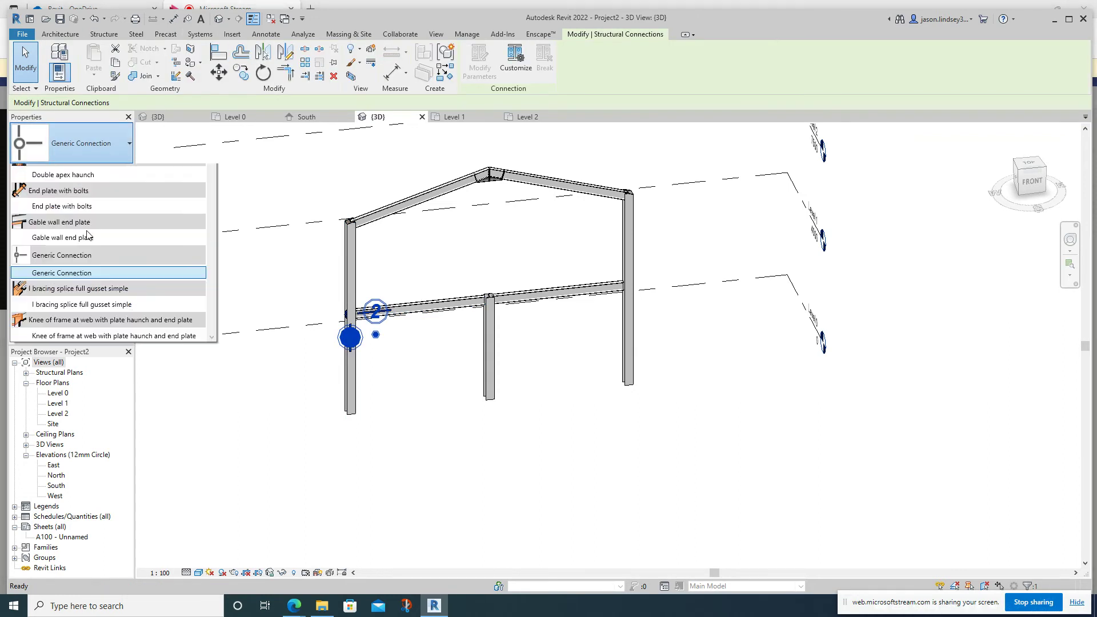
{"action": "scroll", "coordinate": [107, 256], "scroll_direction": "up", "scroll_amount": 3}
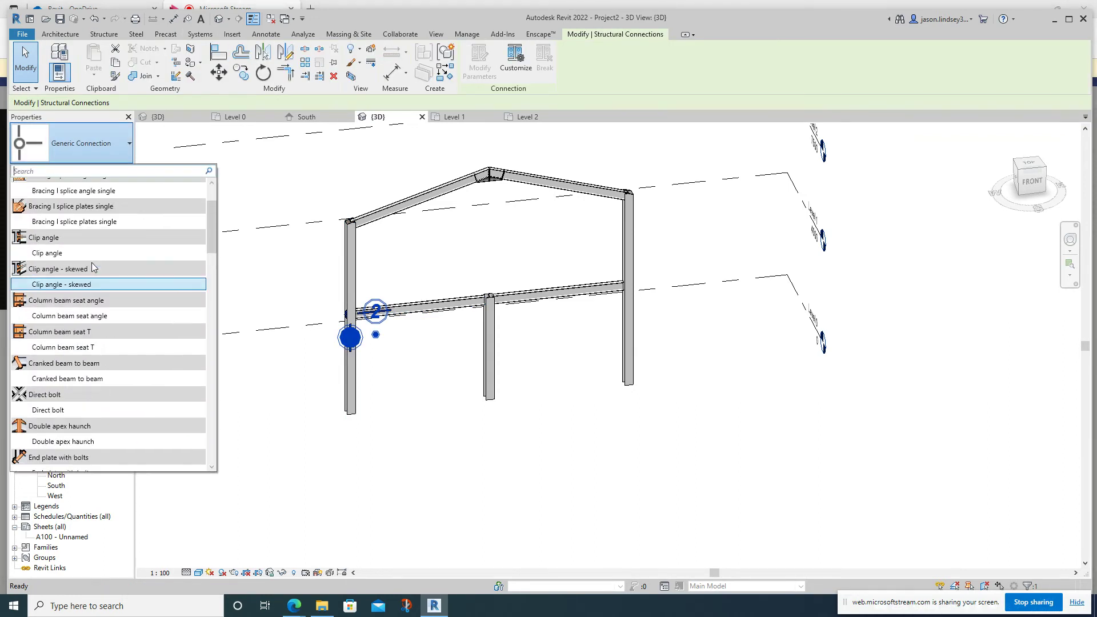
{"action": "left_click", "coordinate": [50, 253]}
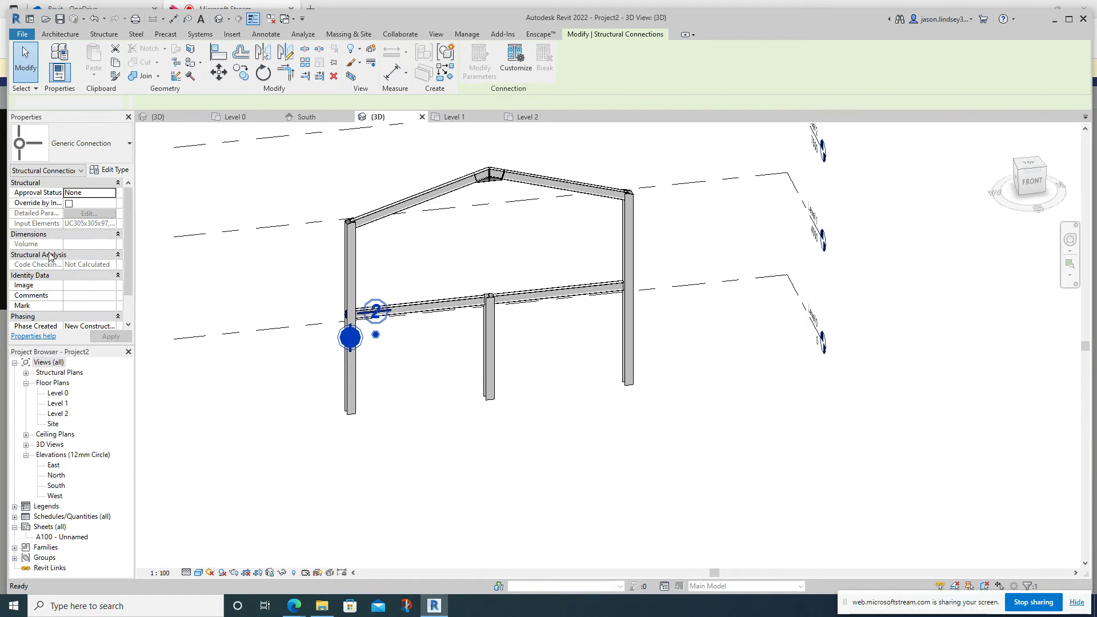
Connect the right Level 1 beam to the right column with a Clip angle
{"action": "left_click", "coordinate": [627, 273]}
{"action": "left_click", "coordinate": [614, 288], "text": "ctrl"}
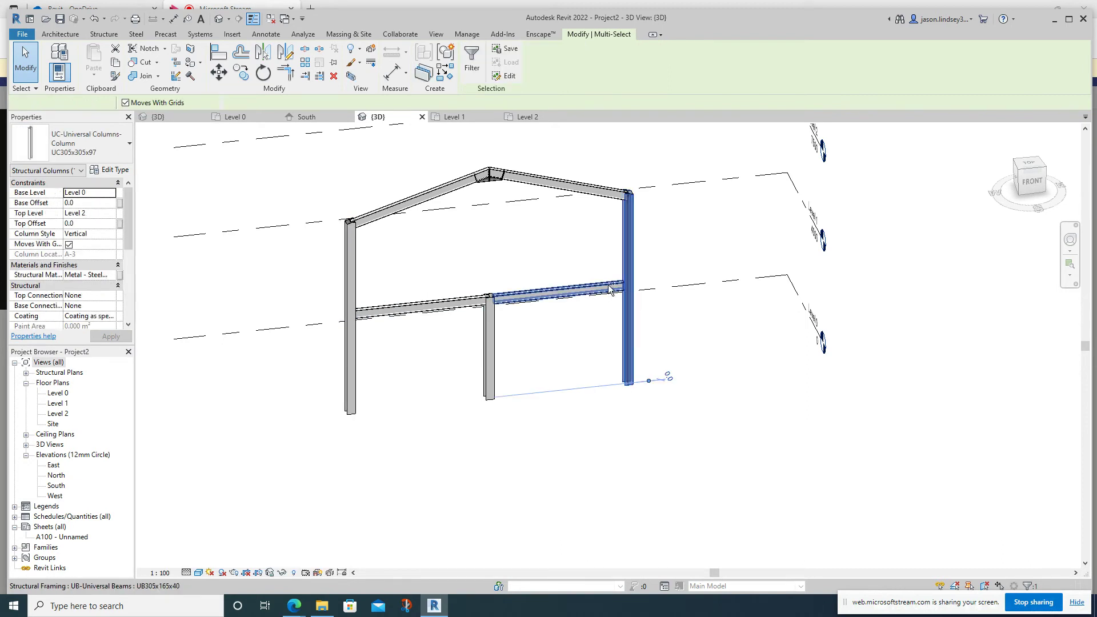
{"action": "left_click", "coordinate": [104, 34]}
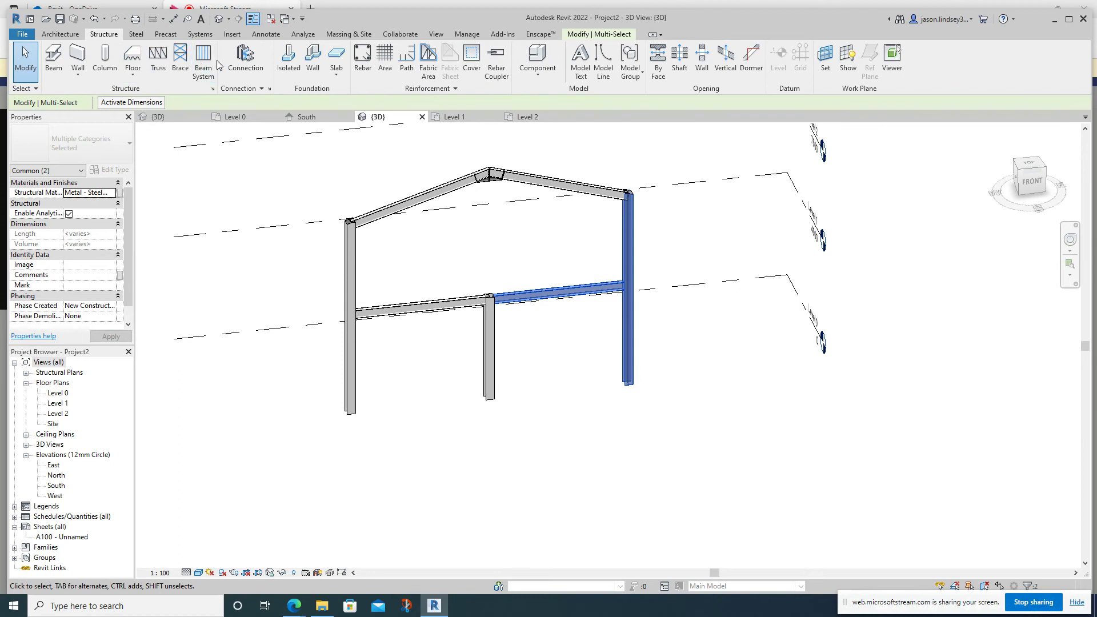
{"action": "left_click", "coordinate": [245, 57]}
{"action": "left_click", "coordinate": [88, 153]}
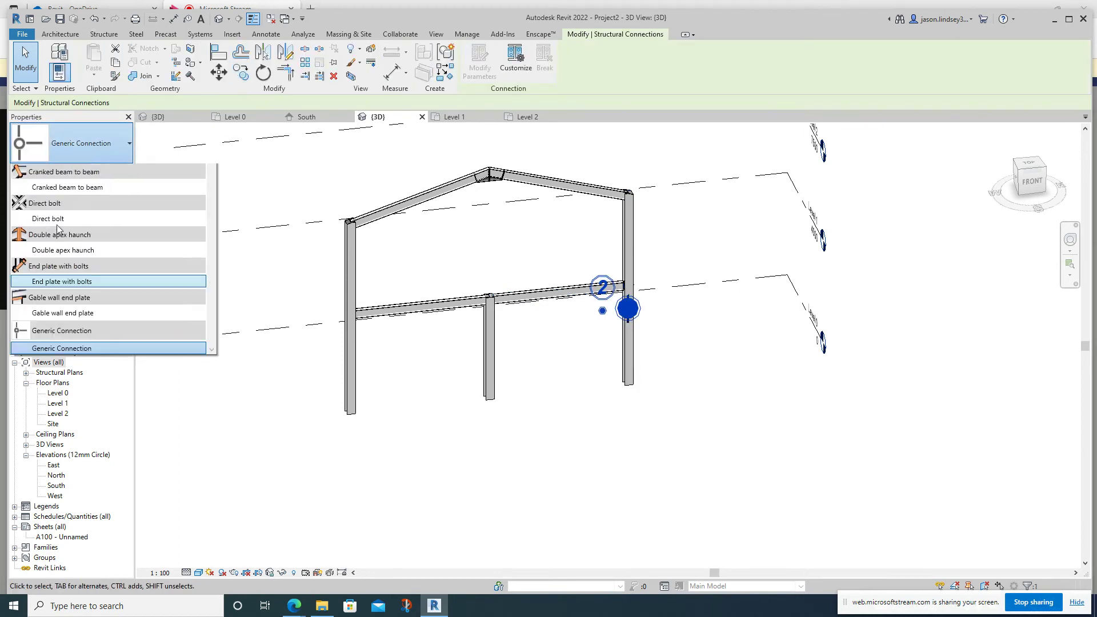
{"action": "scroll", "coordinate": [57, 217], "scroll_direction": "up", "scroll_amount": 1}
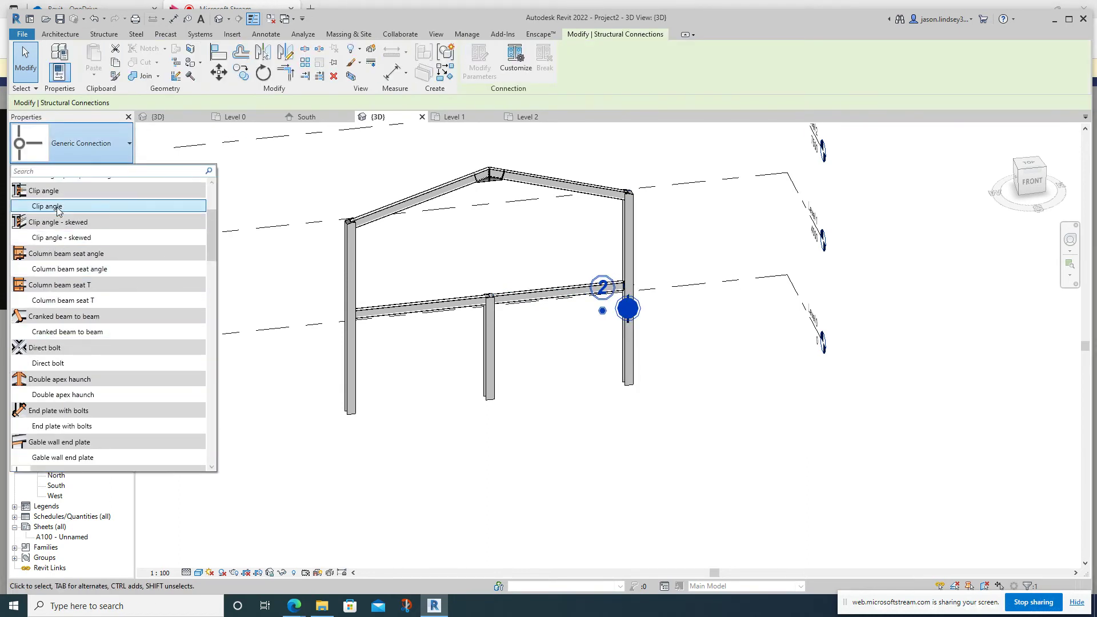
{"action": "left_click", "coordinate": [56, 207]}
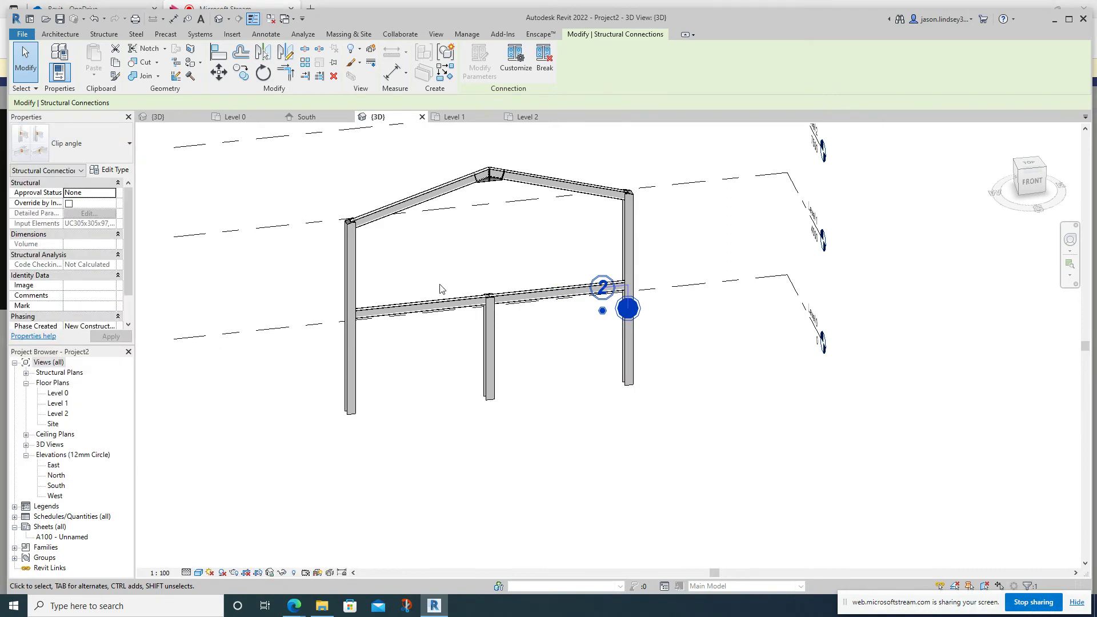
{"action": "key", "text": "Escape"}
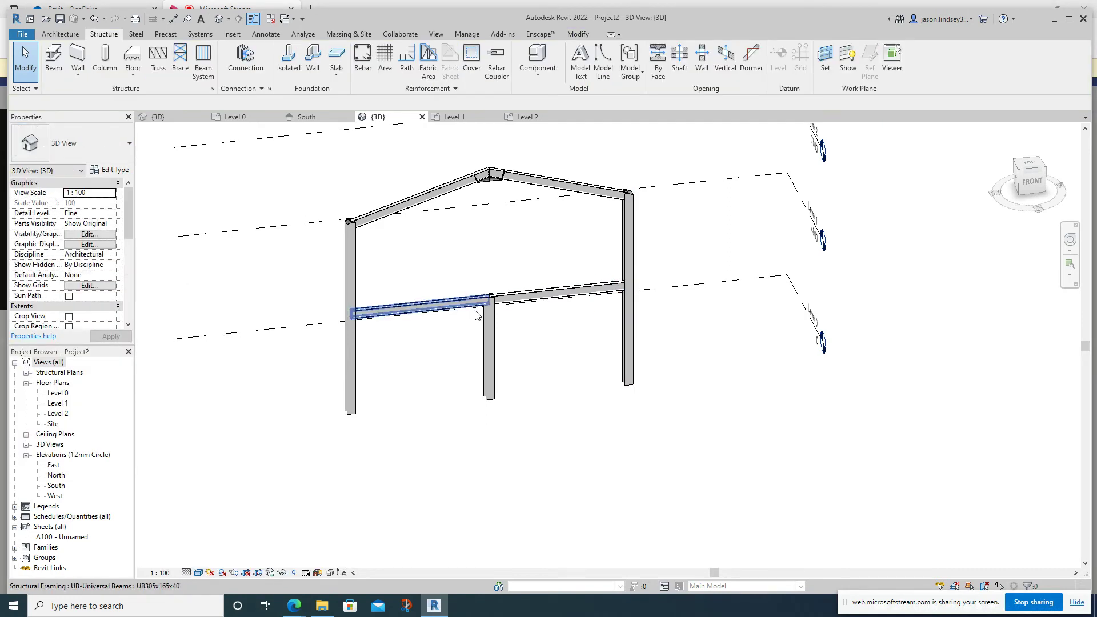
Join both Level 1 beams to the middle column with a Double side clip angle
{"action": "left_click", "coordinate": [524, 303]}
{"action": "left_click", "coordinate": [489, 326], "text": "ctrl"}
{"action": "left_click", "coordinate": [466, 306], "text": "ctrl"}
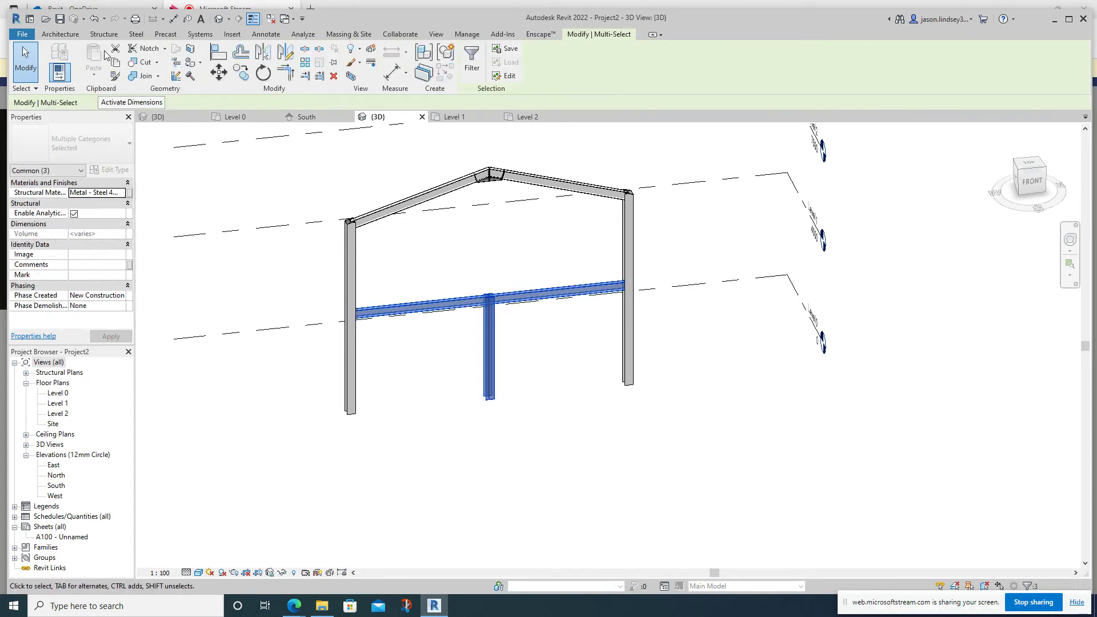
{"action": "left_click", "coordinate": [103, 33]}
{"action": "left_click", "coordinate": [246, 57]}
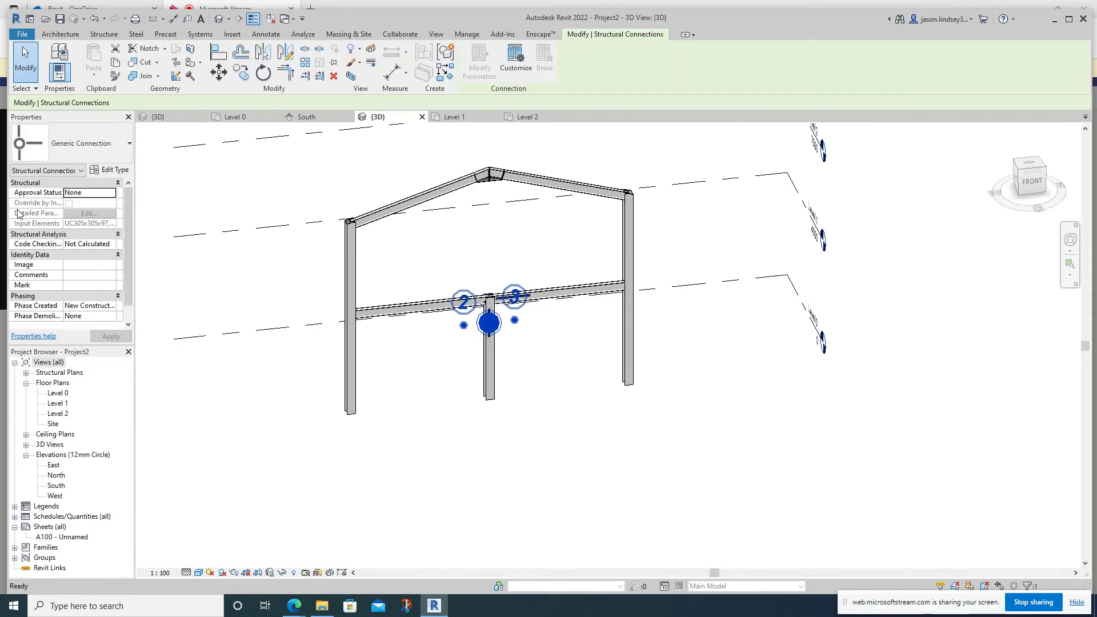
{"action": "left_click", "coordinate": [88, 150]}
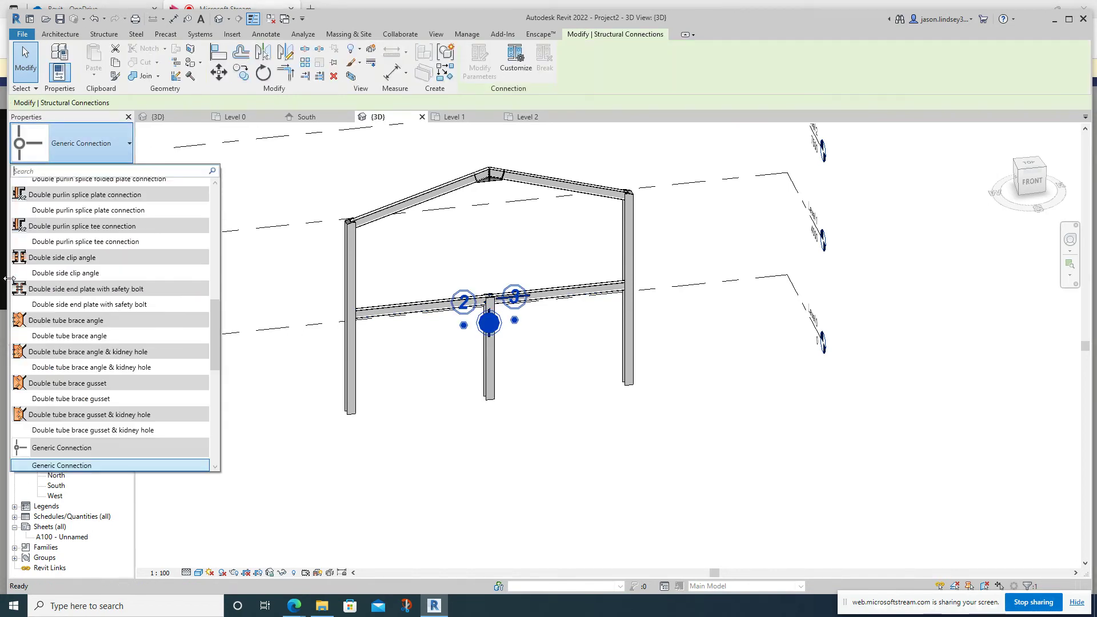
{"action": "left_click", "coordinate": [81, 273]}
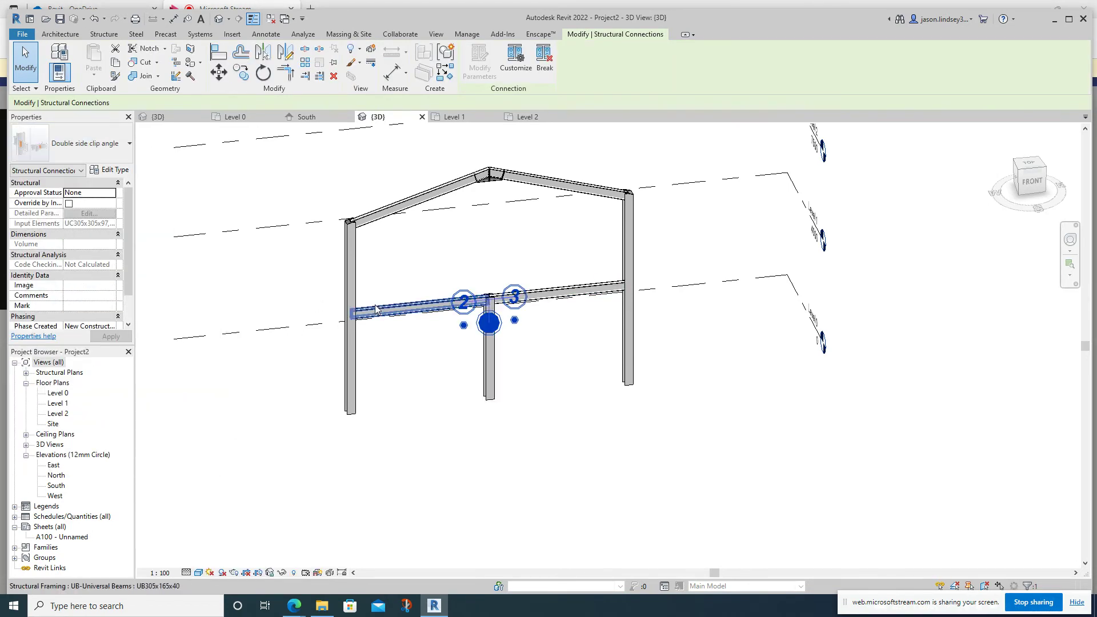
Zoom out and orbit the {3D} view to an isometric view of the whole gable frame
{"action": "key", "text": "Escape"}
{"action": "scroll", "coordinate": [489, 296], "scroll_direction": "up", "scroll_amount": 6}
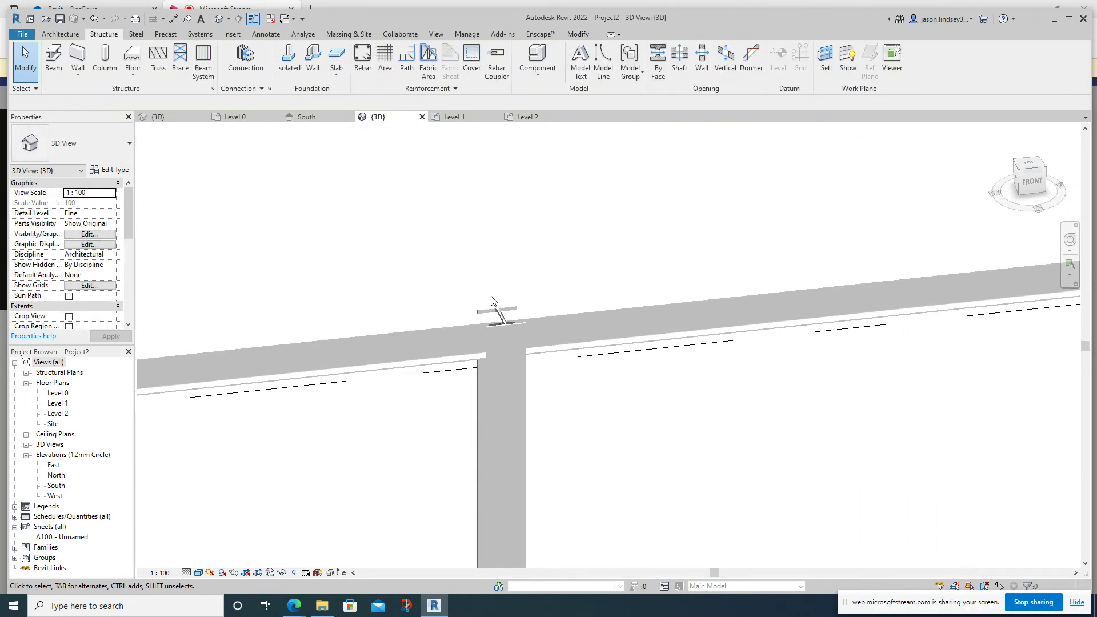
{"action": "scroll", "coordinate": [464, 291], "scroll_direction": "down", "scroll_amount": 3}
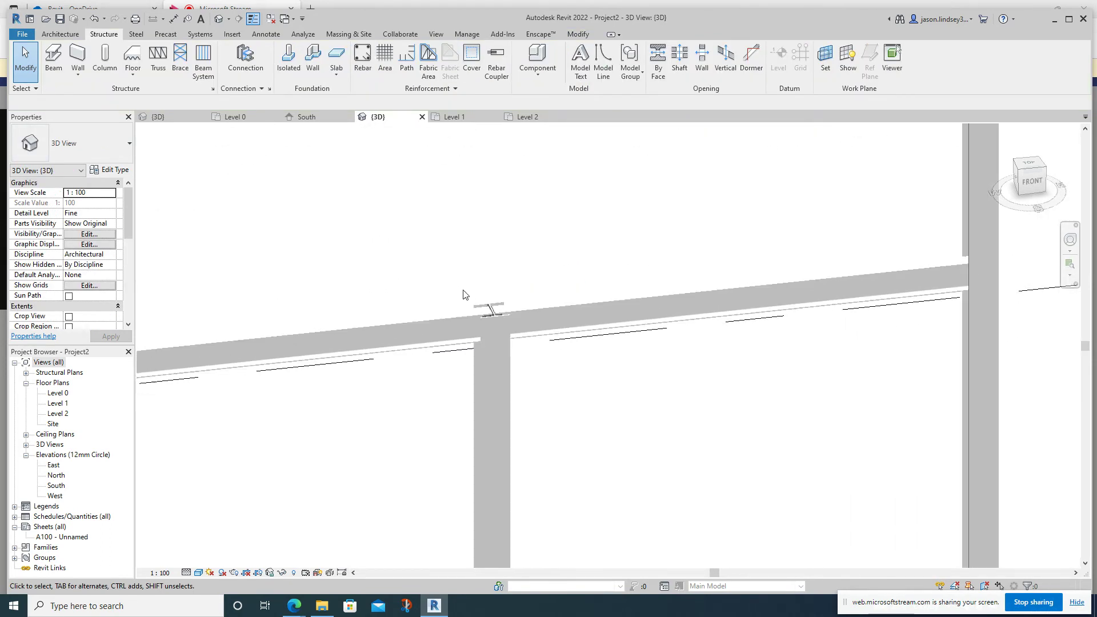
{"action": "scroll", "coordinate": [361, 270], "scroll_direction": "down", "scroll_amount": 3}
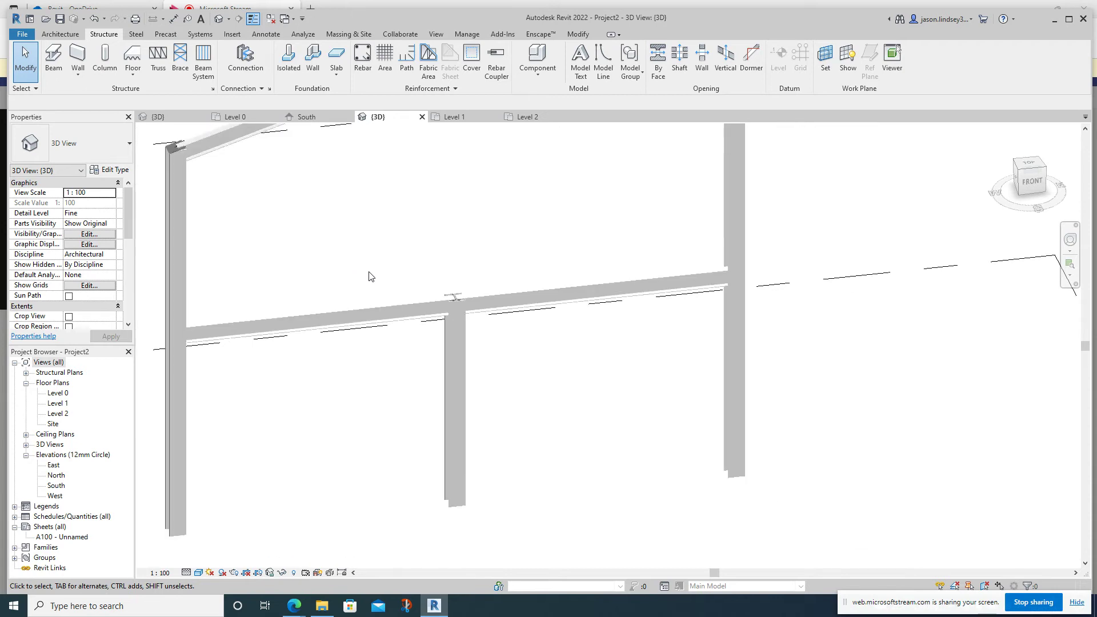
{"action": "scroll", "coordinate": [340, 240], "scroll_direction": "down", "scroll_amount": 1}
{"action": "middle_click_drag", "start_coordinate": [328, 244], "coordinate": [280, 225], "text": "shift"}
{"action": "scroll", "coordinate": [283, 231], "scroll_direction": "up", "scroll_amount": 8}
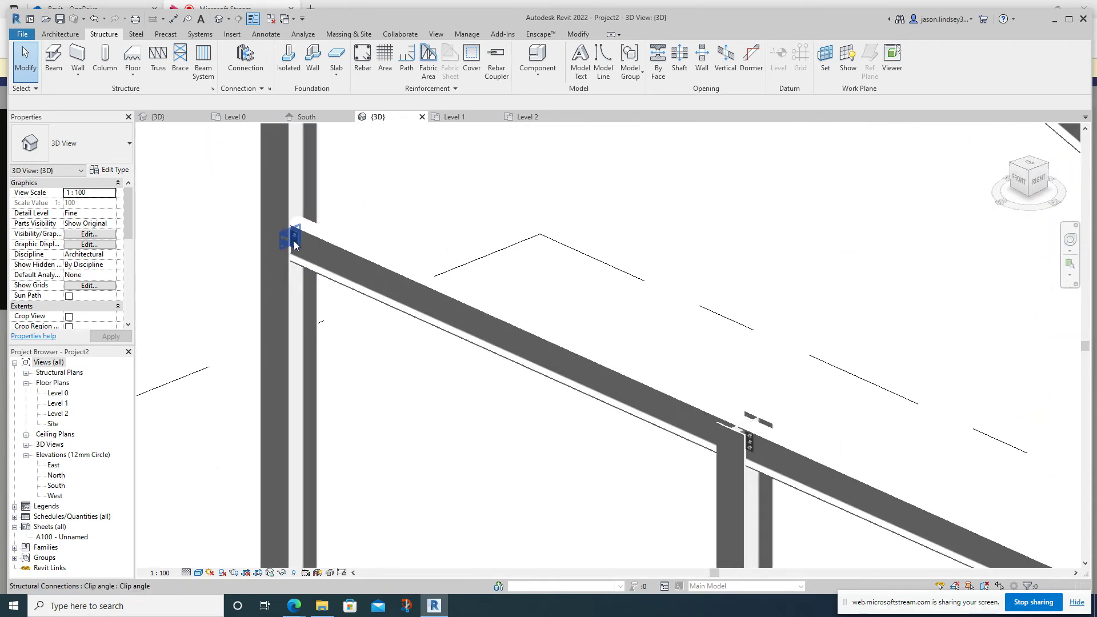
{"action": "middle_click_drag", "start_coordinate": [431, 204], "coordinate": [517, 173], "text": "shift"}
{"action": "scroll", "coordinate": [503, 205], "scroll_direction": "down", "scroll_amount": 4}
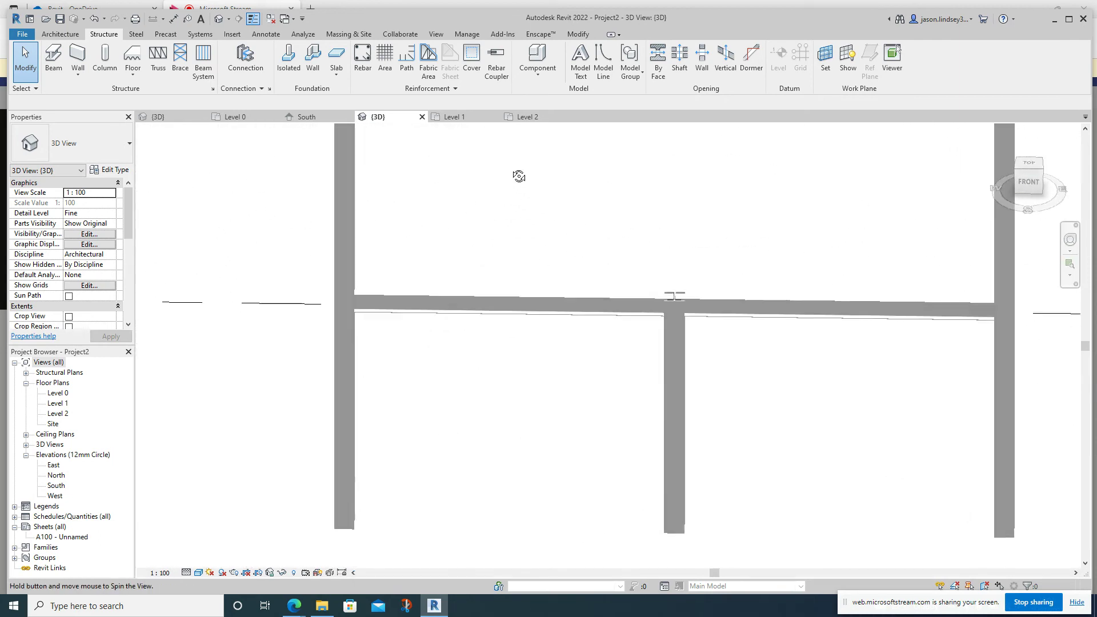
{"action": "middle_click_drag", "start_coordinate": [517, 122], "coordinate": [521, 237]}
{"action": "scroll", "coordinate": [580, 251], "scroll_direction": "down", "scroll_amount": 3}
{"action": "middle_click_drag", "start_coordinate": [642, 287], "coordinate": [480, 228], "text": "shift"}
{"action": "scroll", "coordinate": [502, 237], "scroll_direction": "up", "scroll_amount": 3}
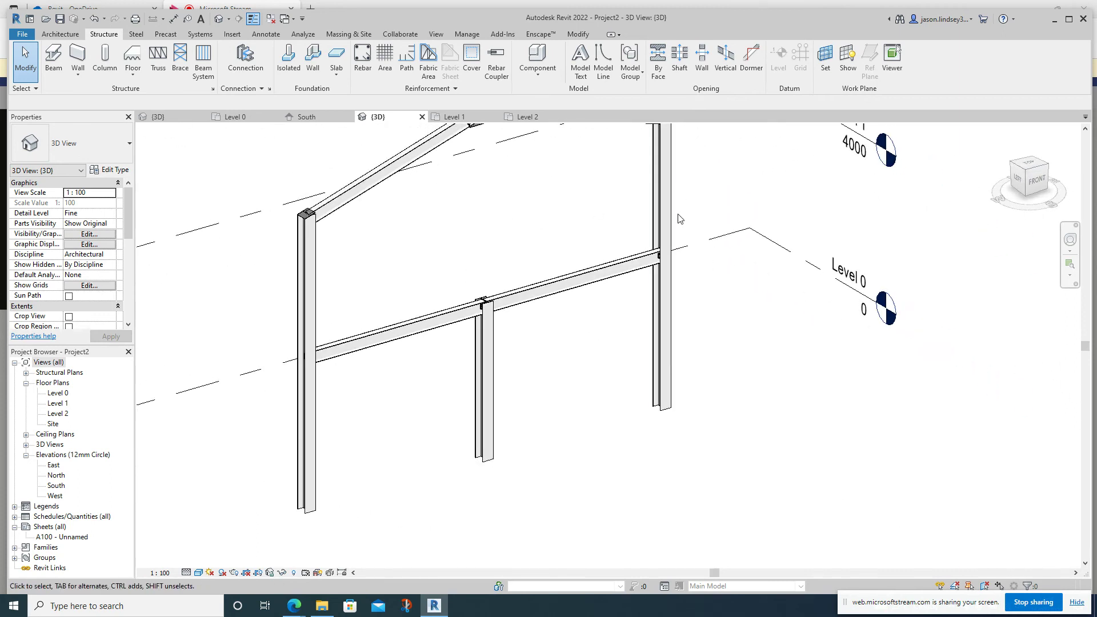
Add Base plate connections at the feet of the left and middle columns
{"action": "left_click", "coordinate": [302, 428]}
{"action": "left_click", "coordinate": [88, 162]}
{"action": "left_click", "coordinate": [89, 163]}
{"action": "left_click", "coordinate": [103, 34]}
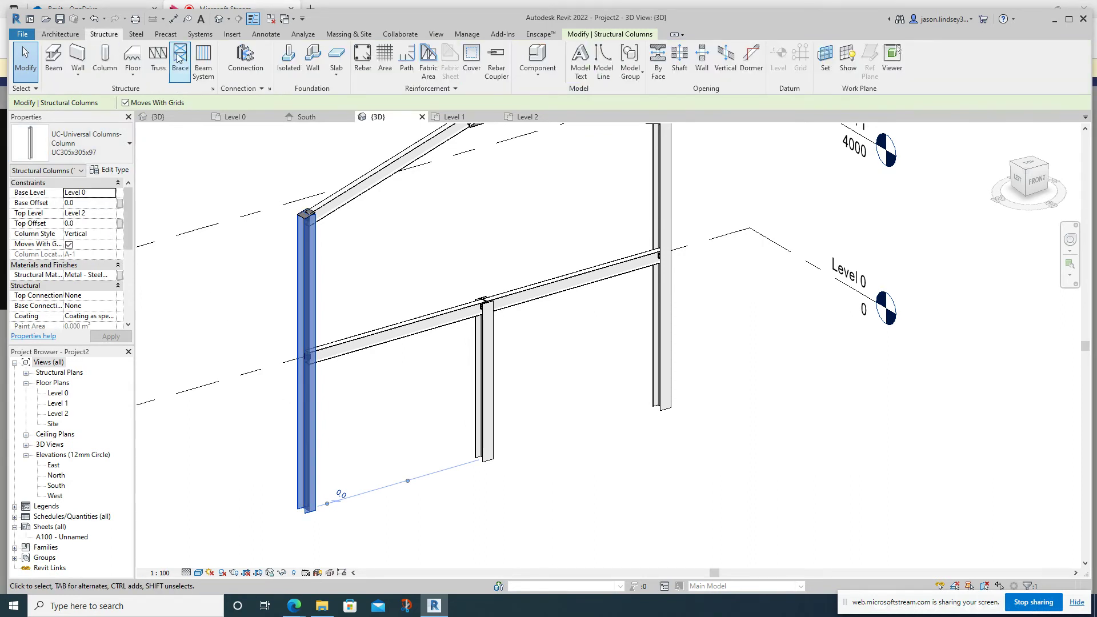
{"action": "left_click", "coordinate": [246, 57]}
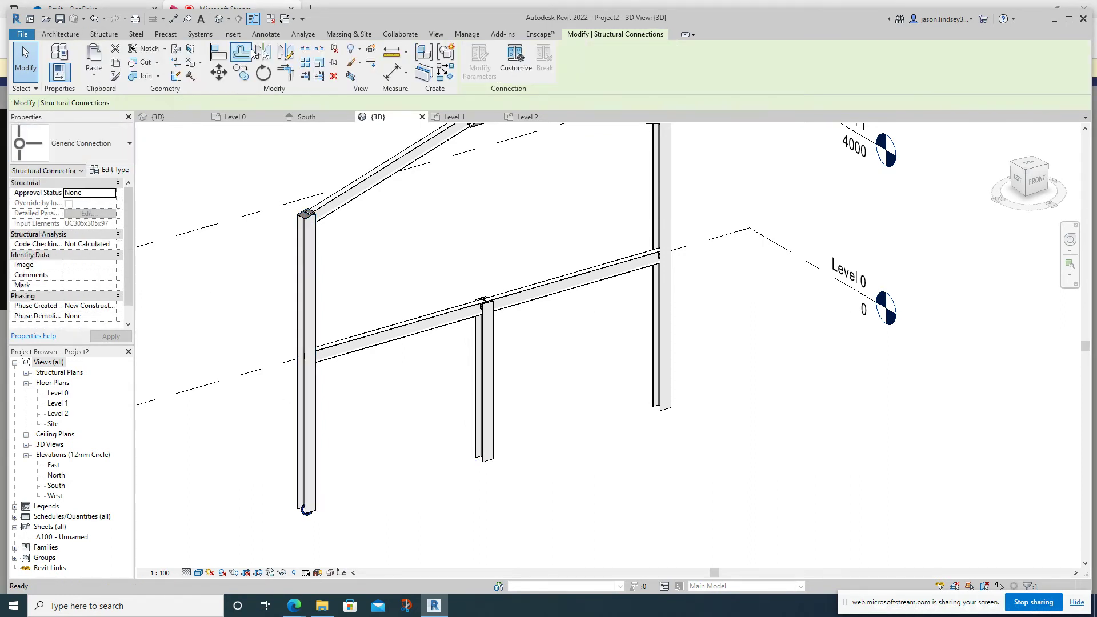
{"action": "left_click", "coordinate": [88, 143]}
{"action": "left_click", "coordinate": [51, 207]}
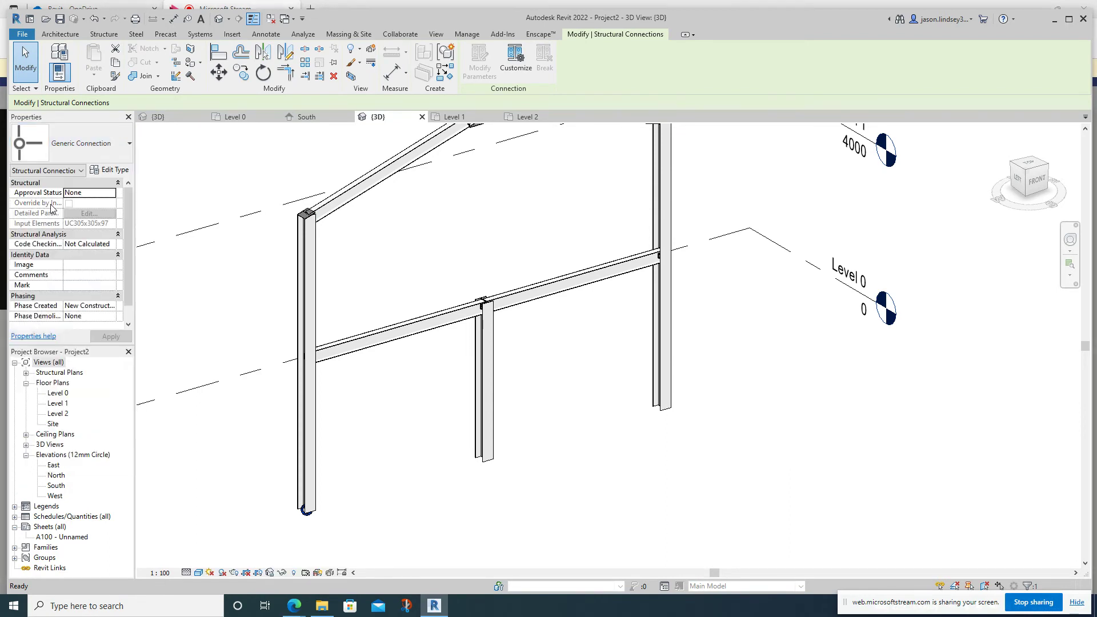
{"action": "left_click", "coordinate": [483, 366]}
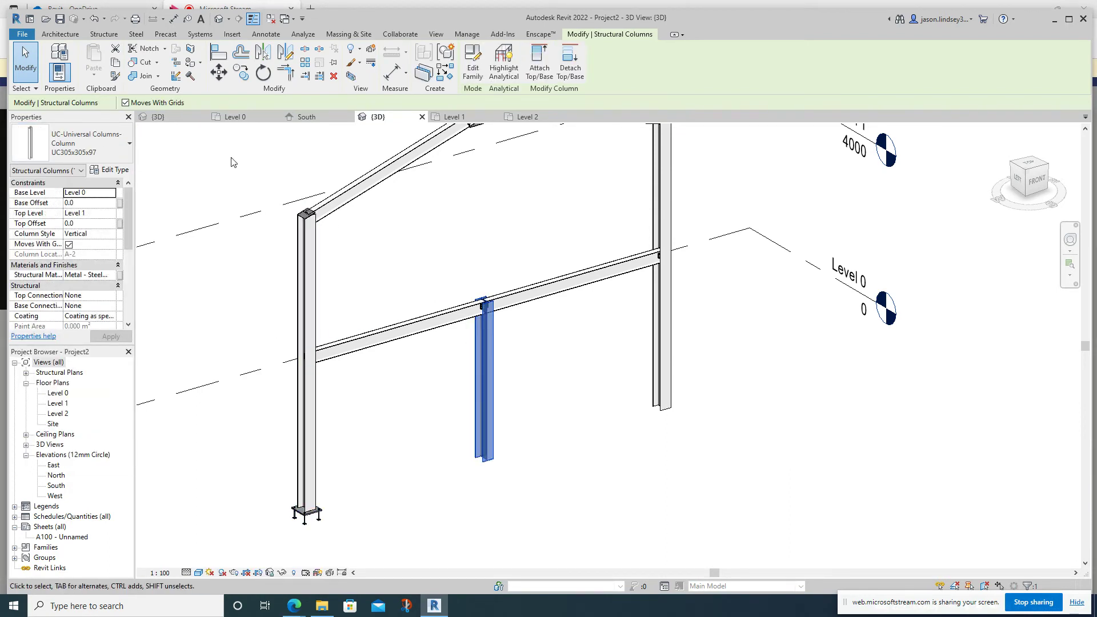
{"action": "left_click", "coordinate": [104, 34]}
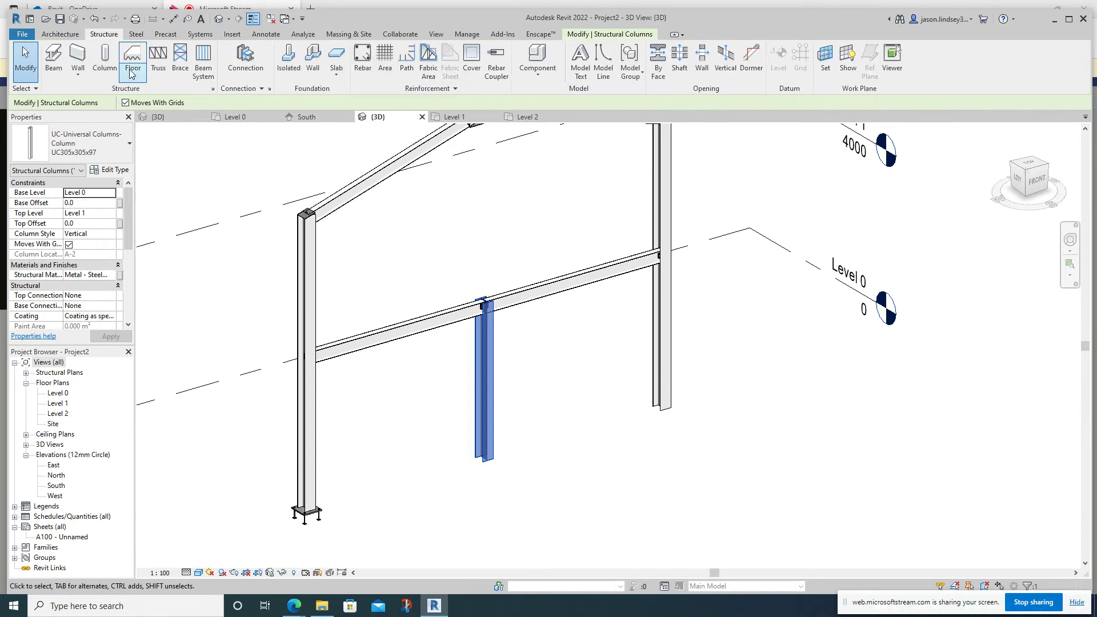
{"action": "left_click", "coordinate": [232, 70]}
{"action": "left_click", "coordinate": [90, 145]}
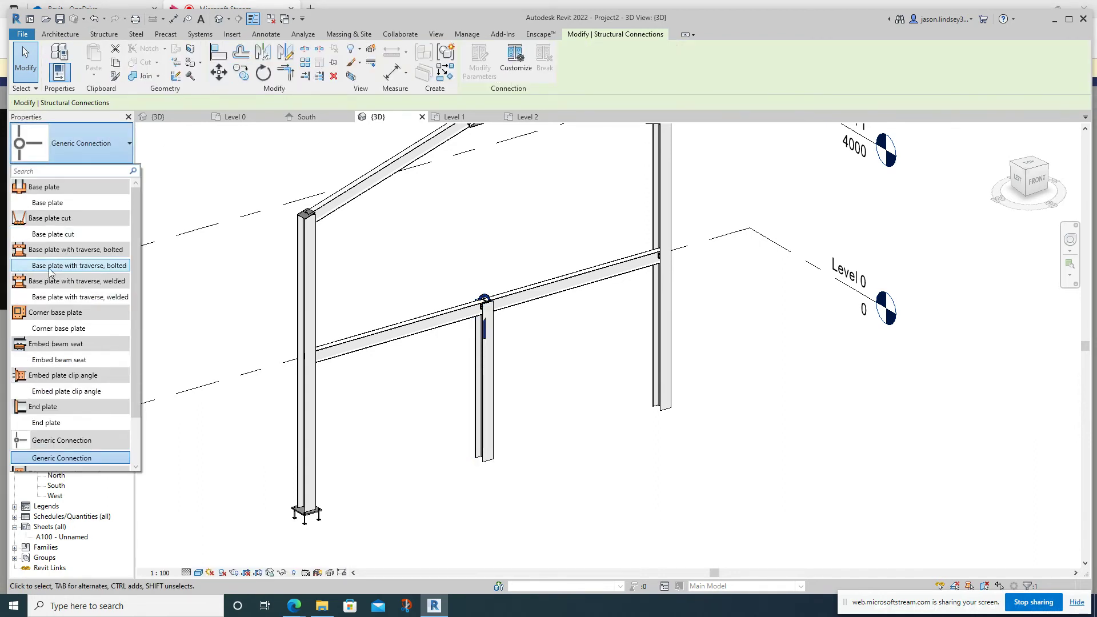
{"action": "left_click", "coordinate": [49, 203]}
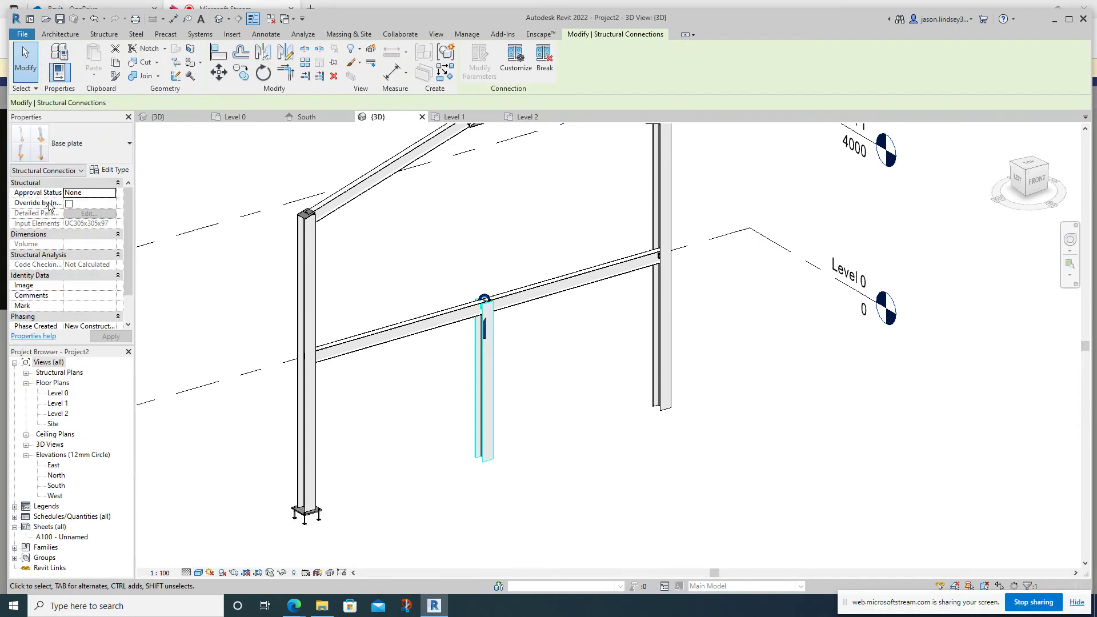
Add a Base plate at the right column's foot, then open the Level 0 floor plan
{"action": "left_click", "coordinate": [659, 323]}
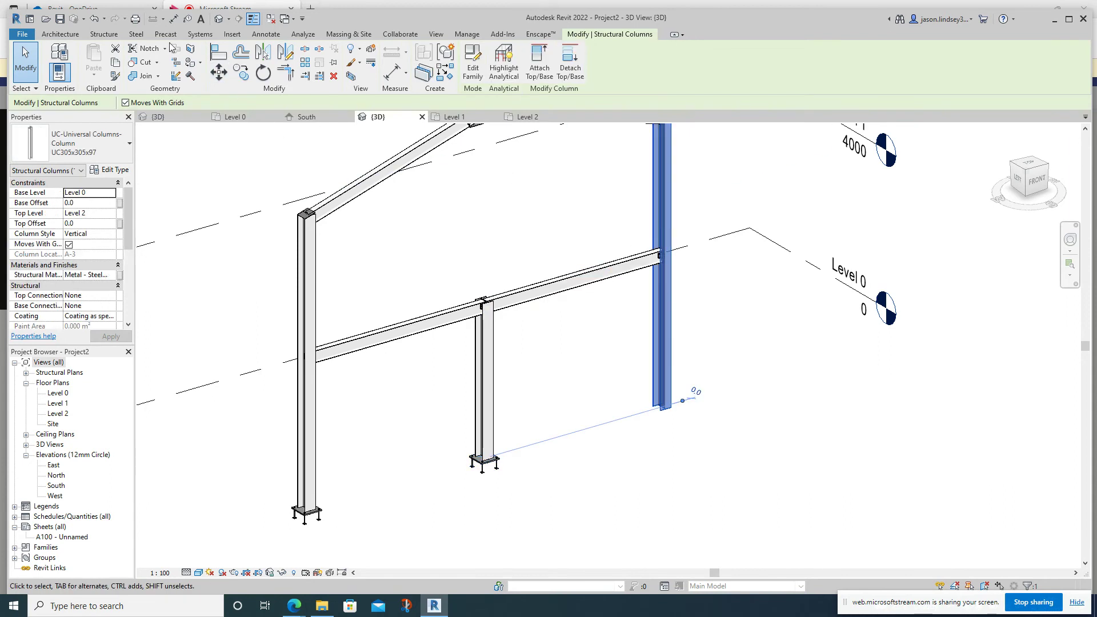
{"action": "left_click", "coordinate": [112, 37]}
{"action": "left_click", "coordinate": [231, 70]}
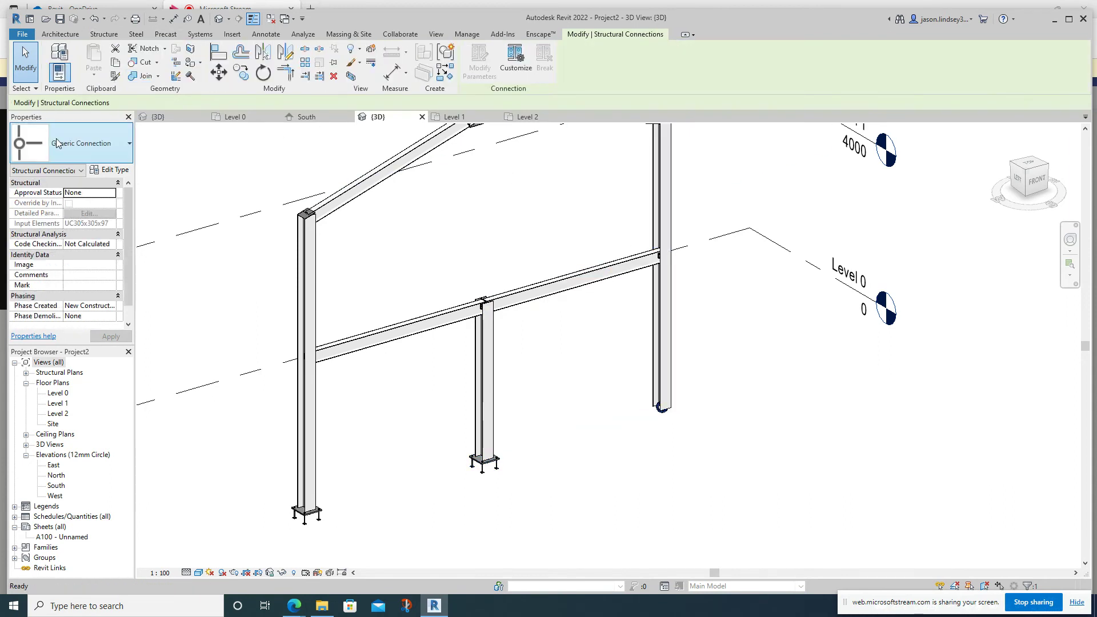
{"action": "left_click", "coordinate": [63, 144]}
{"action": "left_click", "coordinate": [49, 203]}
{"action": "left_click", "coordinate": [661, 365]}
{"action": "scroll", "coordinate": [608, 389], "scroll_direction": "down", "scroll_amount": 3}
{"action": "scroll", "coordinate": [507, 380], "scroll_direction": "up", "scroll_amount": 1}
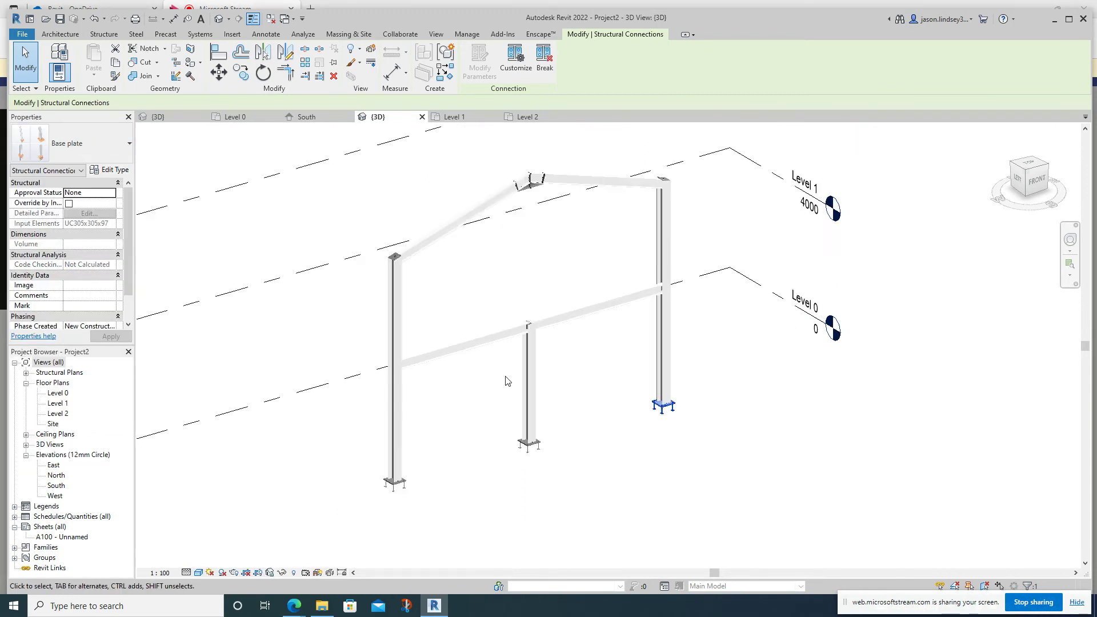
{"action": "scroll", "coordinate": [605, 375], "scroll_direction": "up", "scroll_amount": 1}
{"action": "key", "text": "Escape"}
{"action": "key", "text": "Escape"}
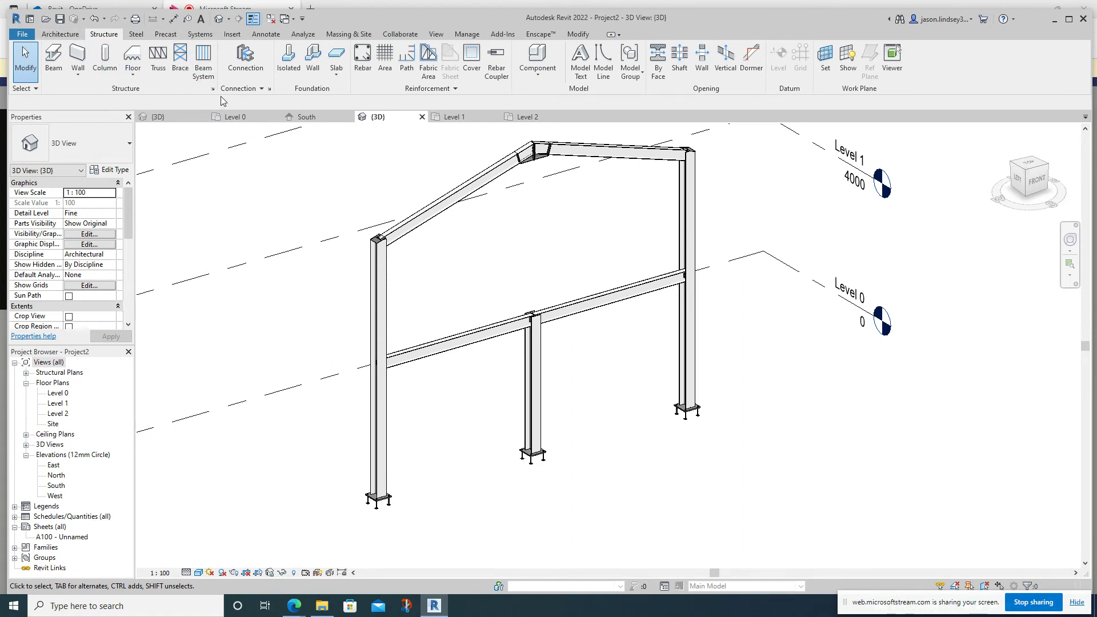
{"action": "left_click", "coordinate": [251, 118]}
Load Pad Foundation-Rectangular.rfa from Structural Foundations with the 1000x1000x500 type
{"action": "left_click", "coordinate": [289, 57]}
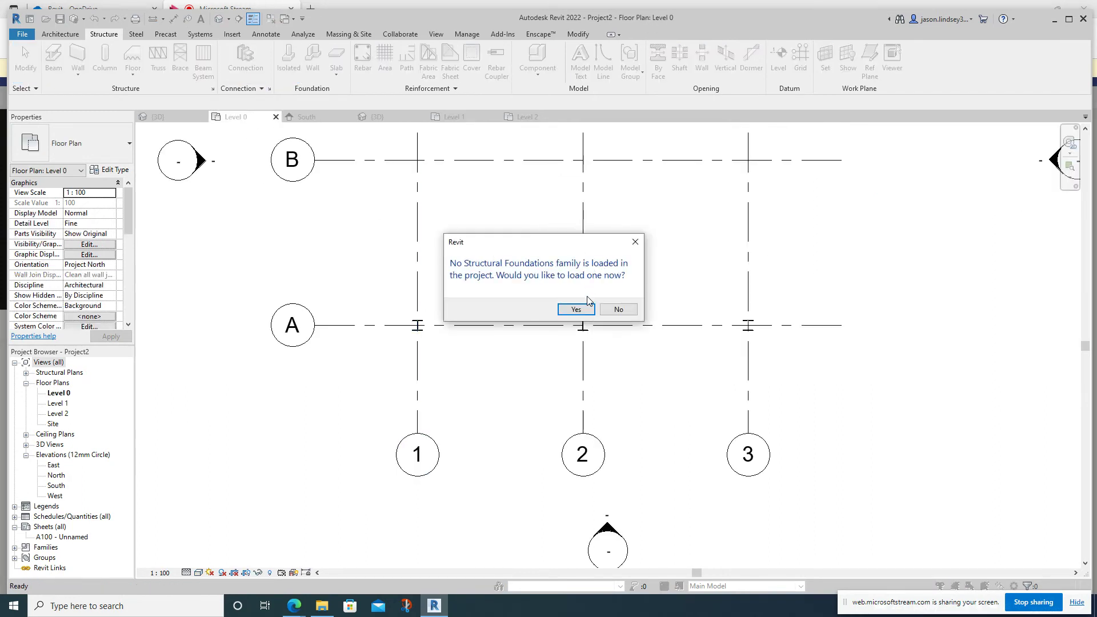
{"action": "left_click", "coordinate": [576, 310]}
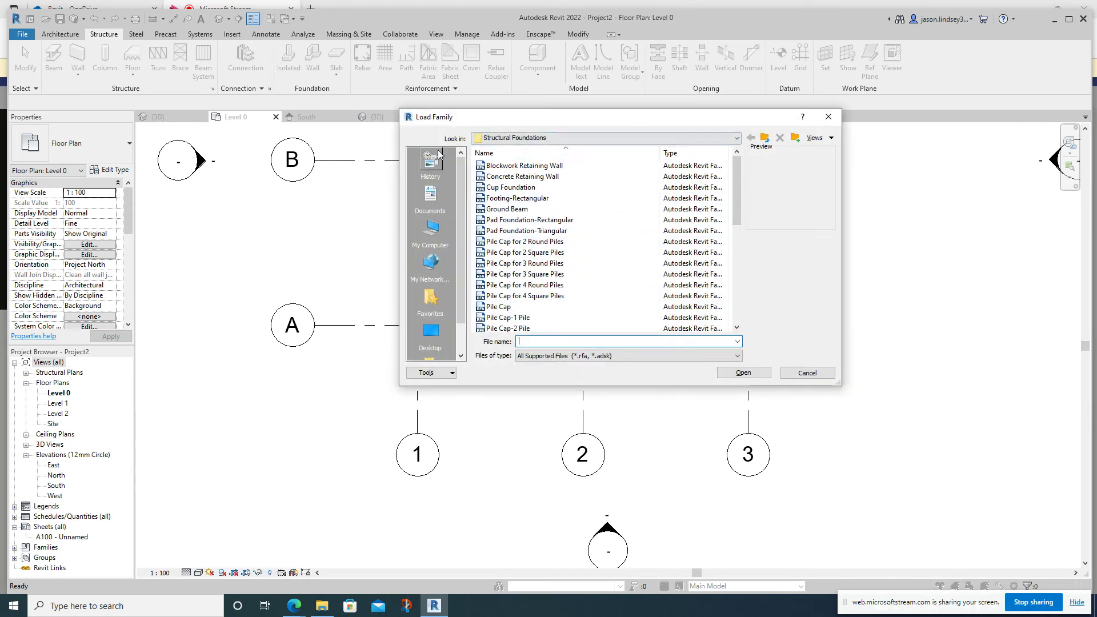
{"action": "left_click", "coordinate": [764, 138]}
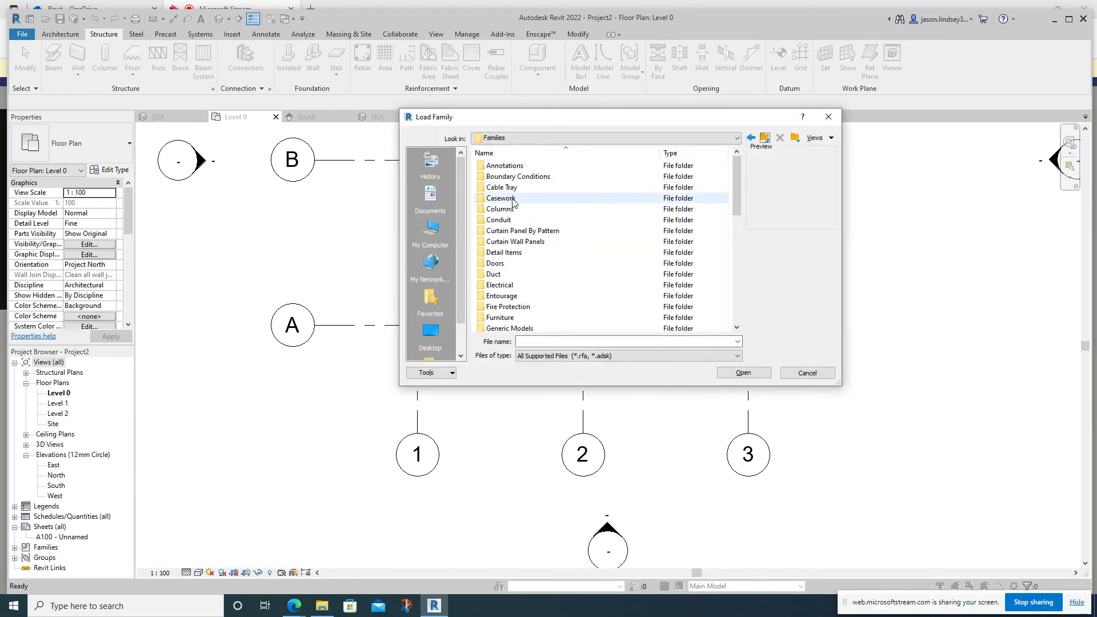
{"action": "scroll", "coordinate": [562, 202], "scroll_direction": "down", "scroll_amount": 3}
{"action": "scroll", "coordinate": [562, 202], "scroll_direction": "down", "scroll_amount": 5}
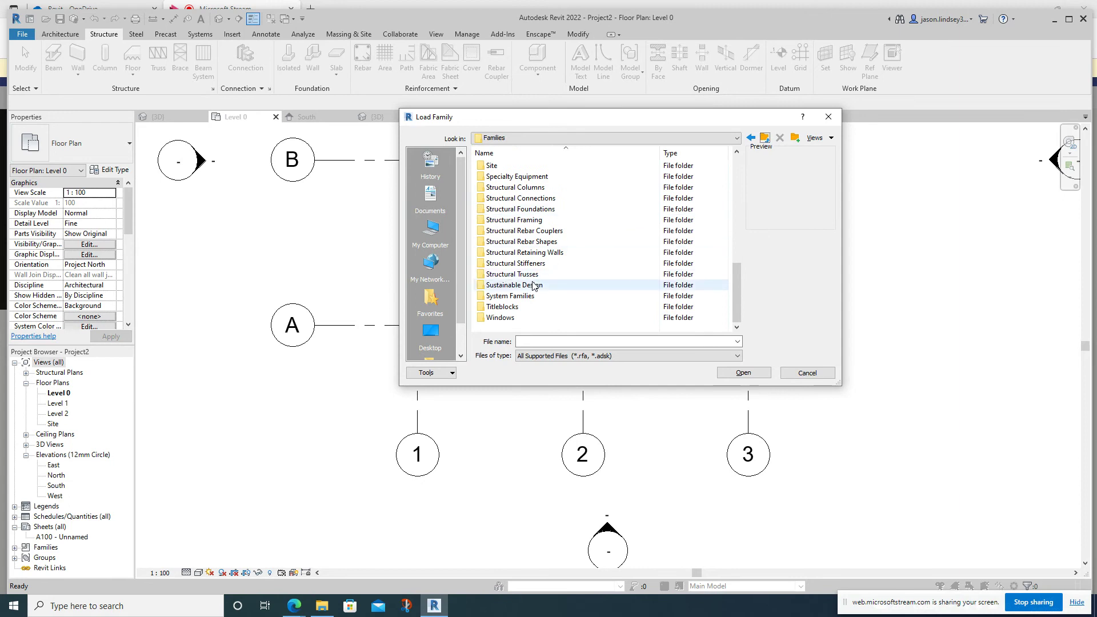
{"action": "double_click", "coordinate": [543, 209]}
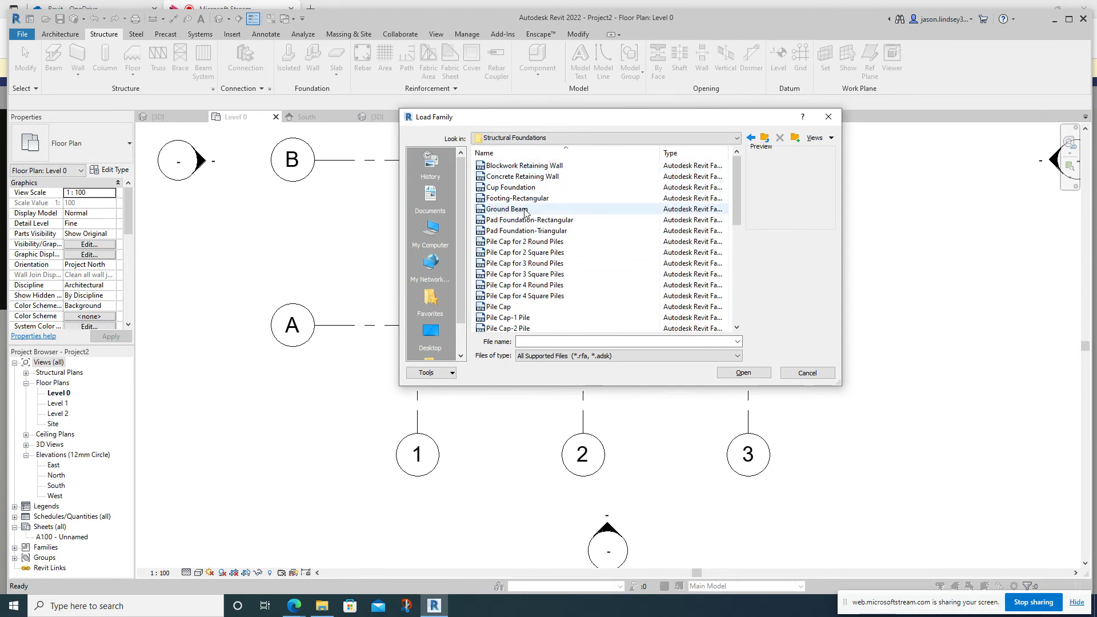
{"action": "left_click", "coordinate": [557, 222]}
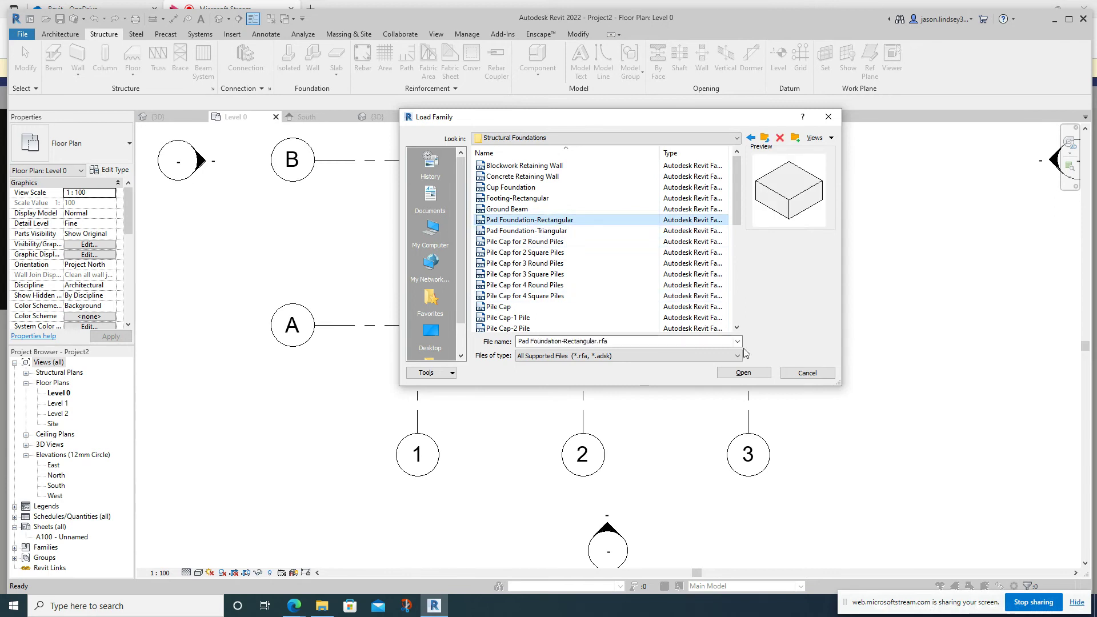
{"action": "left_click", "coordinate": [745, 373]}
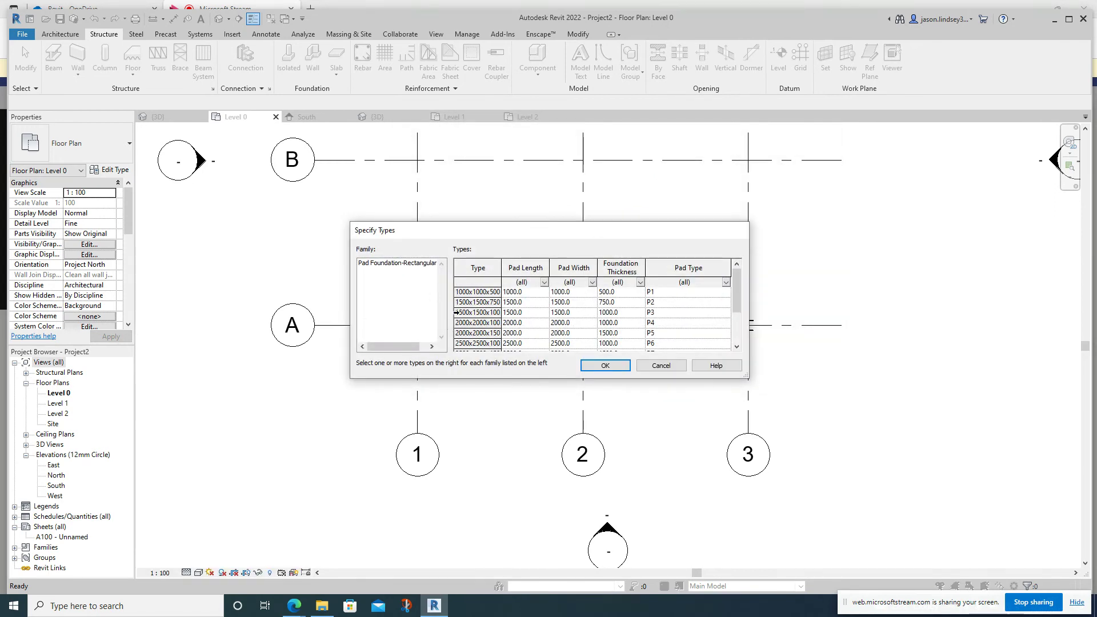
{"action": "left_click", "coordinate": [470, 292]}
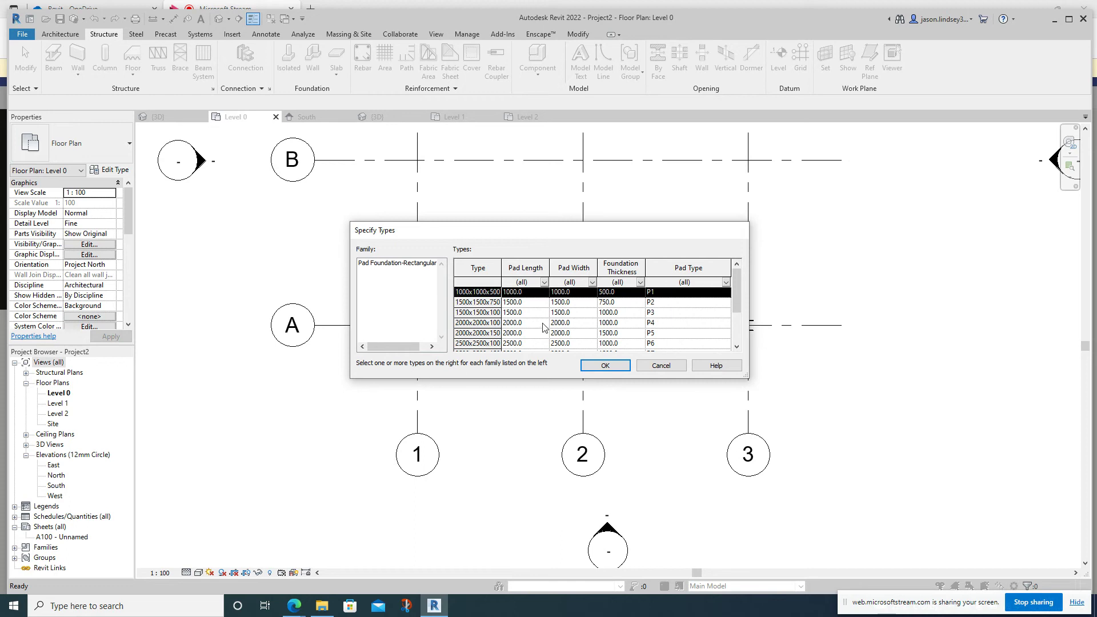
{"action": "left_click", "coordinate": [600, 364]}
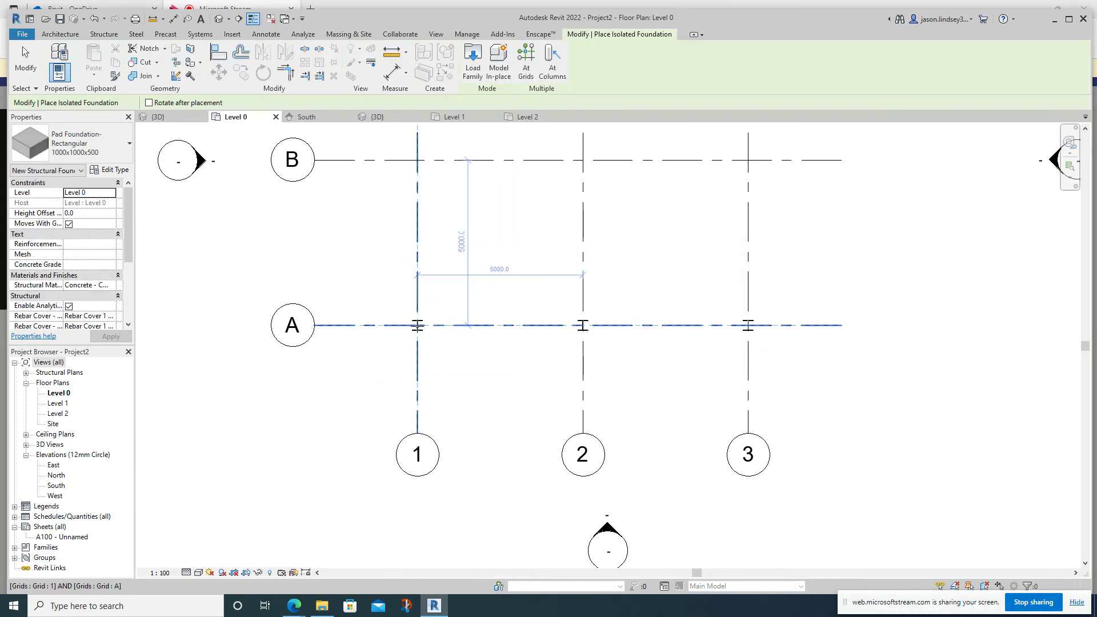
Place 1000x1000x500 pad foundations at grids 1/A, 2/A and 3/A and check them in 3D
{"action": "left_click", "coordinate": [417, 325]}
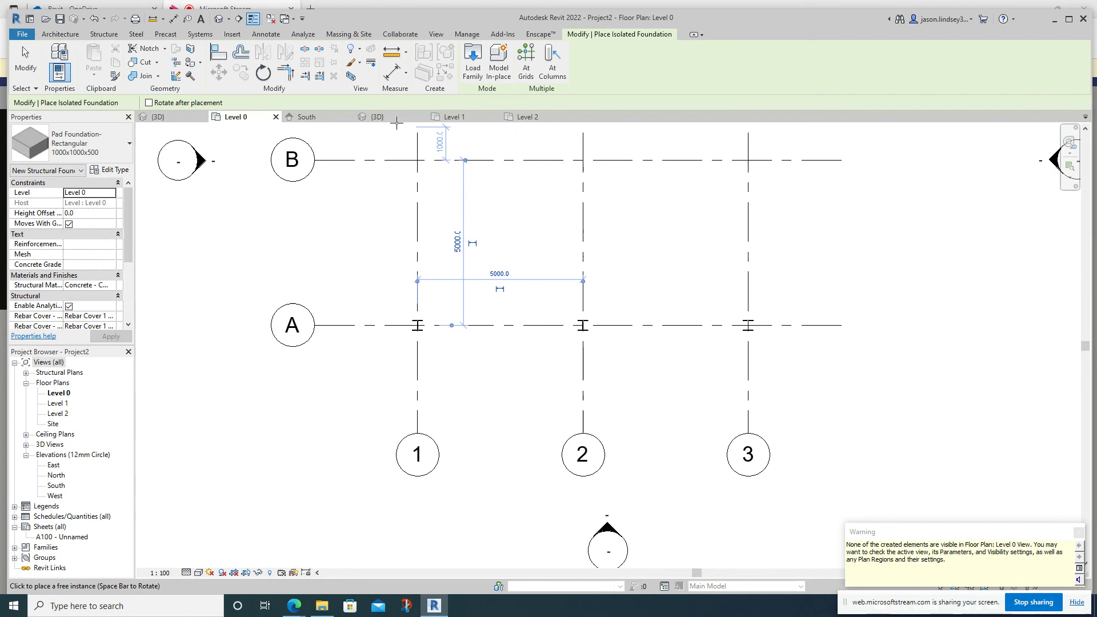
{"action": "left_click", "coordinate": [377, 116]}
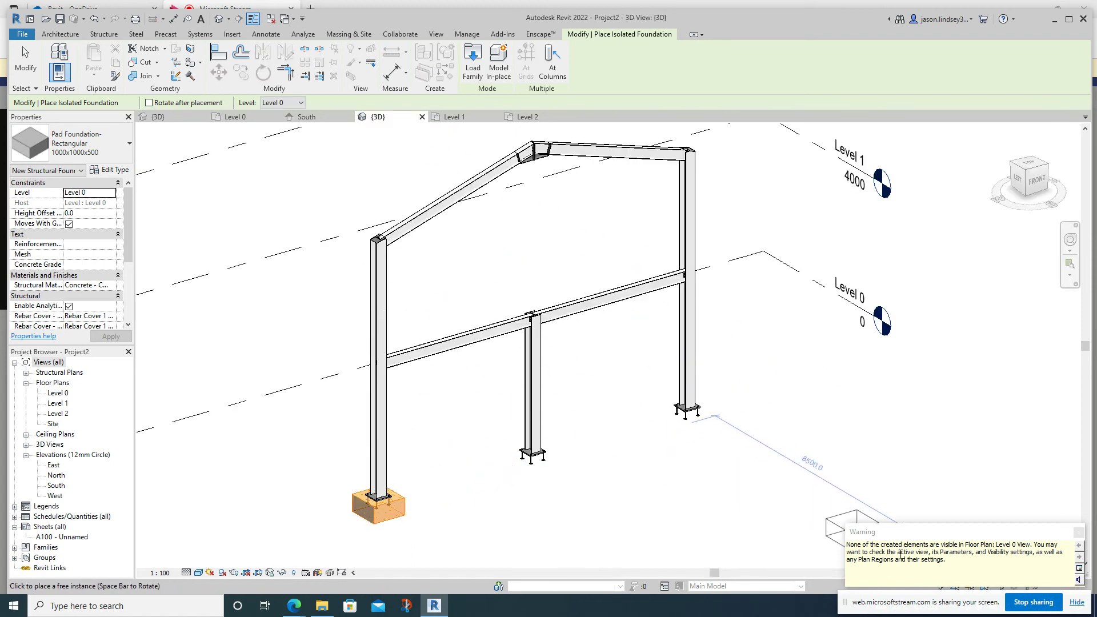
{"action": "left_click", "coordinate": [235, 117]}
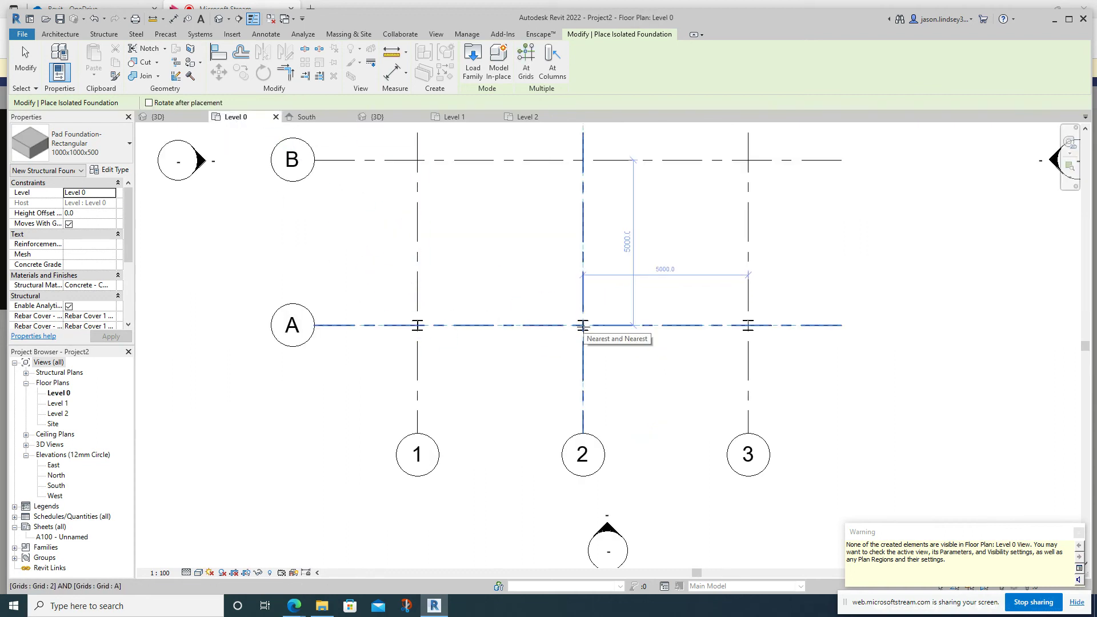
{"action": "left_click", "coordinate": [583, 326]}
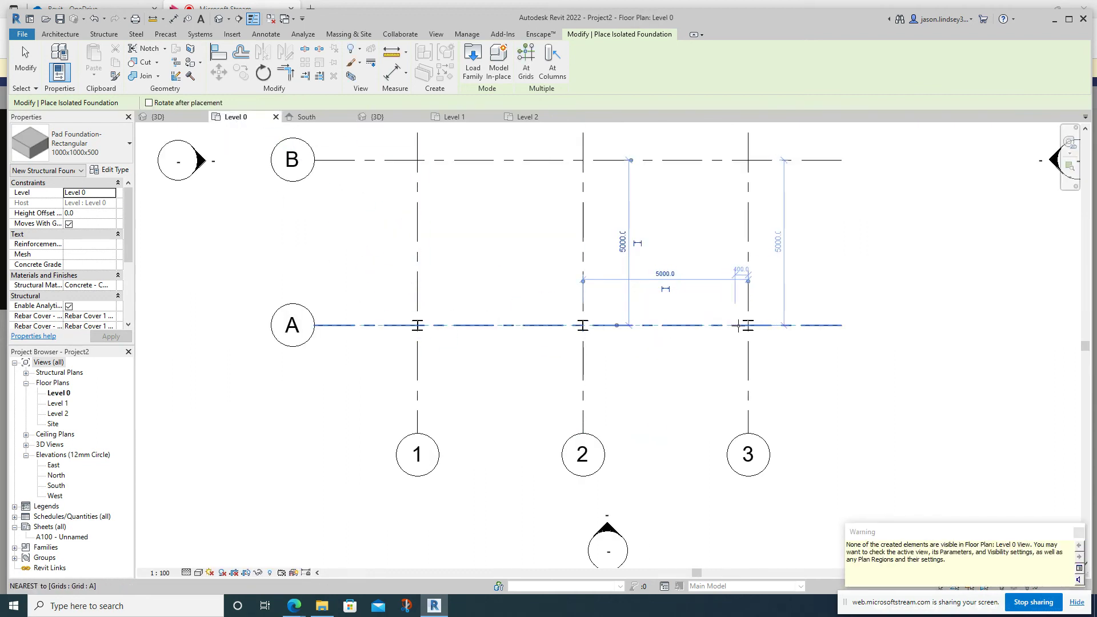
{"action": "left_click", "coordinate": [749, 326]}
{"action": "key", "text": "Escape"}
{"action": "key", "text": "Escape"}
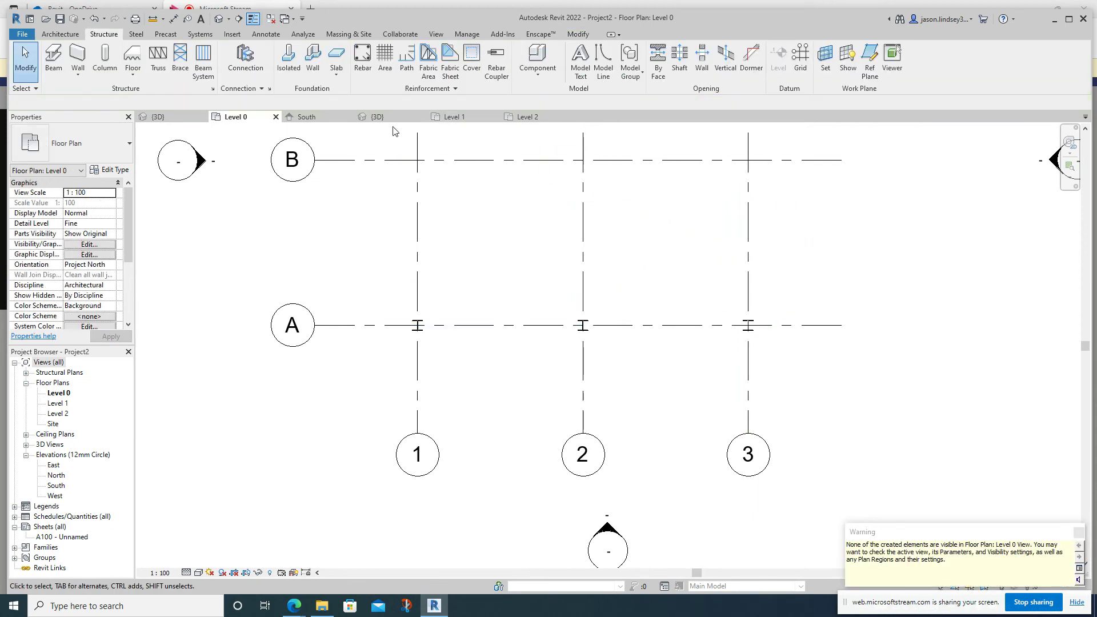
{"action": "left_click", "coordinate": [377, 116]}
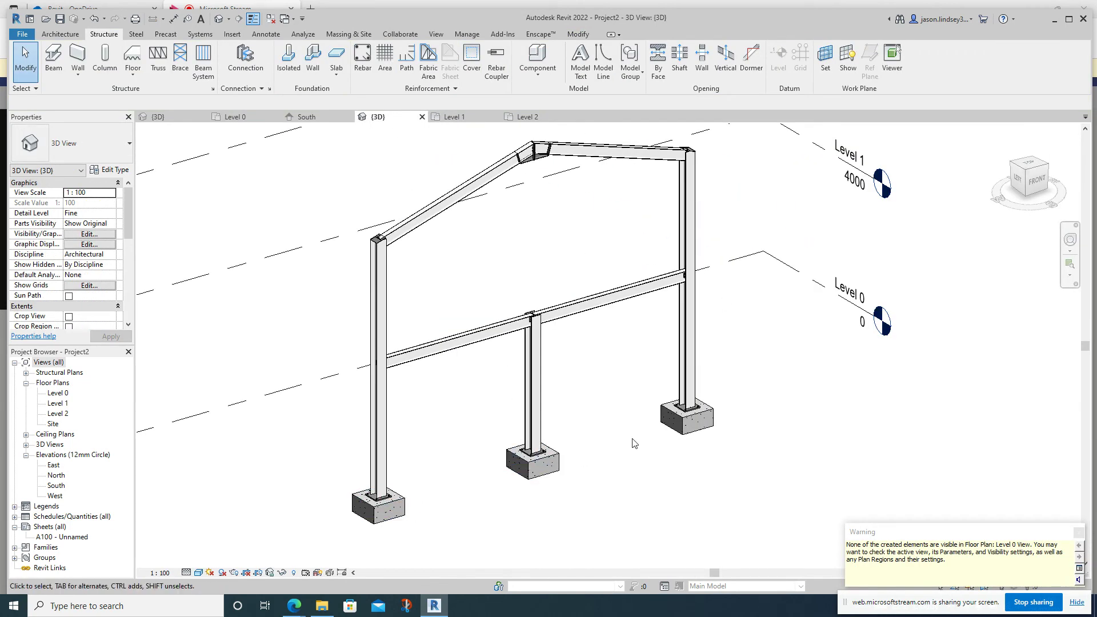
{"action": "scroll", "coordinate": [474, 263], "scroll_direction": "down", "scroll_amount": 3}
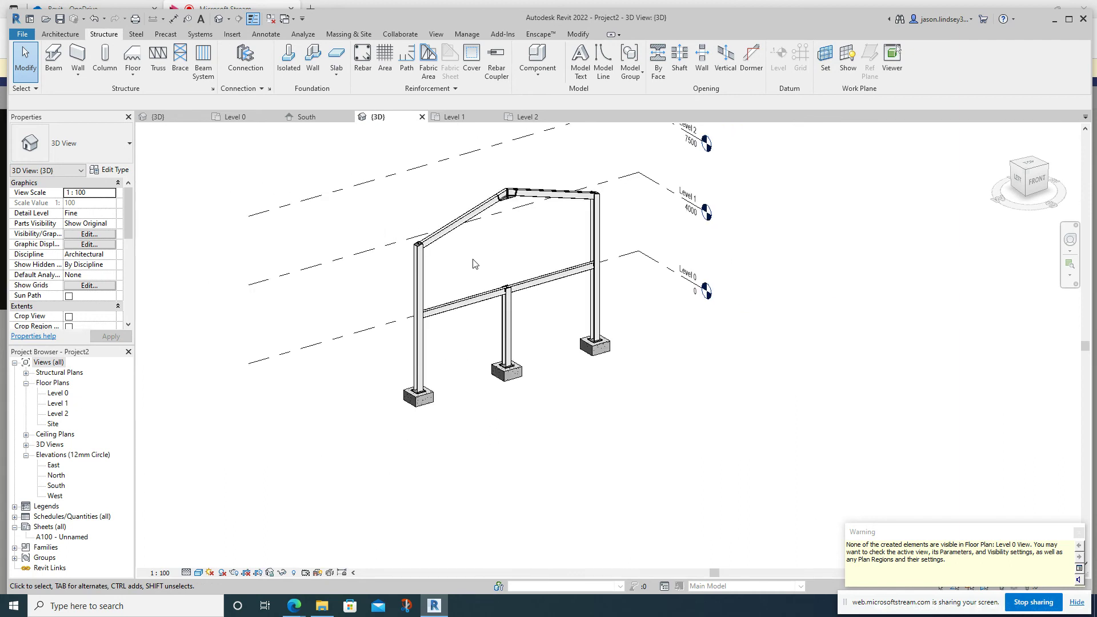
Select the grid A frame's columns, beams and footings and show grids A and B in Level 0
{"action": "middle_click_drag", "start_coordinate": [430, 182], "coordinate": [547, 299], "text": "shift"}
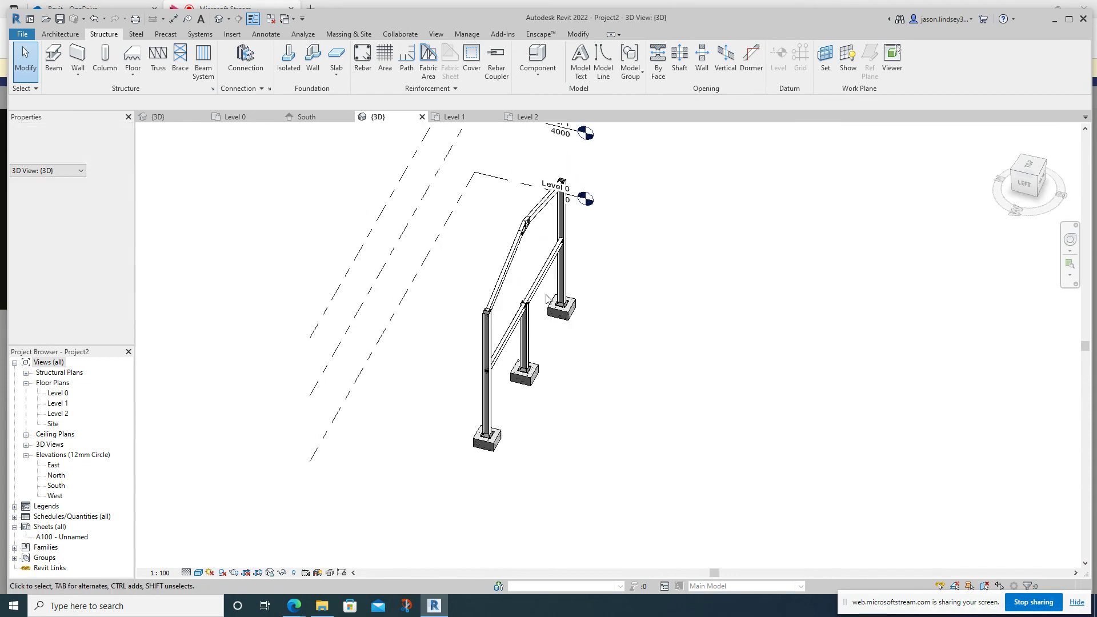
{"action": "left_click_drag", "start_coordinate": [423, 158], "coordinate": [625, 492]}
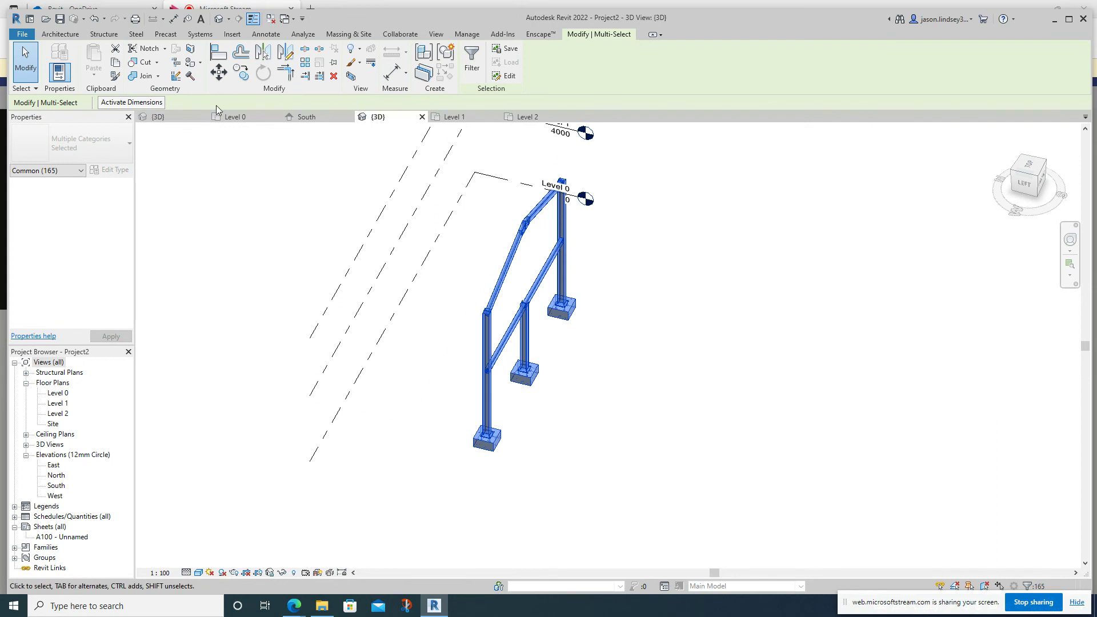
{"action": "left_click", "coordinate": [240, 118]}
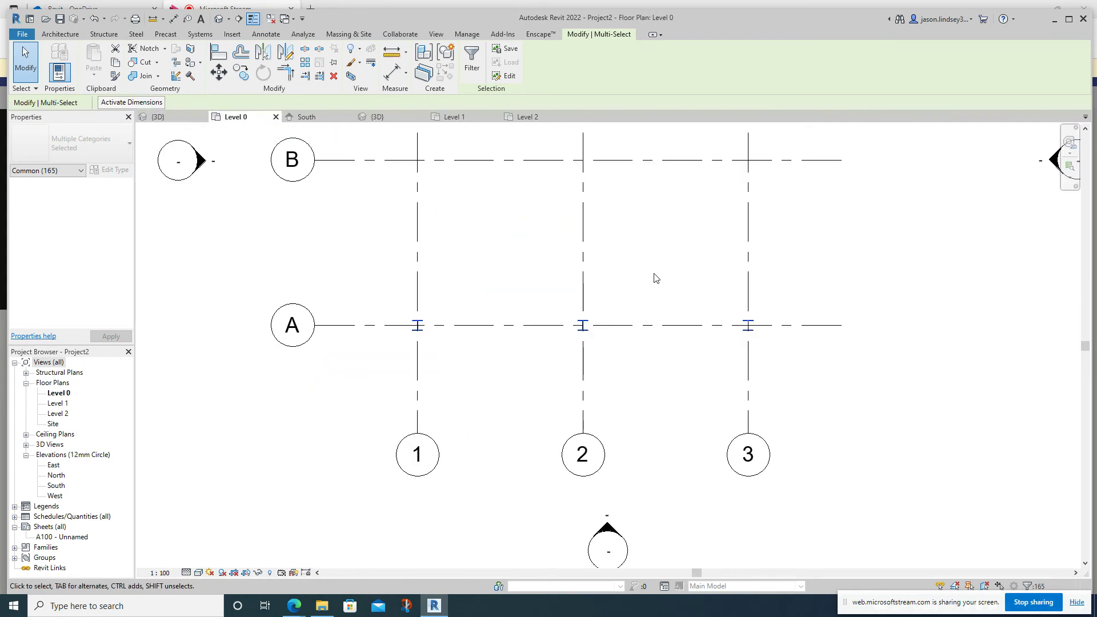
{"action": "middle_click_drag", "start_coordinate": [647, 240], "coordinate": [582, 250]}
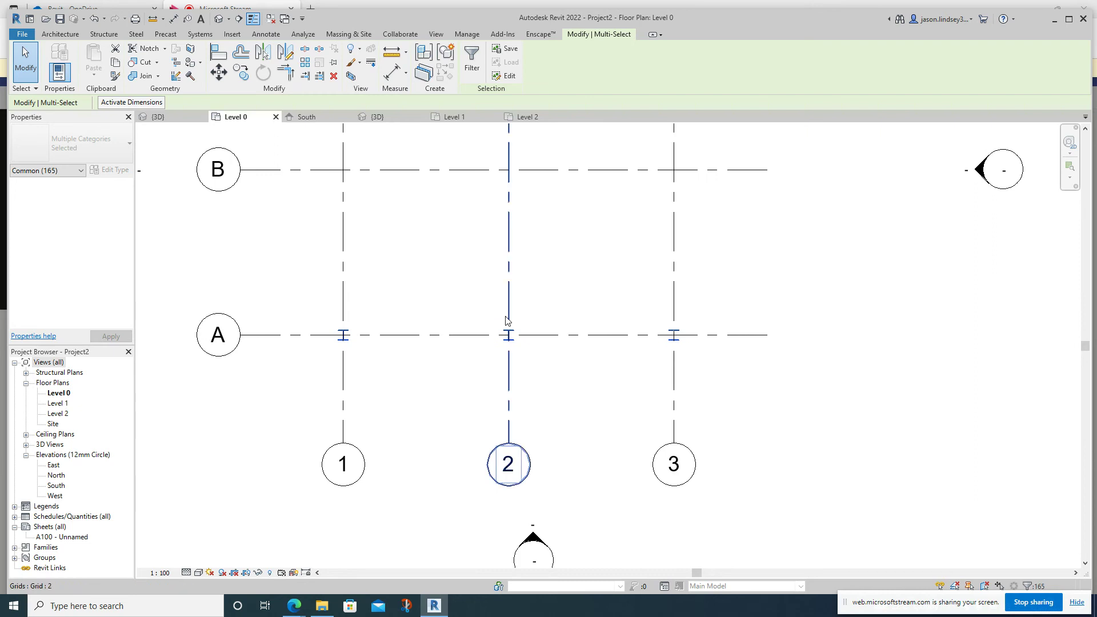
Copy the selected frame onto grids B and C, then review the three frames in 3D
{"action": "left_click", "coordinate": [241, 73]}
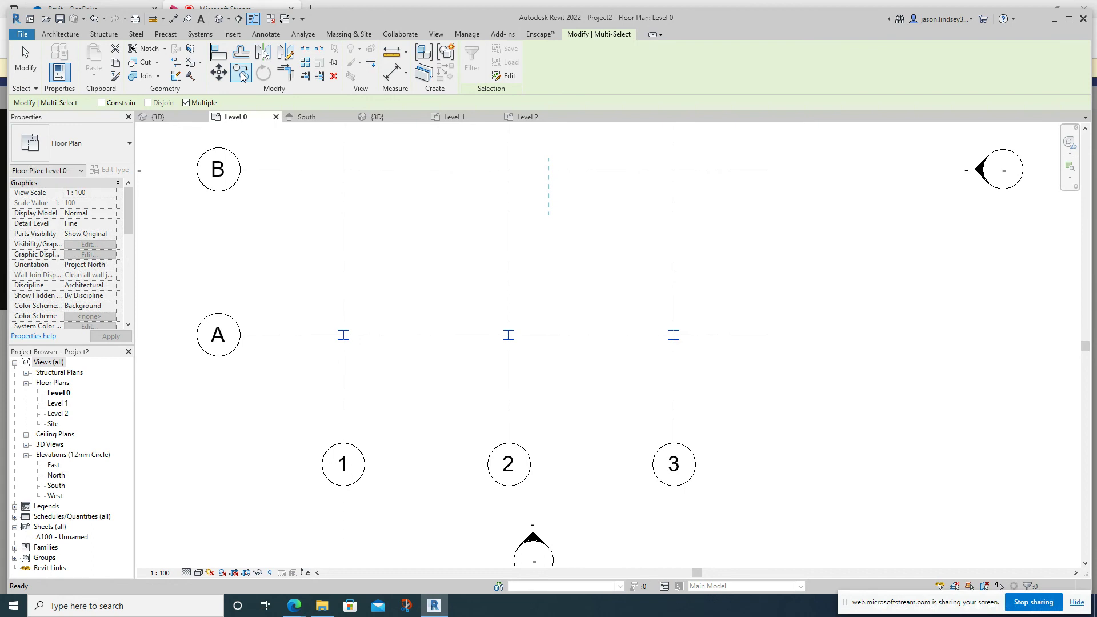
{"action": "left_click", "coordinate": [470, 336]}
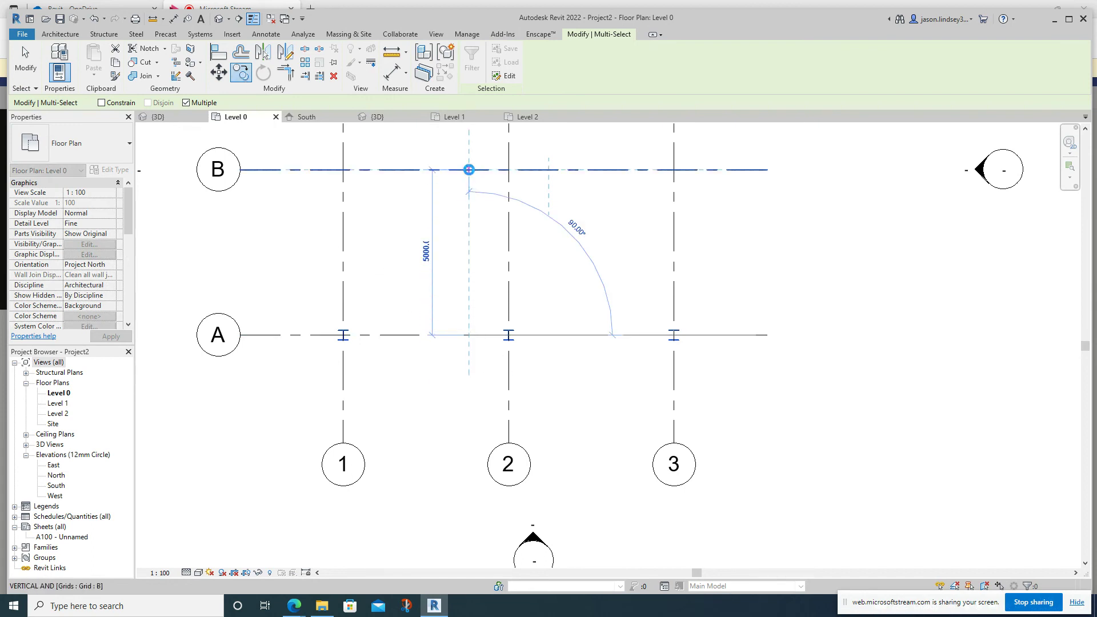
{"action": "left_click", "coordinate": [469, 170]}
{"action": "middle_click_drag", "start_coordinate": [478, 146], "coordinate": [447, 389]}
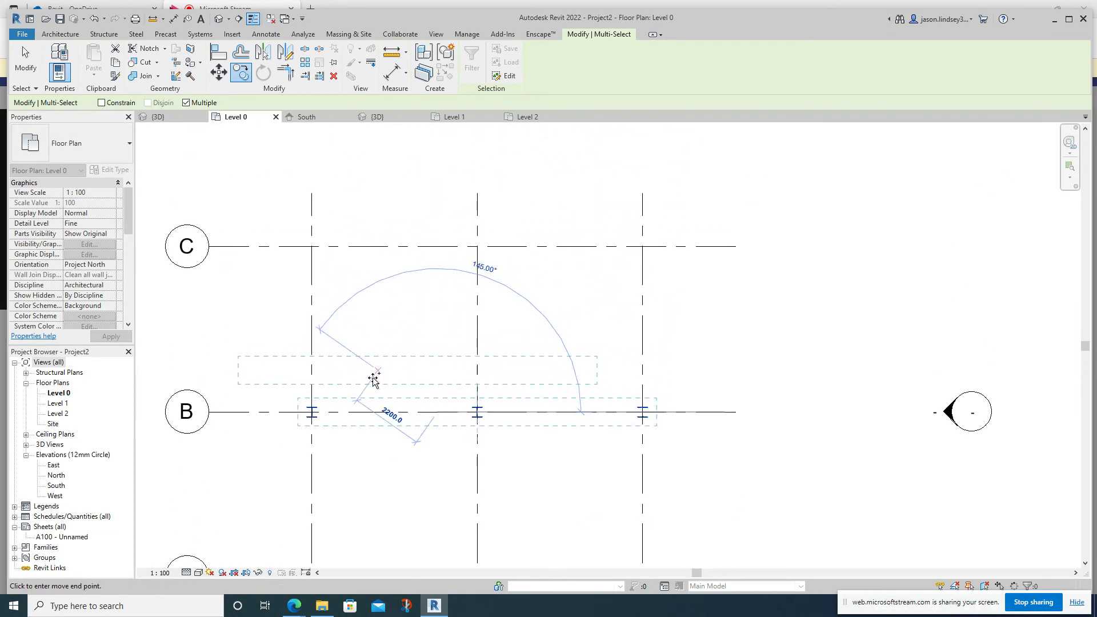
{"action": "left_click", "coordinate": [445, 246]}
{"action": "left_click", "coordinate": [374, 116]}
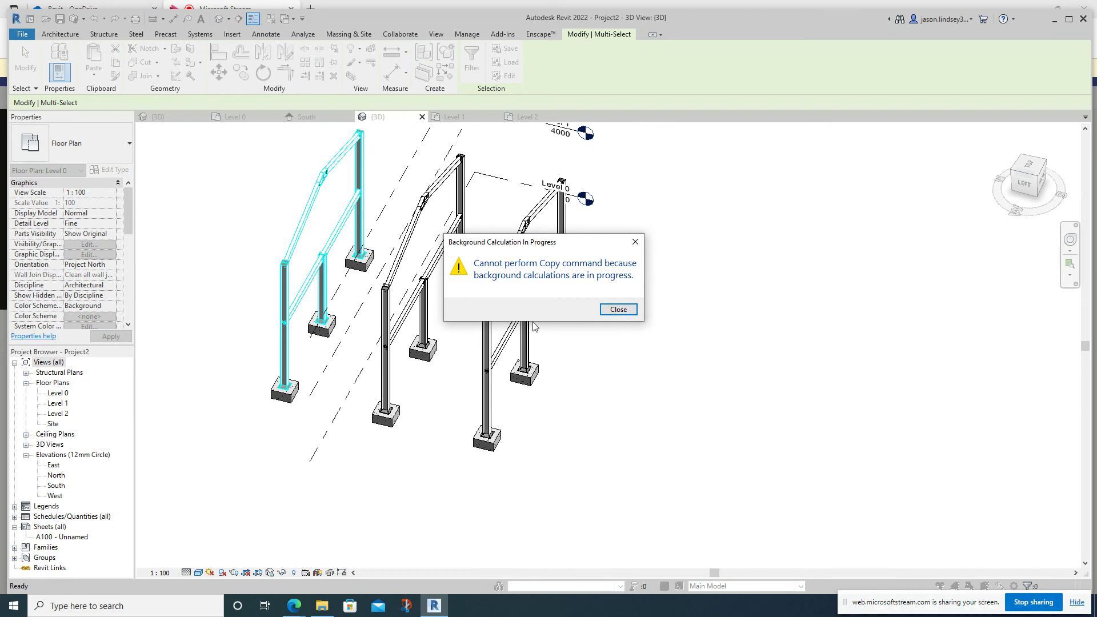
{"action": "left_click", "coordinate": [618, 310]}
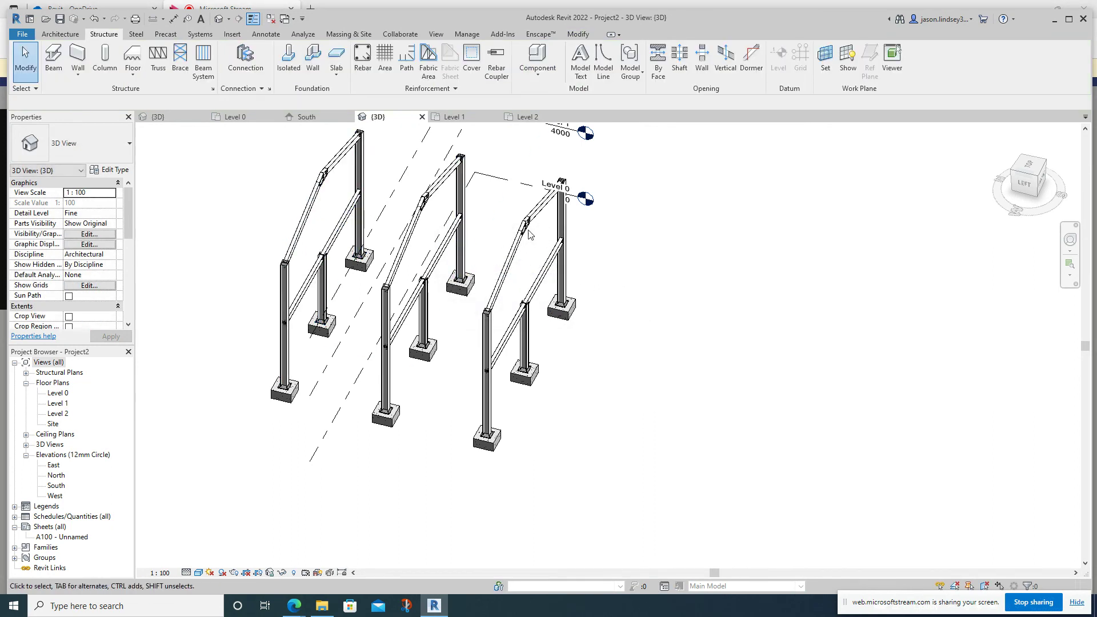
{"action": "middle_click_drag", "start_coordinate": [440, 257], "coordinate": [447, 228], "text": "shift"}
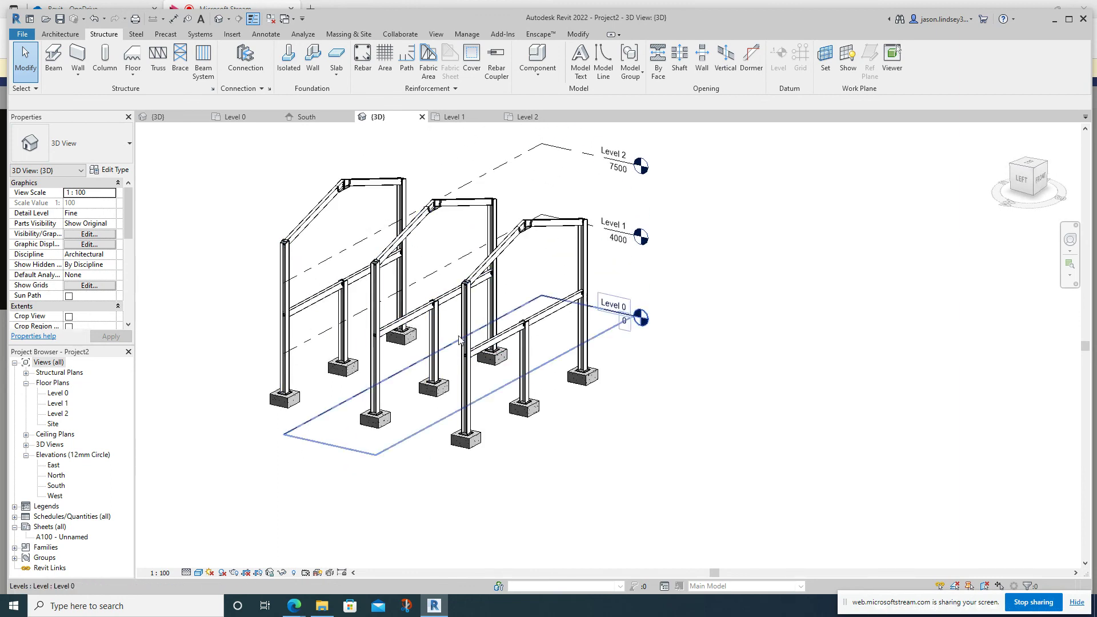
{"action": "middle_click_drag", "start_coordinate": [449, 241], "coordinate": [445, 235], "text": "shift"}
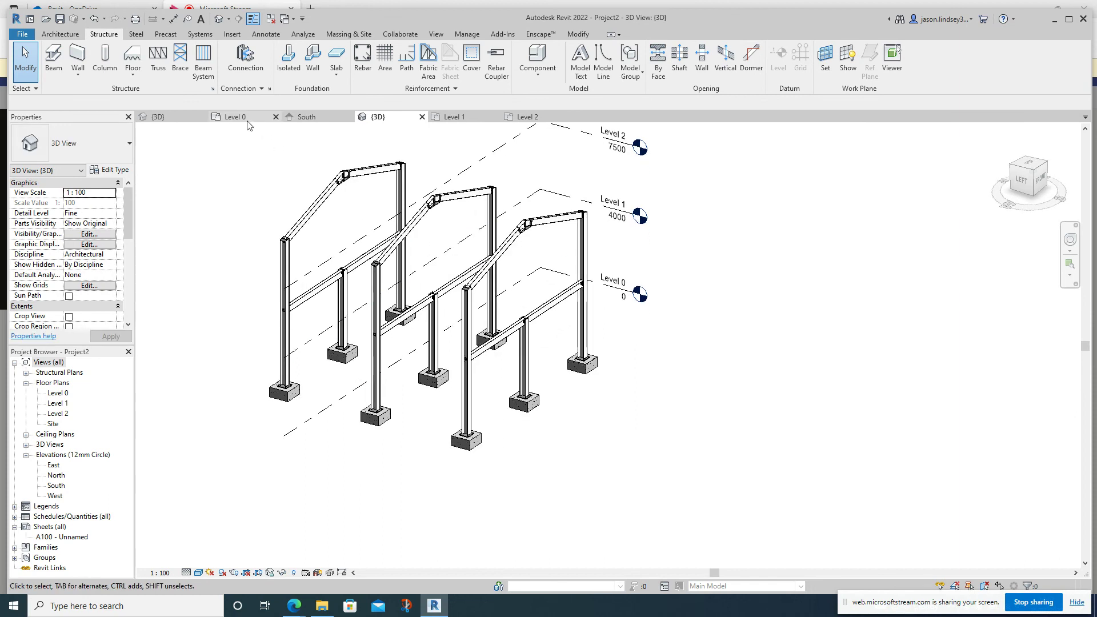
On the Level 1 plan, draw beams from grid C to B along grids 1, 2 and 3
{"action": "left_click", "coordinate": [458, 117]}
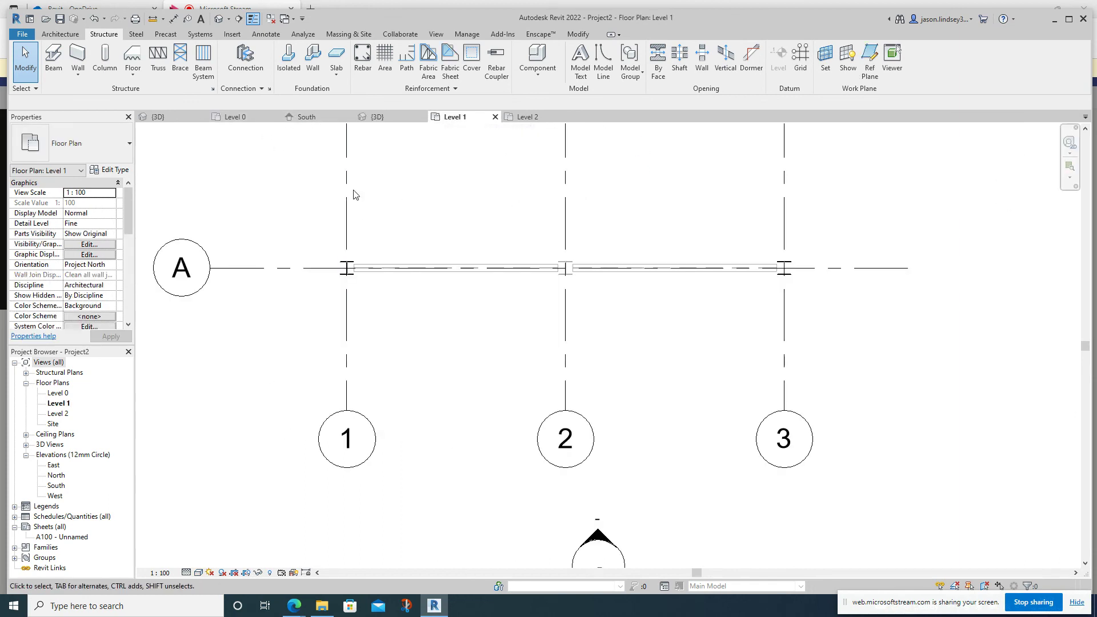
{"action": "middle_click_drag", "start_coordinate": [402, 192], "coordinate": [428, 392]}
{"action": "scroll", "coordinate": [415, 339], "scroll_direction": "down", "scroll_amount": 3}
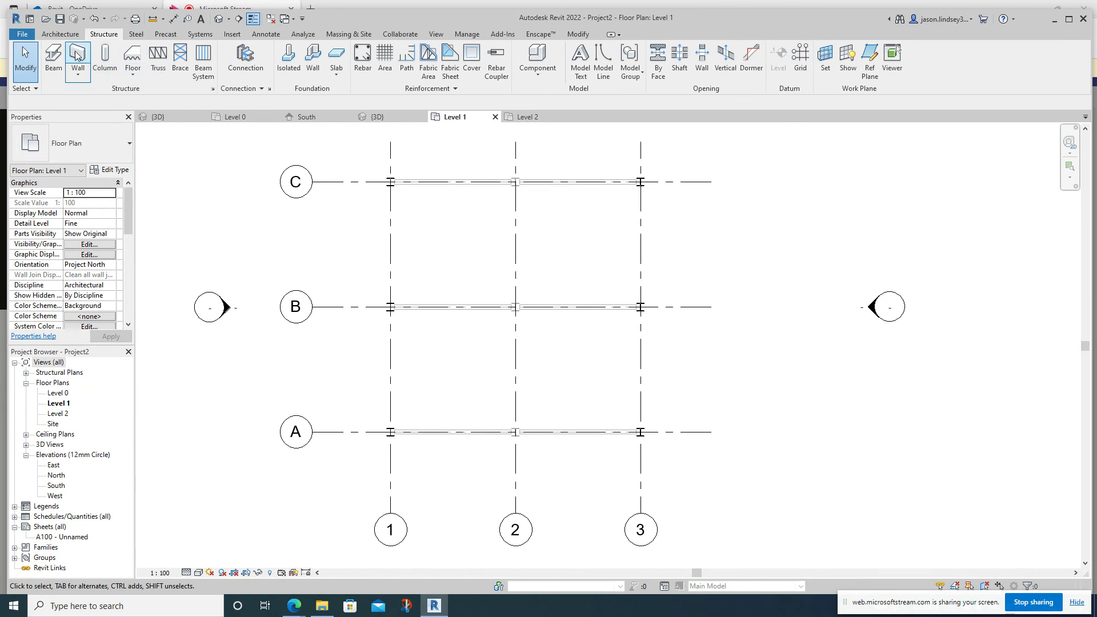
{"action": "left_click", "coordinate": [51, 55]}
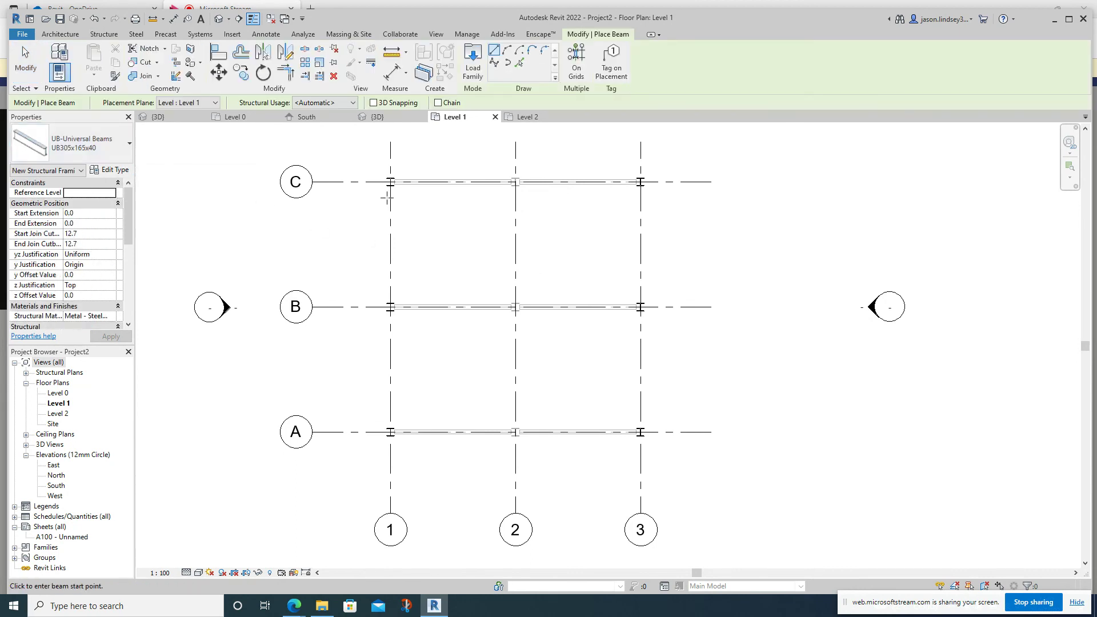
{"action": "left_click", "coordinate": [390, 181]}
{"action": "left_click", "coordinate": [391, 307]}
{"action": "left_click", "coordinate": [515, 182]}
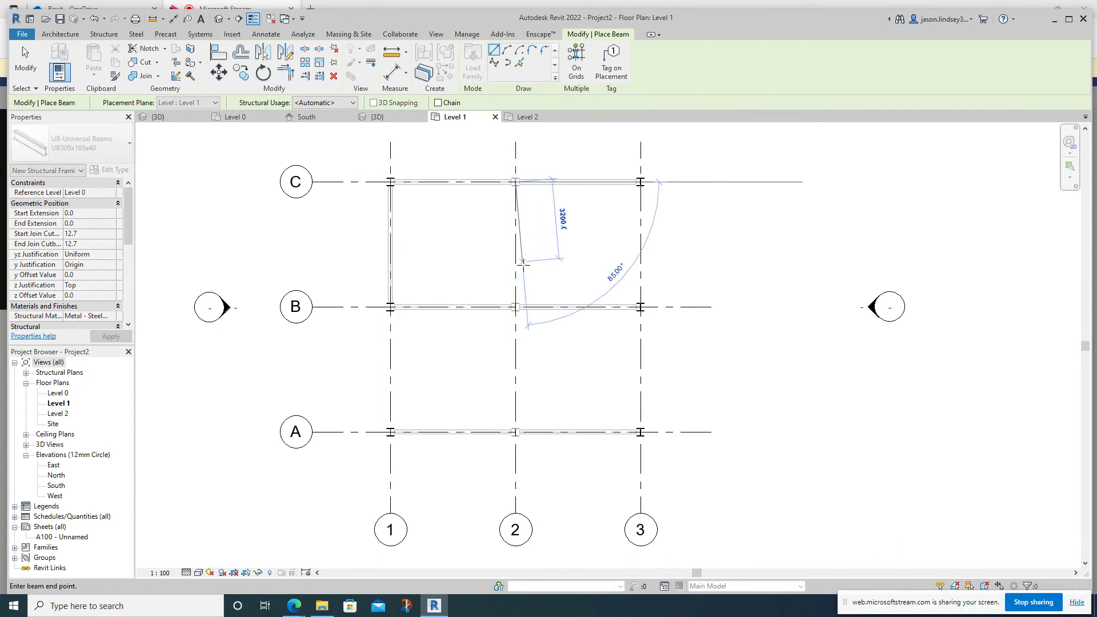
{"action": "left_click", "coordinate": [515, 307]}
{"action": "left_click", "coordinate": [640, 182]}
{"action": "left_click", "coordinate": [641, 307]}
Draw Level 1 beams from grid B to A along grids 1, 2 and 3, then check in 3D
{"action": "left_click", "coordinate": [390, 307]}
{"action": "left_click", "coordinate": [390, 432]}
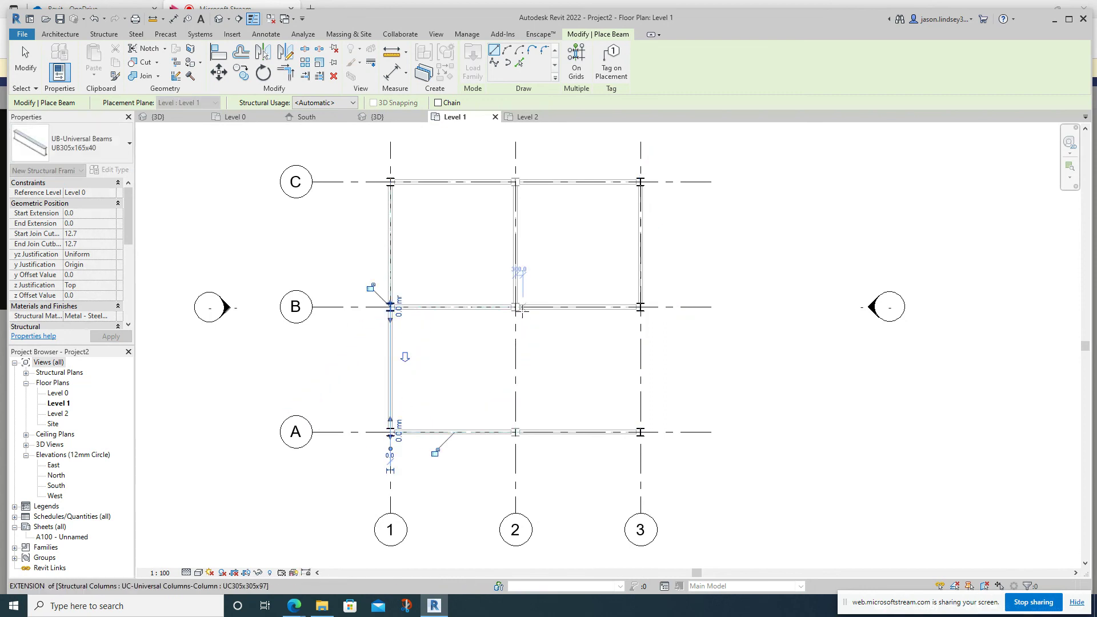
{"action": "left_click", "coordinate": [515, 307]}
{"action": "left_click", "coordinate": [515, 432]}
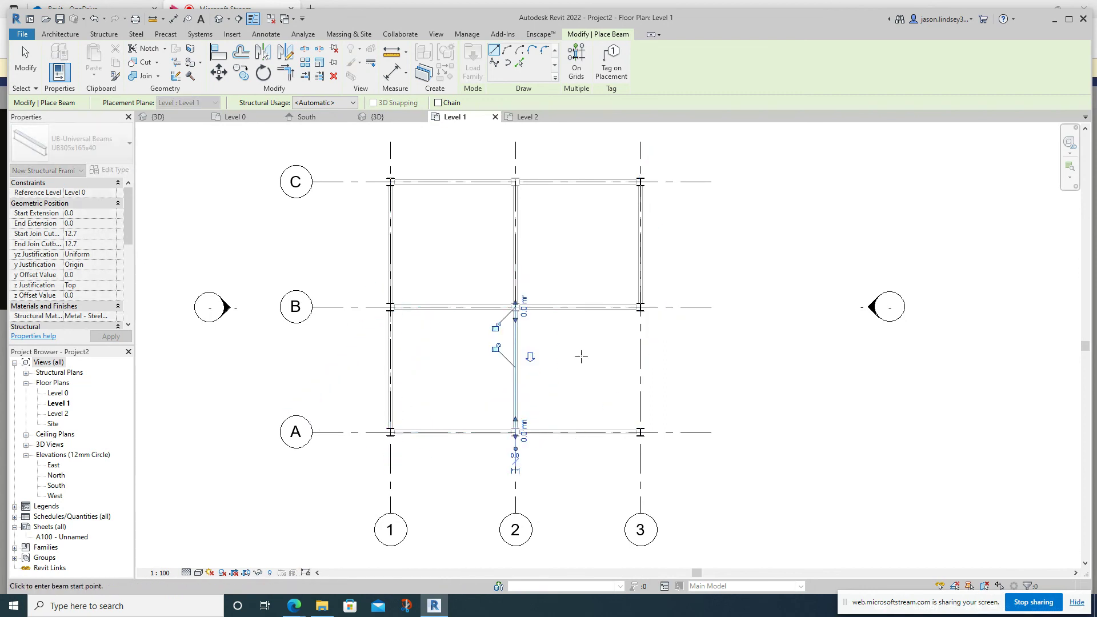
{"action": "left_click", "coordinate": [640, 307]}
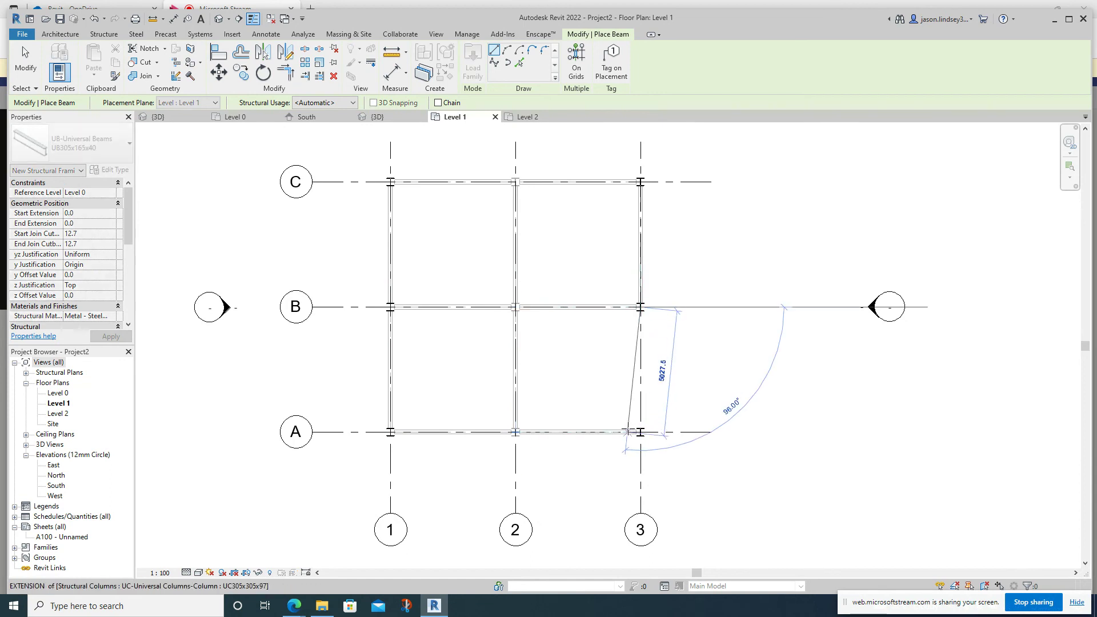
{"action": "left_click", "coordinate": [641, 431]}
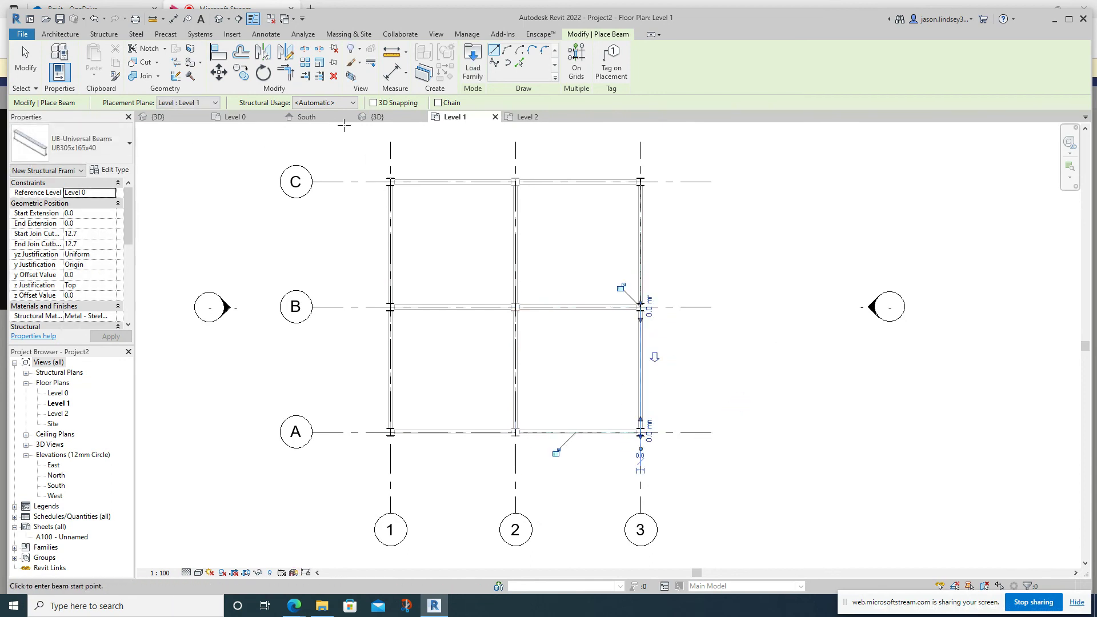
{"action": "left_click", "coordinate": [377, 117]}
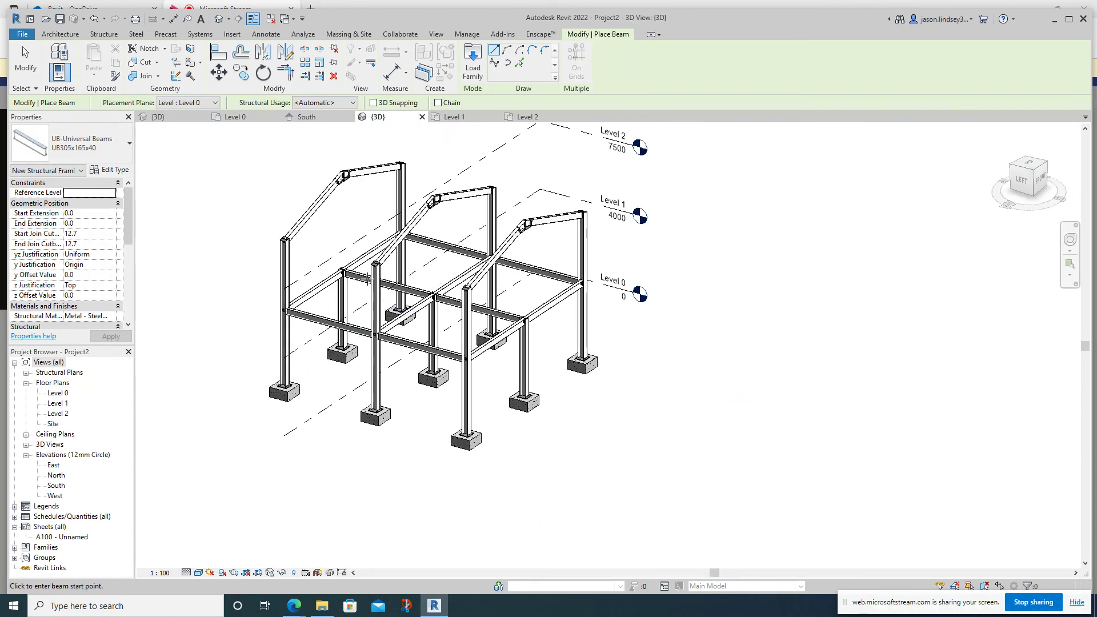
On the Level 2 plan, draw beams B/1–C/1 and B/3–C/3
{"action": "left_click", "coordinate": [527, 117]}
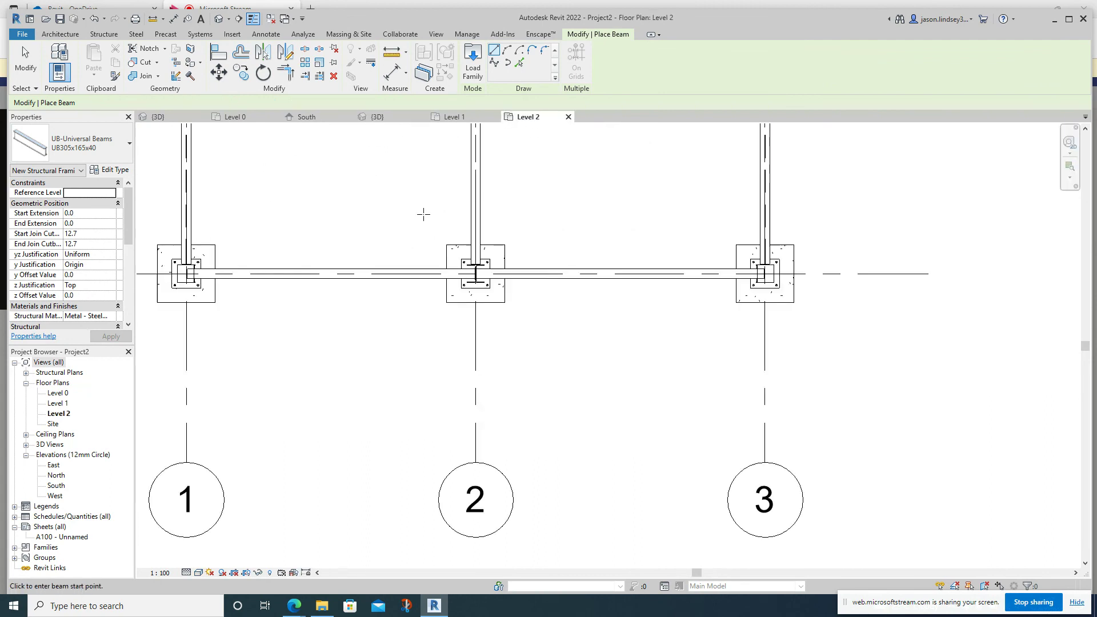
{"action": "scroll", "coordinate": [271, 194], "scroll_direction": "down", "scroll_amount": 3}
{"action": "middle_click_drag", "start_coordinate": [270, 194], "coordinate": [372, 330]}
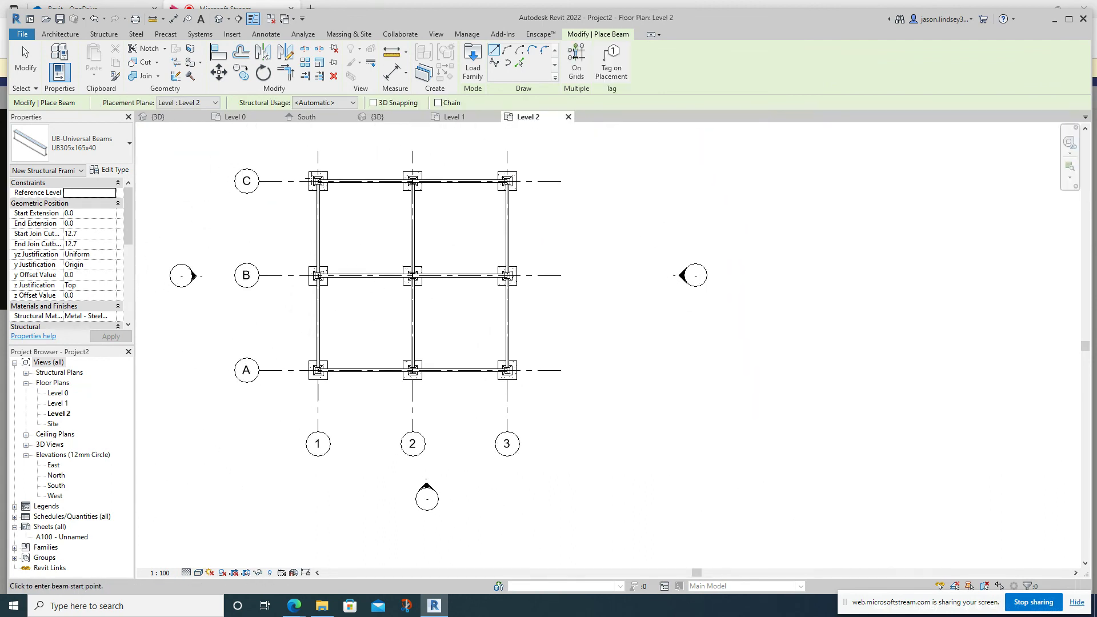
{"action": "scroll", "coordinate": [315, 180], "scroll_direction": "up", "scroll_amount": 2}
{"action": "left_click", "coordinate": [318, 275]}
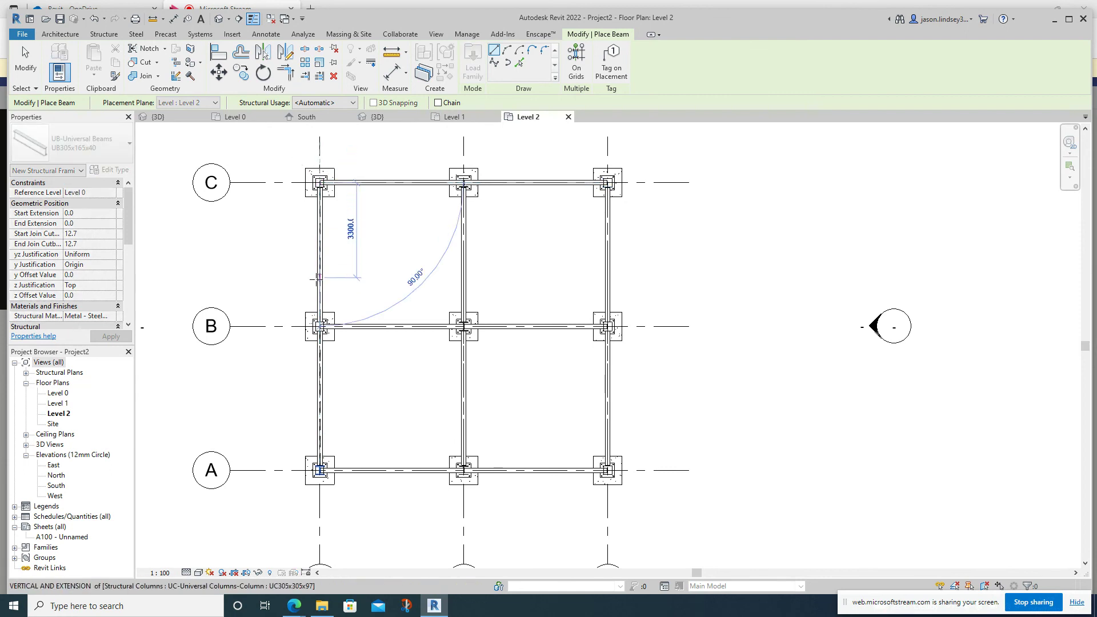
{"action": "left_click", "coordinate": [319, 182]}
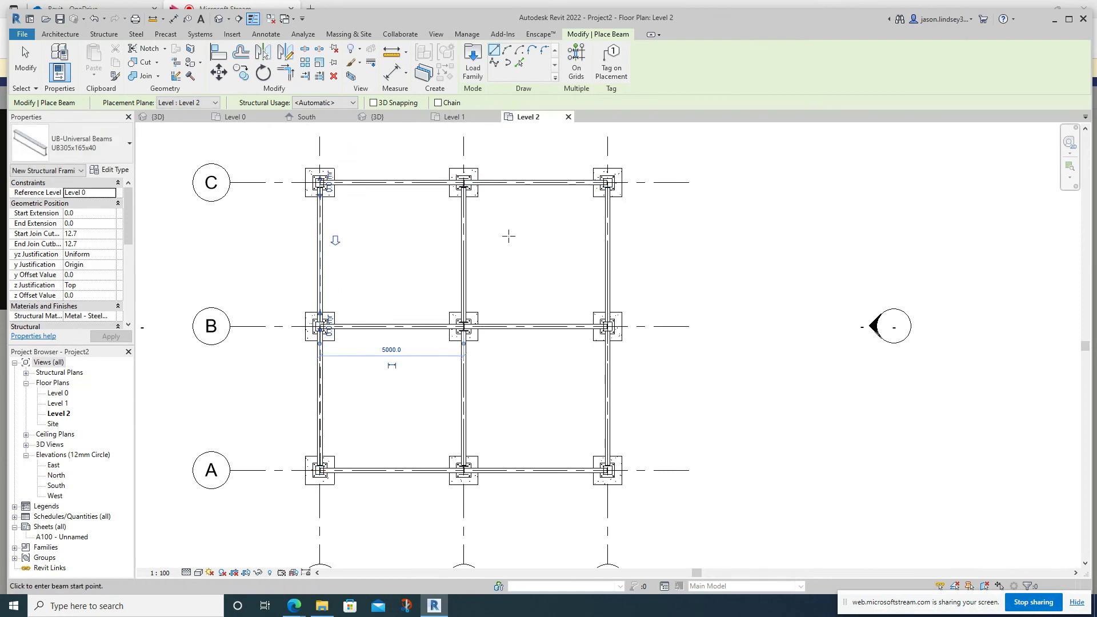
{"action": "left_click", "coordinate": [607, 326]}
{"action": "left_click", "coordinate": [607, 183]}
Draw Level 2 beams A/1–B/1 and B/3–A/3, then orbit the 3D view to check them
{"action": "left_click", "coordinate": [320, 470]}
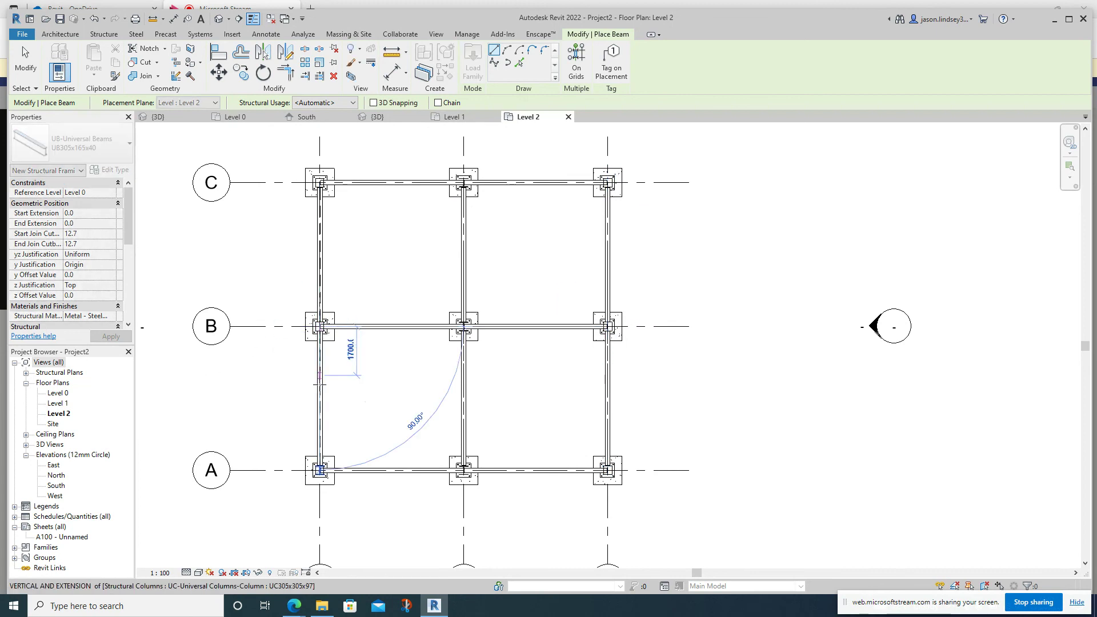
{"action": "left_click", "coordinate": [320, 326]}
{"action": "left_click", "coordinate": [607, 326]}
{"action": "left_click", "coordinate": [608, 470]}
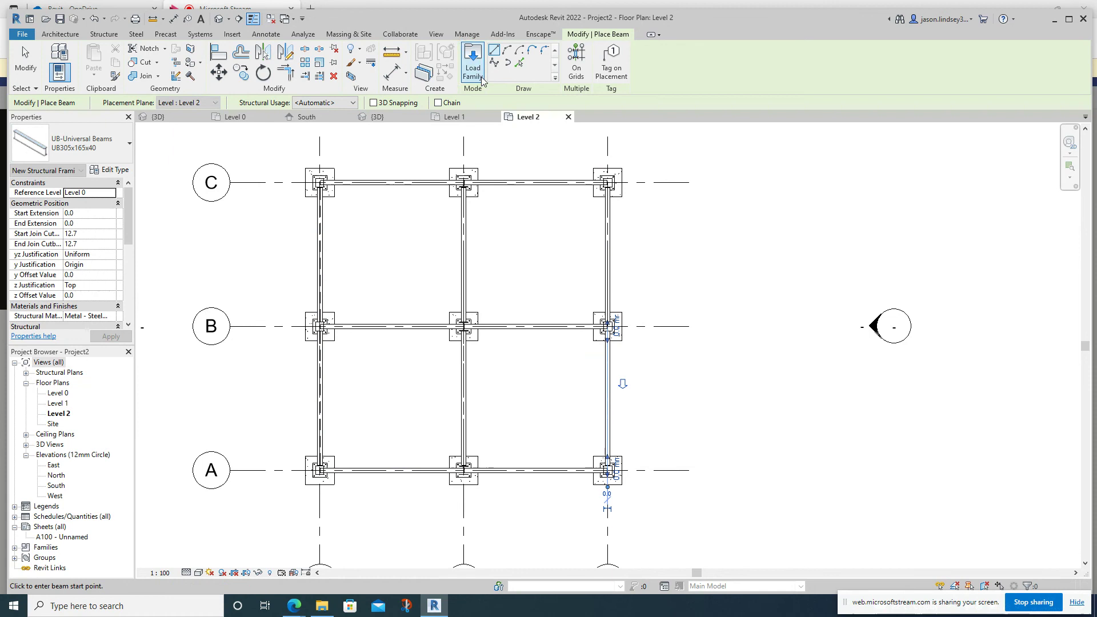
{"action": "left_click", "coordinate": [399, 119]}
{"action": "middle_click_drag", "start_coordinate": [320, 211], "coordinate": [278, 204], "text": "shift"}
{"action": "middle_click_drag", "start_coordinate": [387, 197], "coordinate": [400, 234], "text": "shift"}
Exit the Beam tool and orbit, pan and zoom to a left-front overview of the three-bay frame
{"action": "scroll", "coordinate": [419, 245], "scroll_direction": "up", "scroll_amount": 6}
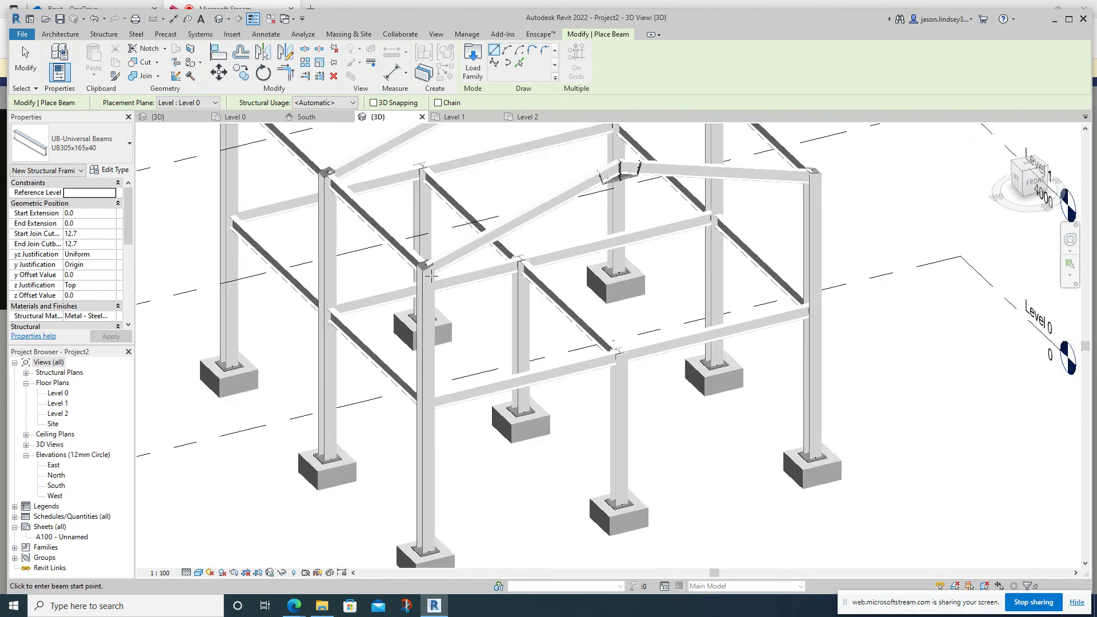
{"action": "key", "text": "Escape"}
{"action": "key", "text": "Escape"}
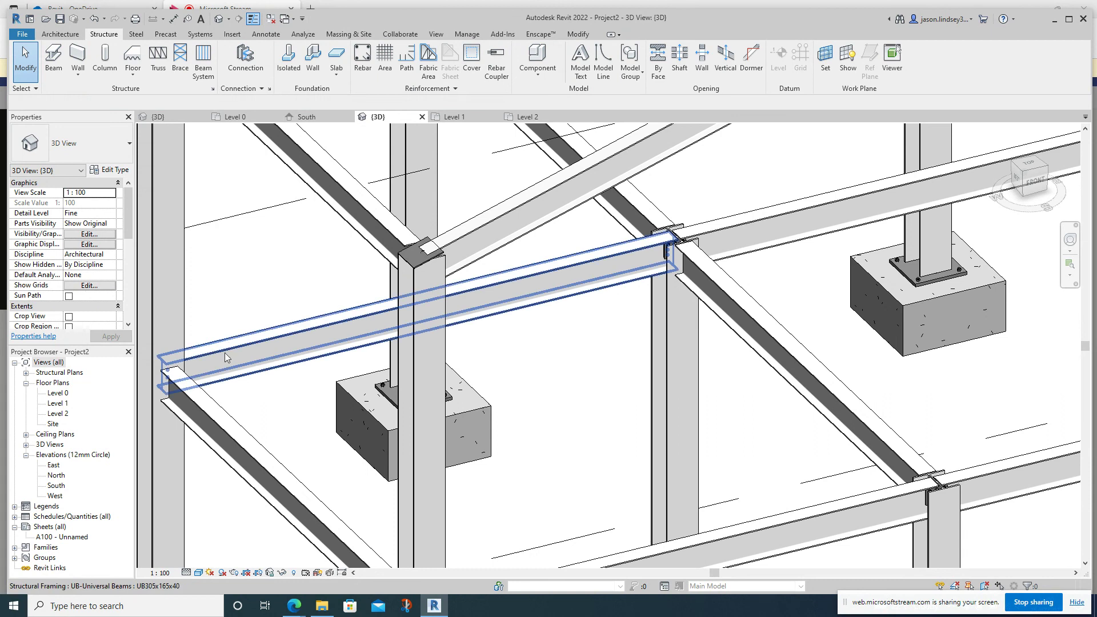
{"action": "scroll", "coordinate": [291, 421], "scroll_direction": "down", "scroll_amount": 3}
{"action": "middle_click_drag", "start_coordinate": [299, 416], "coordinate": [283, 440], "text": "shift"}
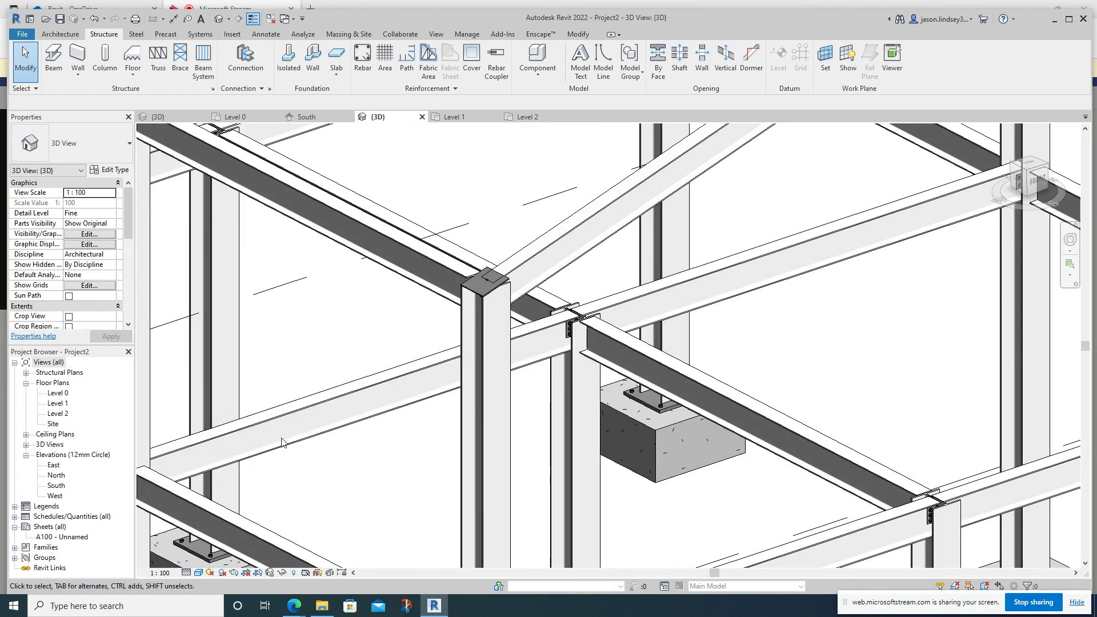
{"action": "middle_click_drag", "start_coordinate": [258, 405], "coordinate": [410, 322]}
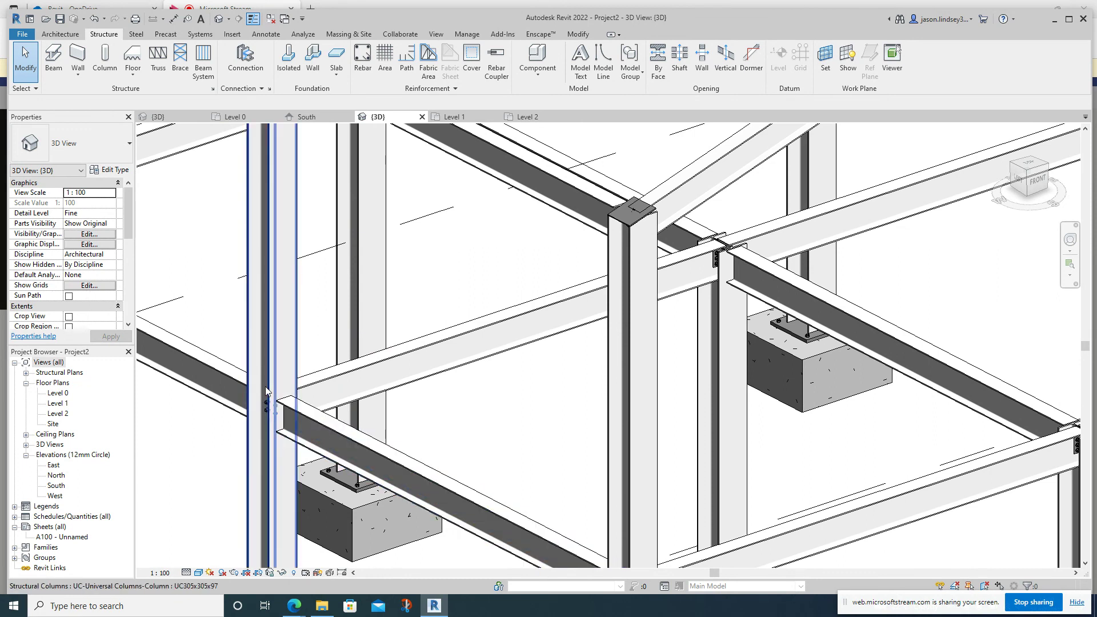
{"action": "scroll", "coordinate": [461, 260], "scroll_direction": "down", "scroll_amount": 2}
{"action": "scroll", "coordinate": [462, 260], "scroll_direction": "down", "scroll_amount": 3}
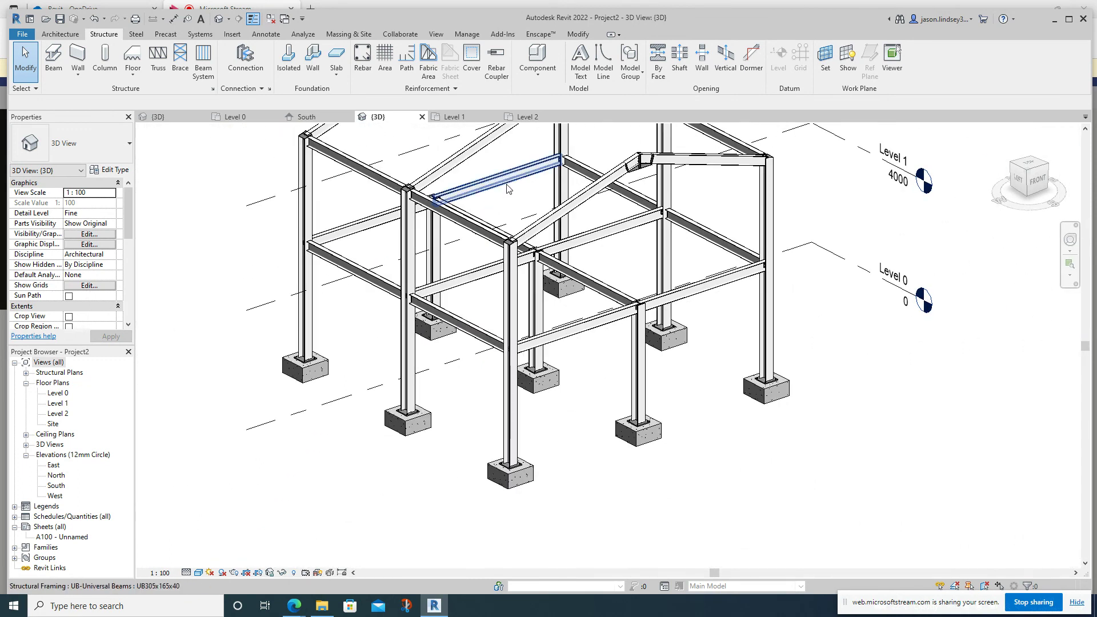
{"action": "middle_click_drag", "start_coordinate": [522, 201], "coordinate": [552, 318]}
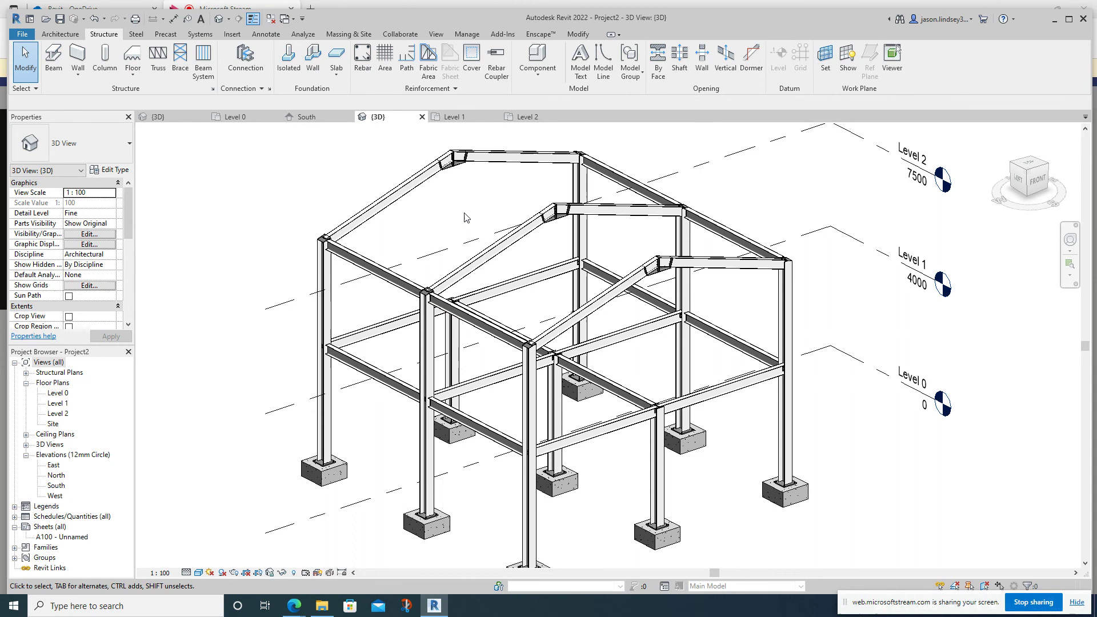
{"action": "middle_click_drag", "start_coordinate": [457, 221], "coordinate": [375, 193], "text": "shift"}
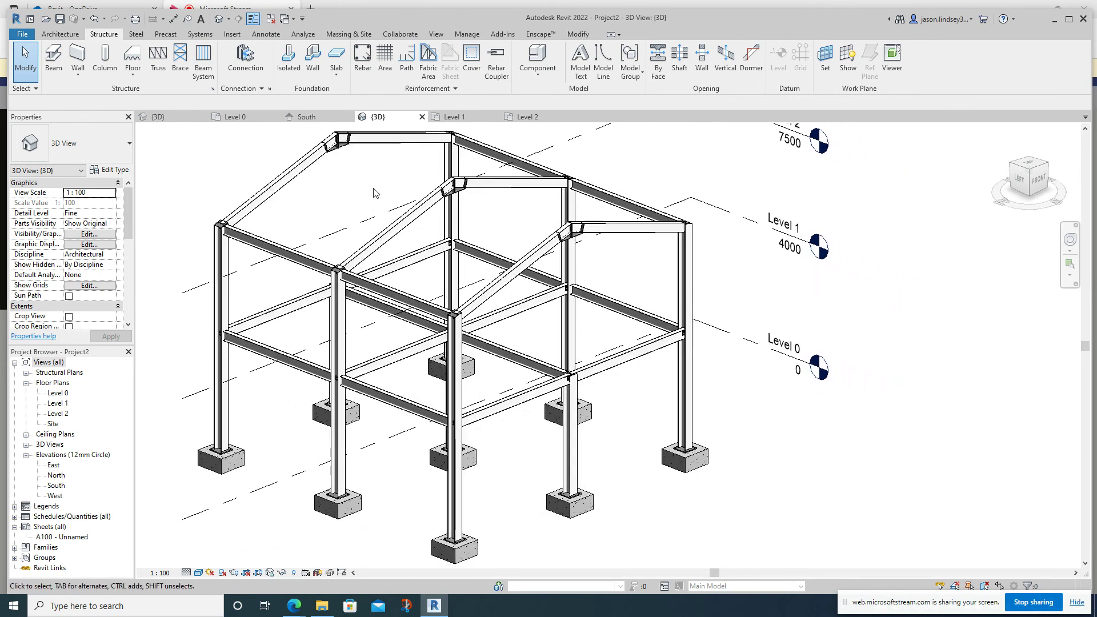